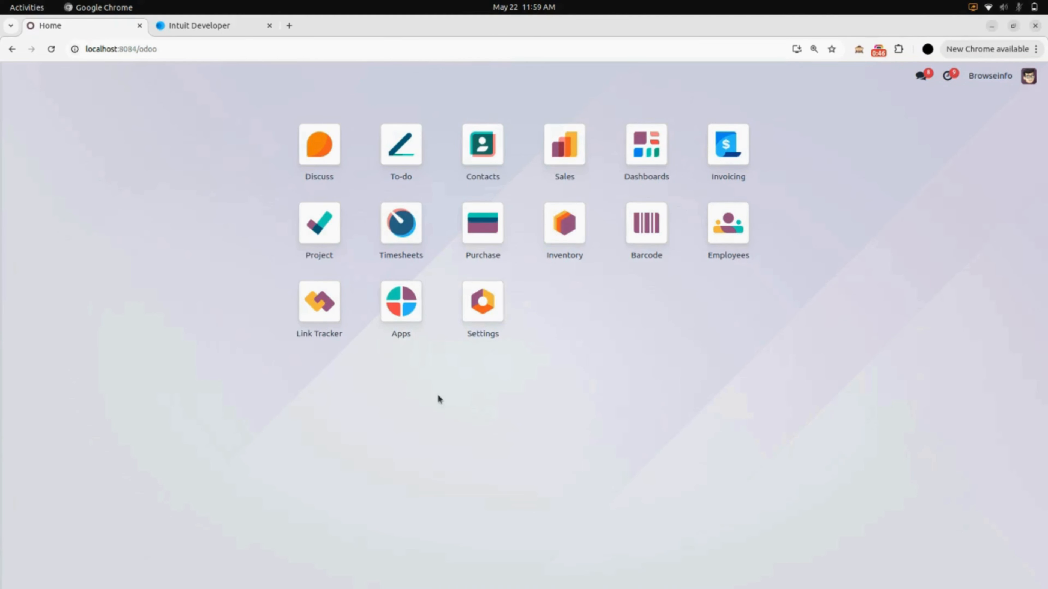
# Enable the QuickBook Connector access right for the administrator user and save the user record
pyautogui.click(492, 306)
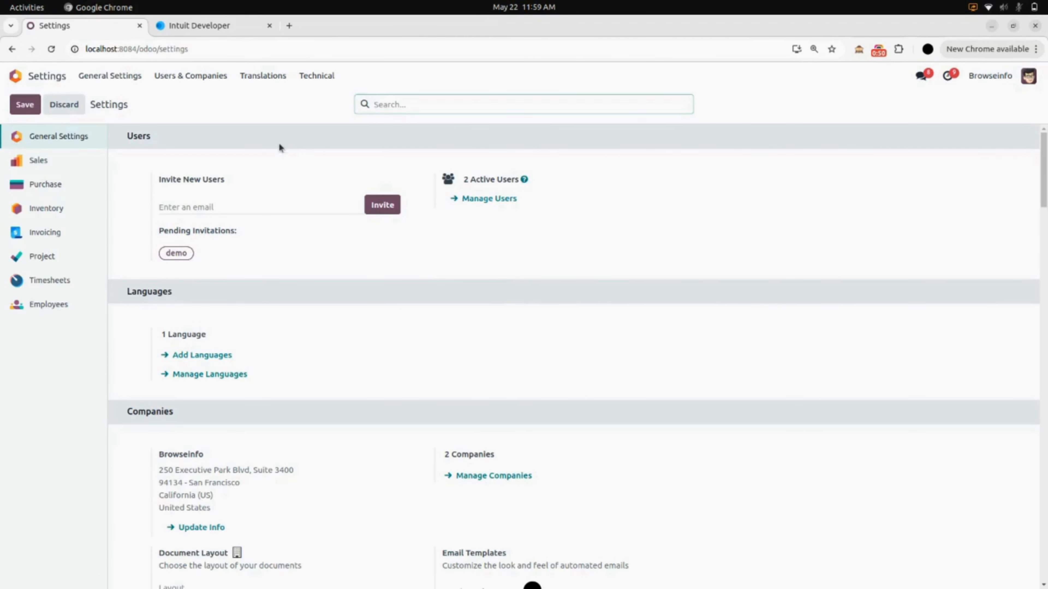
pyautogui.click(208, 78)
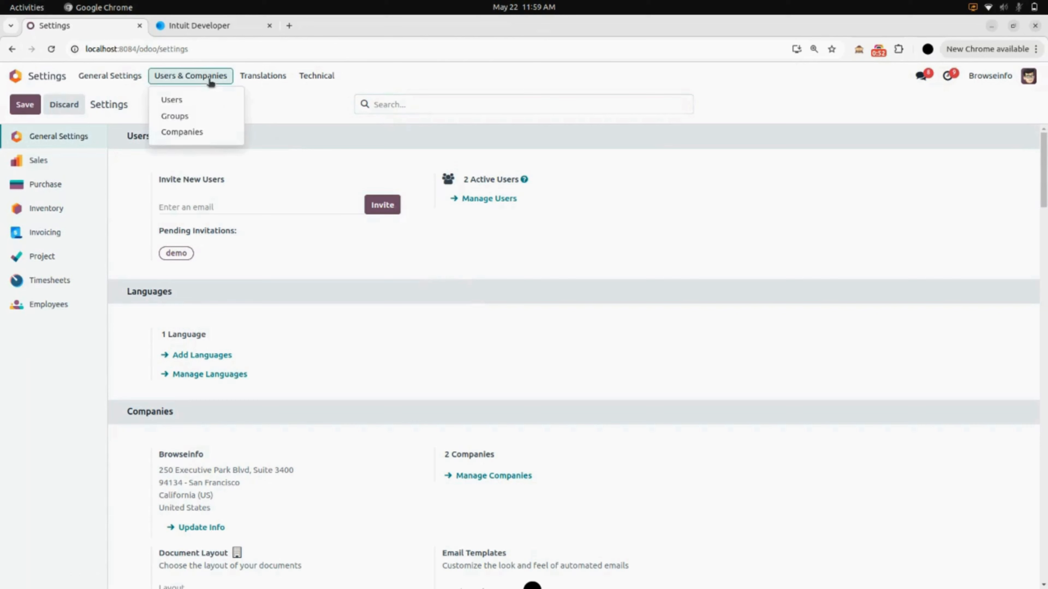
pyautogui.click(207, 103)
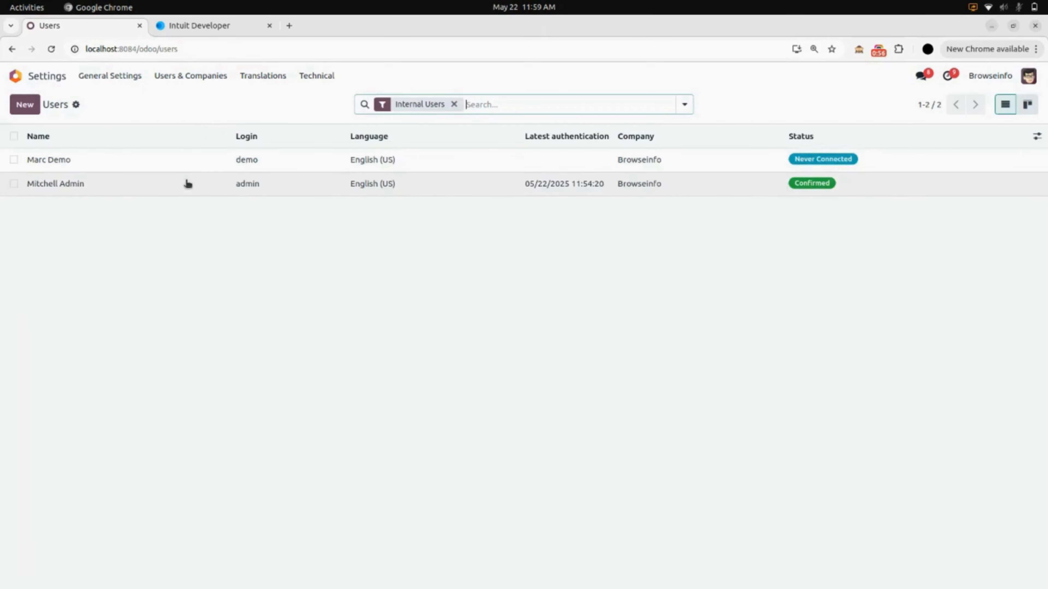
pyautogui.click(186, 182)
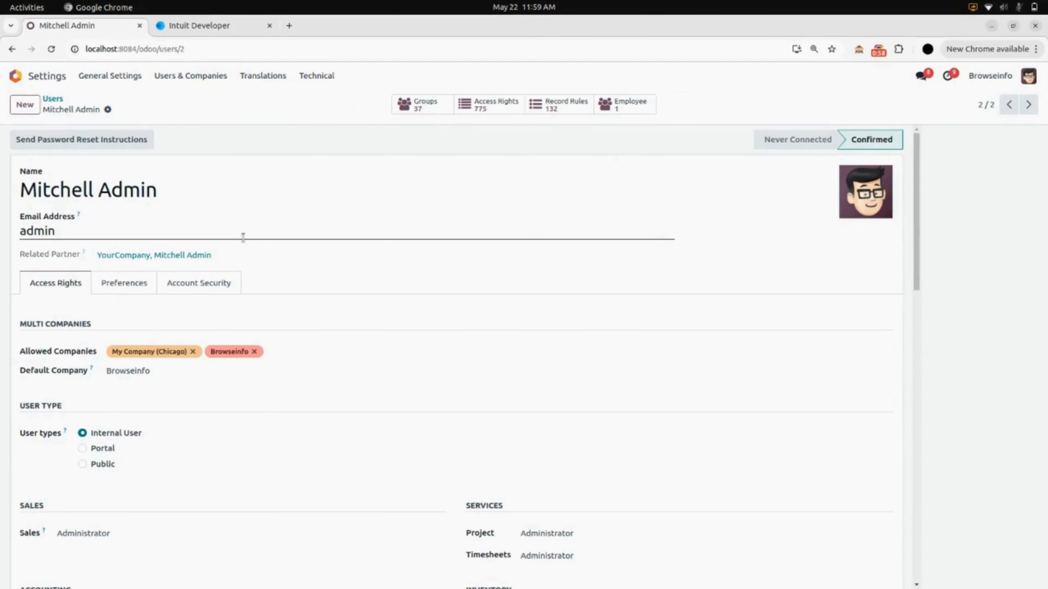
pyautogui.scroll(-15, 242, 238)
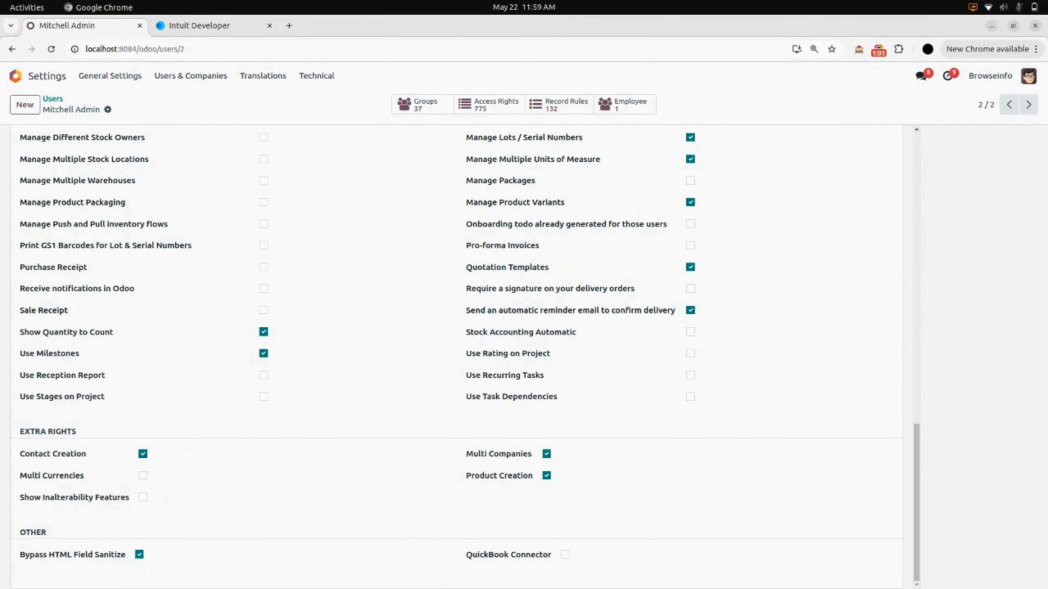
pyautogui.click(564, 554)
pyautogui.click(564, 555)
pyautogui.click(129, 110)
# Open the Browseinfo connector record in the QuickBook Online app
pyautogui.click(58, 77)
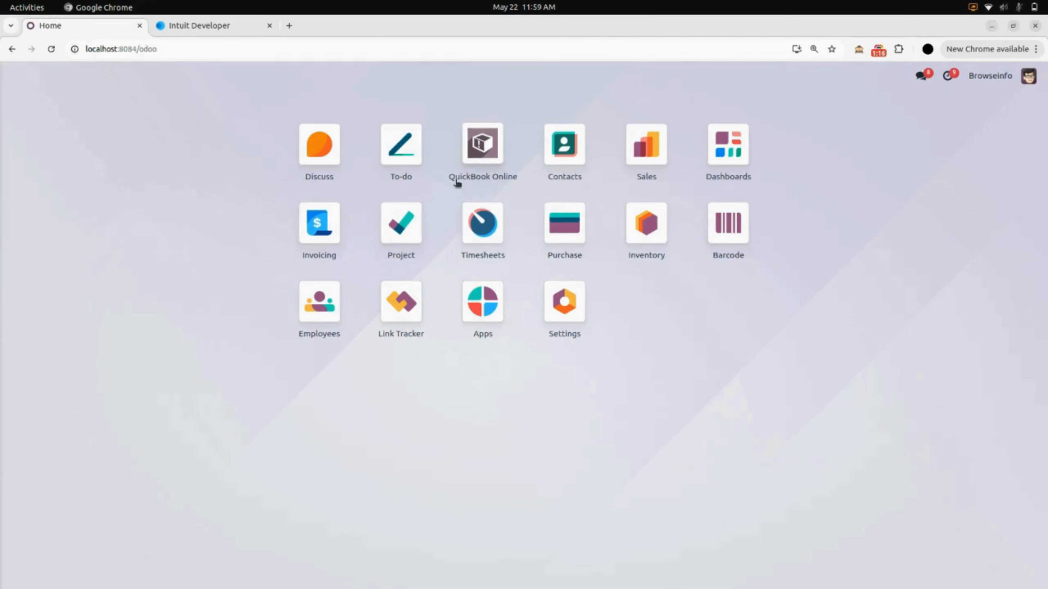
pyautogui.click(494, 157)
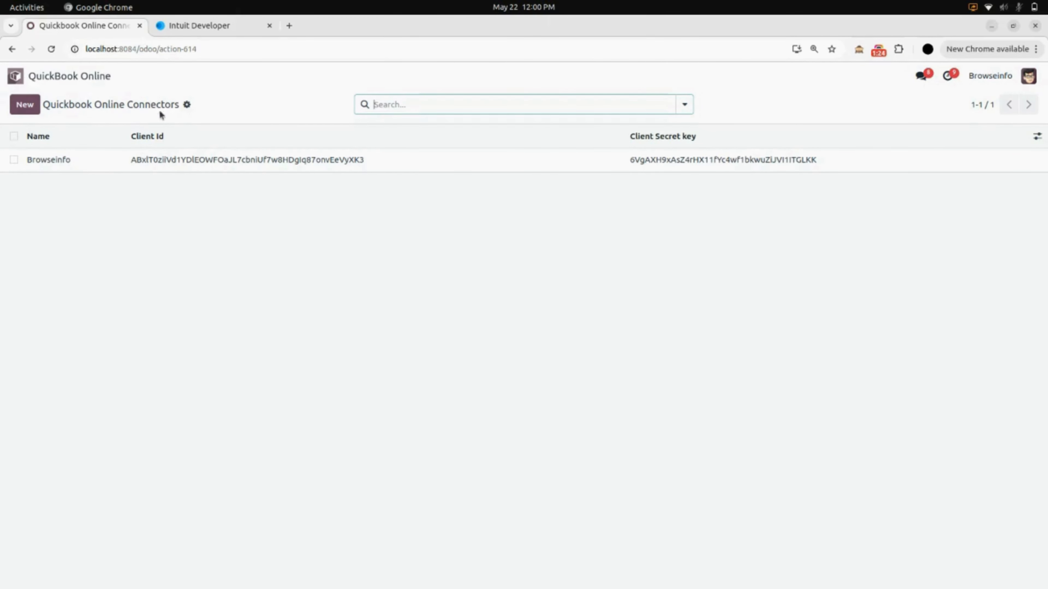
pyautogui.click(49, 160)
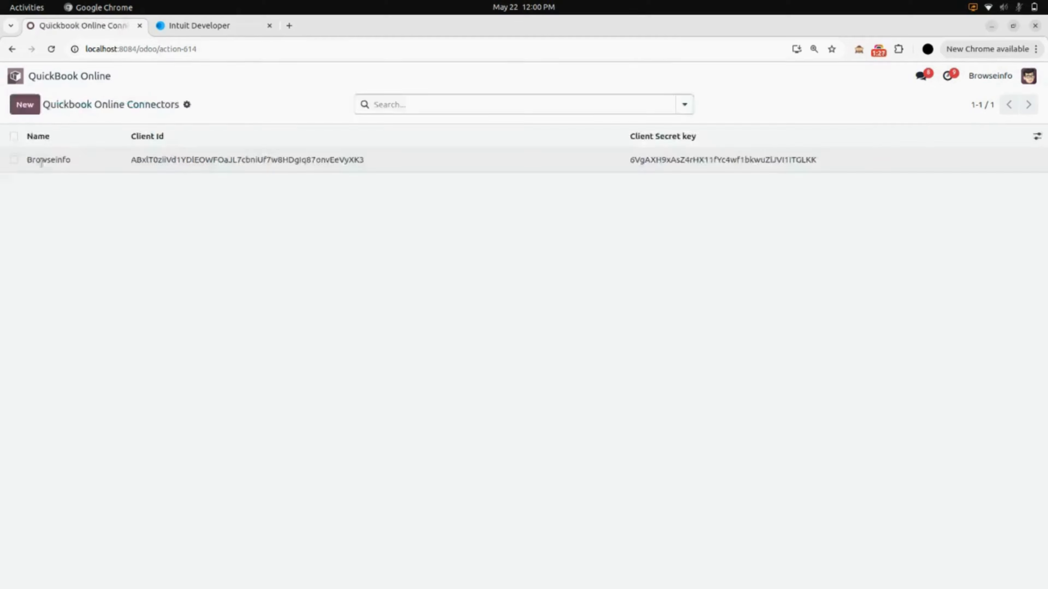
pyautogui.click(48, 162)
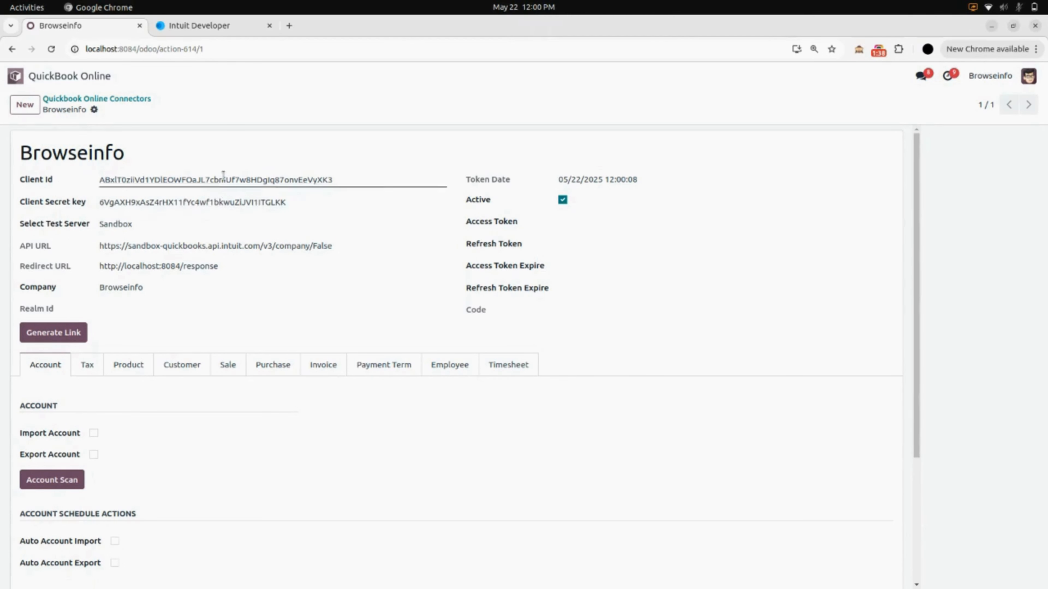
# Switch to Intuit Developer, reveal the Browseinfo app's development client ID and secret, and compare them with the Odoo connector record
pyautogui.click(200, 26)
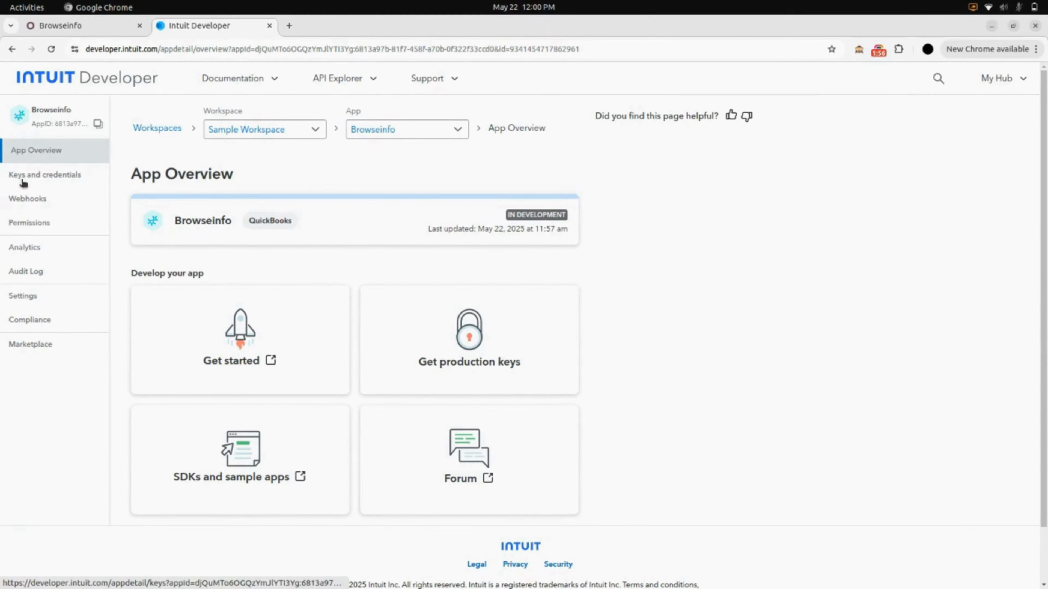
pyautogui.click(55, 176)
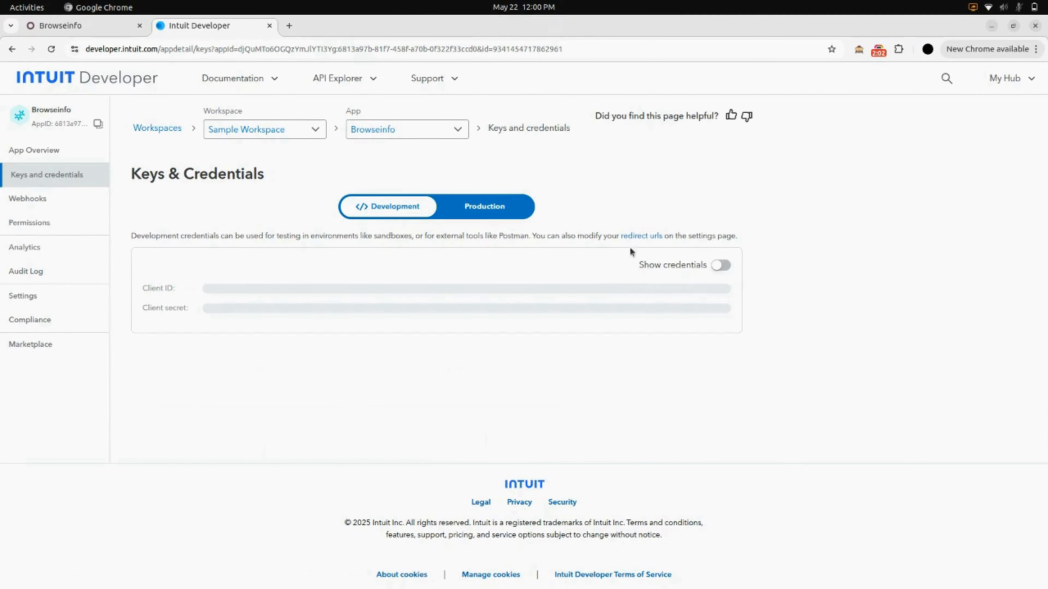
pyautogui.click(718, 266)
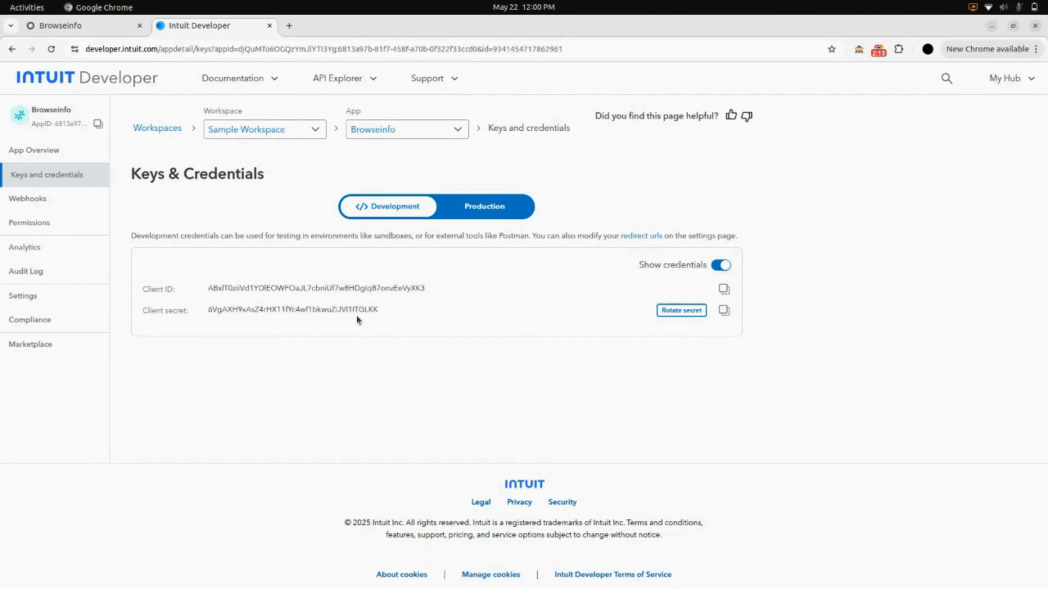
pyautogui.click(94, 26)
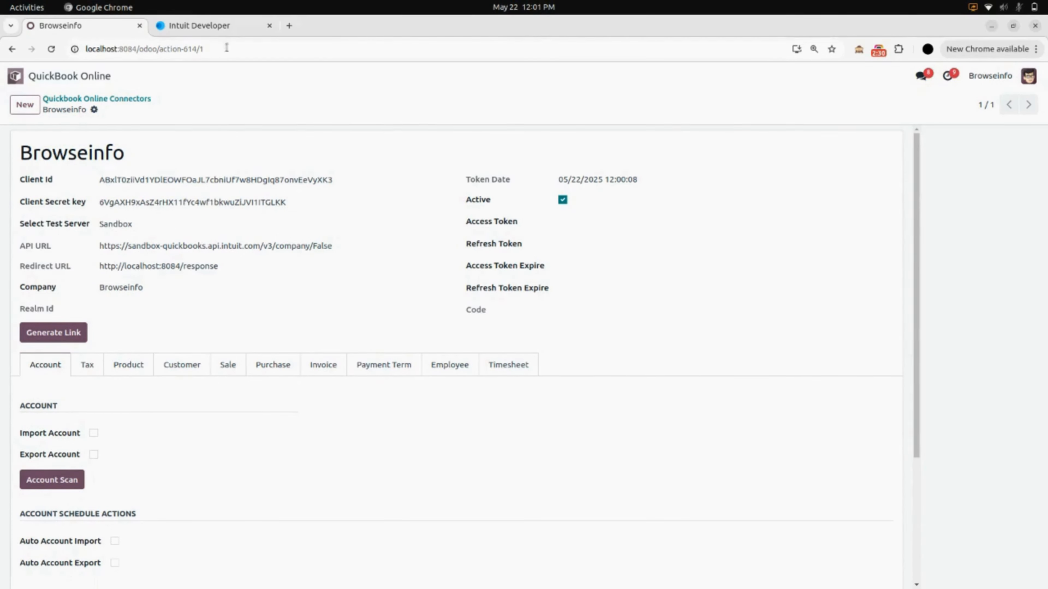
# Examine the development redirect URIs in the Browseinfo app's settings on Intuit Developer
pyautogui.click(229, 28)
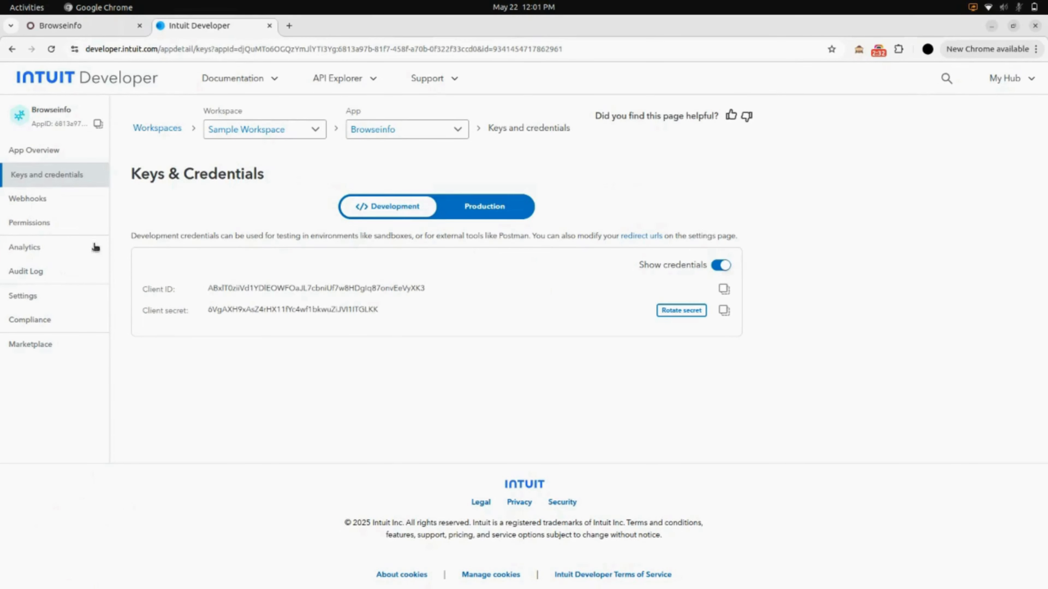
pyautogui.click(24, 298)
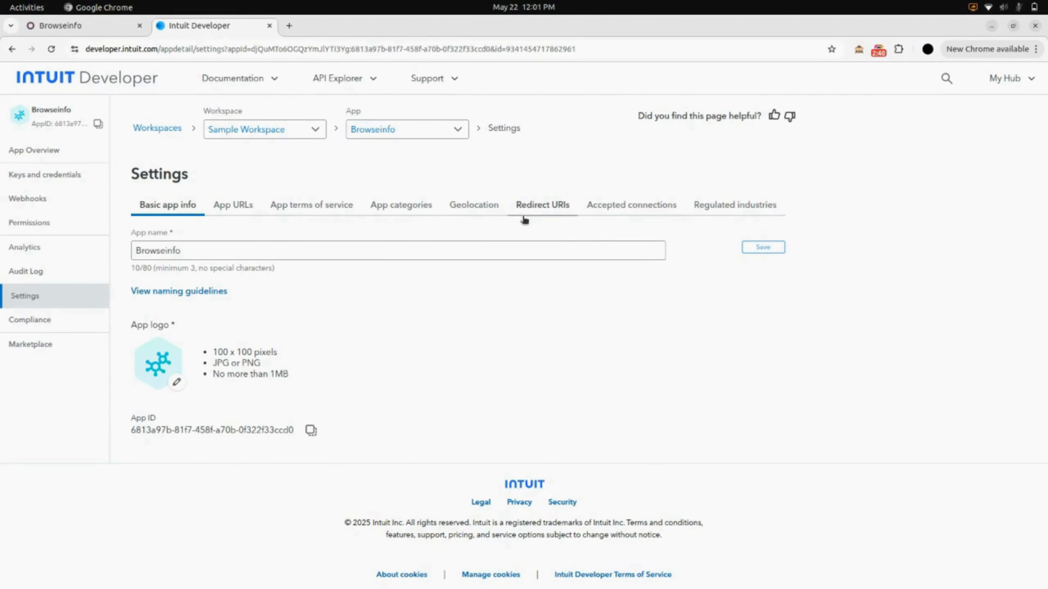
pyautogui.click(550, 210)
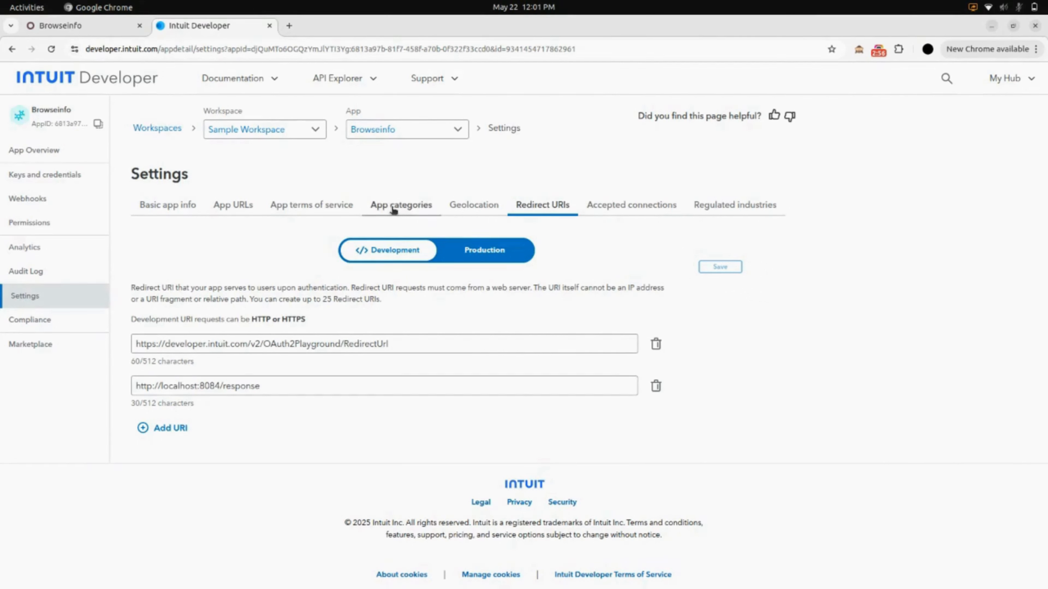
# Return to the Odoo connector, generate its authorization link, connect it to Sandbox Company_US_1, and close the duplicate connector page
pyautogui.click(120, 28)
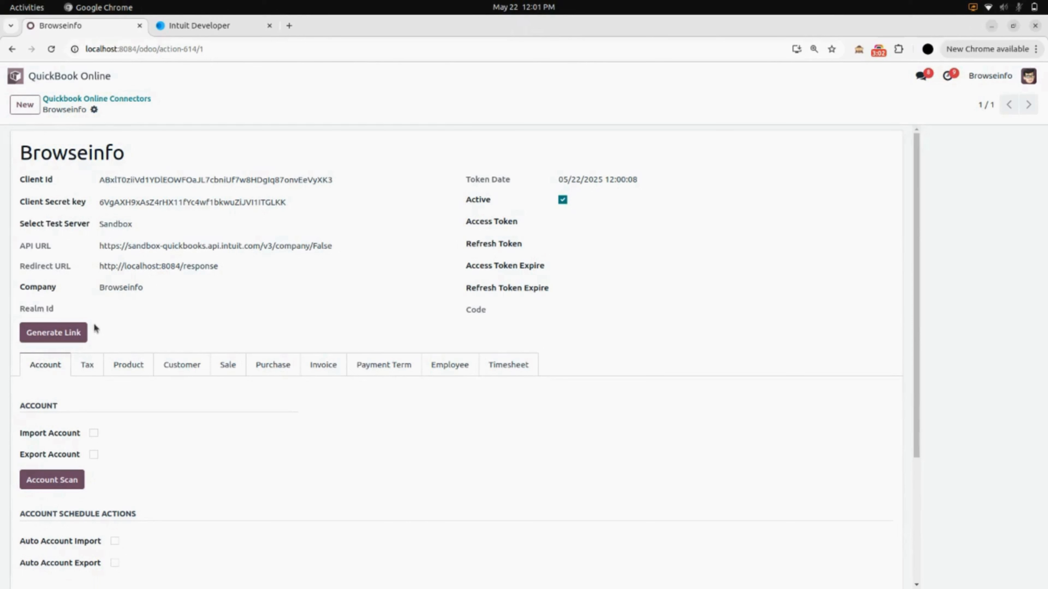
pyautogui.click(68, 334)
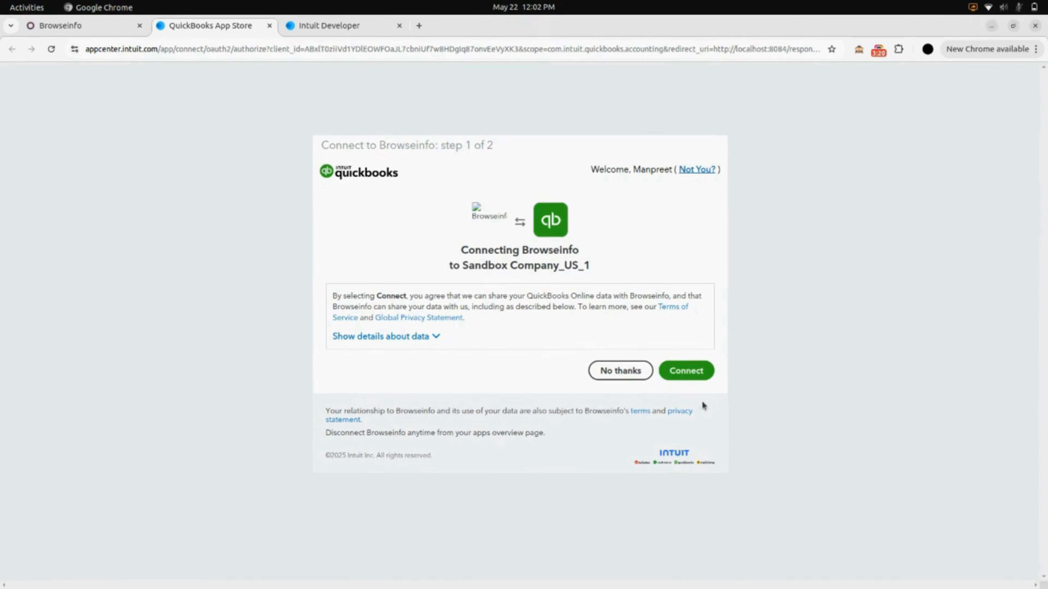
pyautogui.click(691, 376)
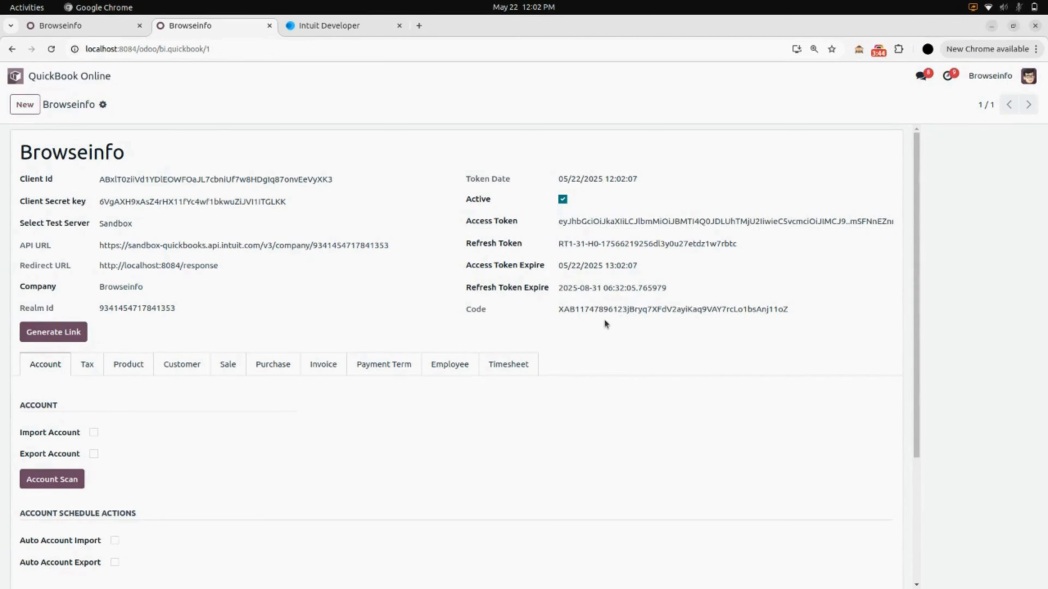
pyautogui.click(138, 26)
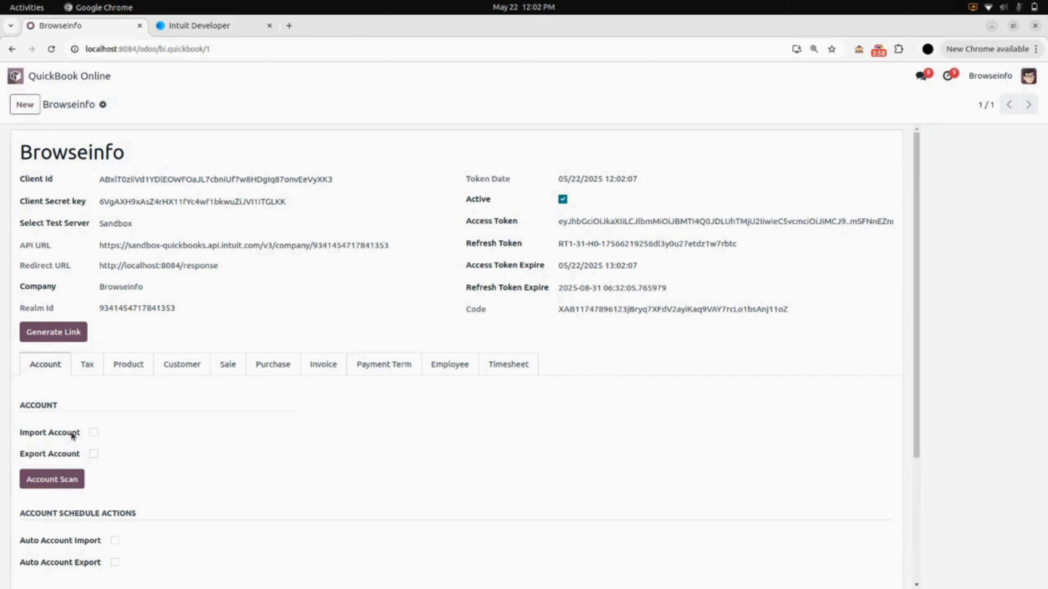
# Enable Import Account on the connector, save it, and run the account scan to import the QuickBooks accounts
pyautogui.click(94, 432)
pyautogui.click(123, 107)
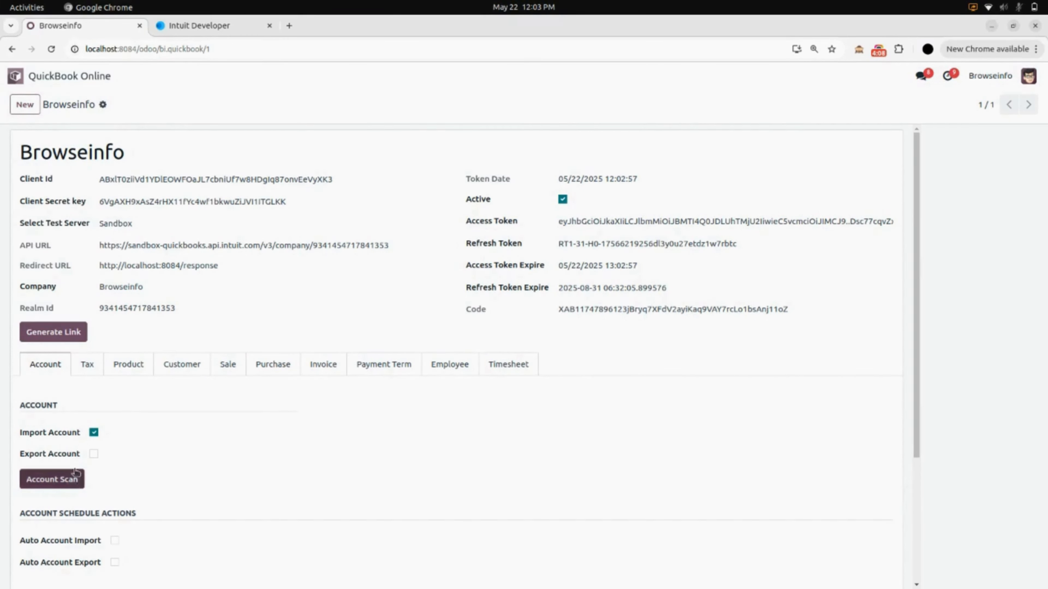
pyautogui.click(54, 485)
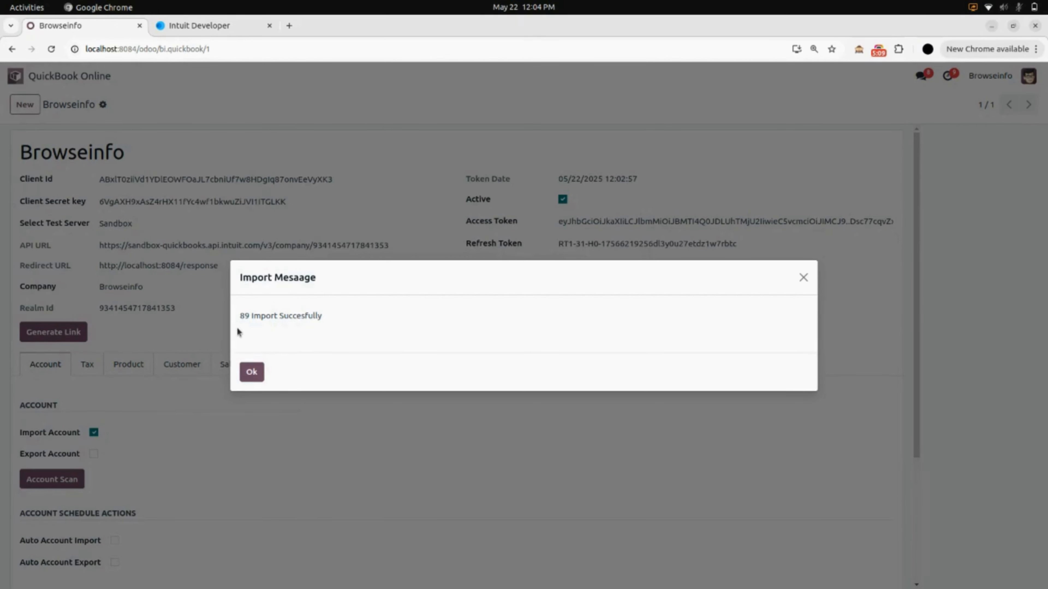
pyautogui.click(250, 370)
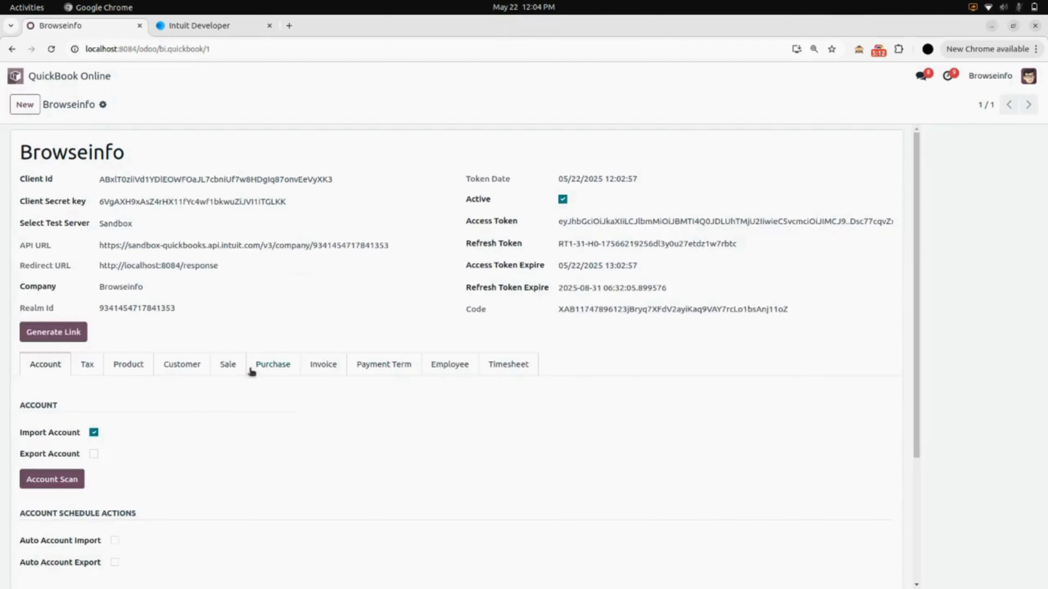
# Review the imported accounts from the import log and examine the details of Accounts Payable (A/P)
pyautogui.scroll(-5, 241, 445)
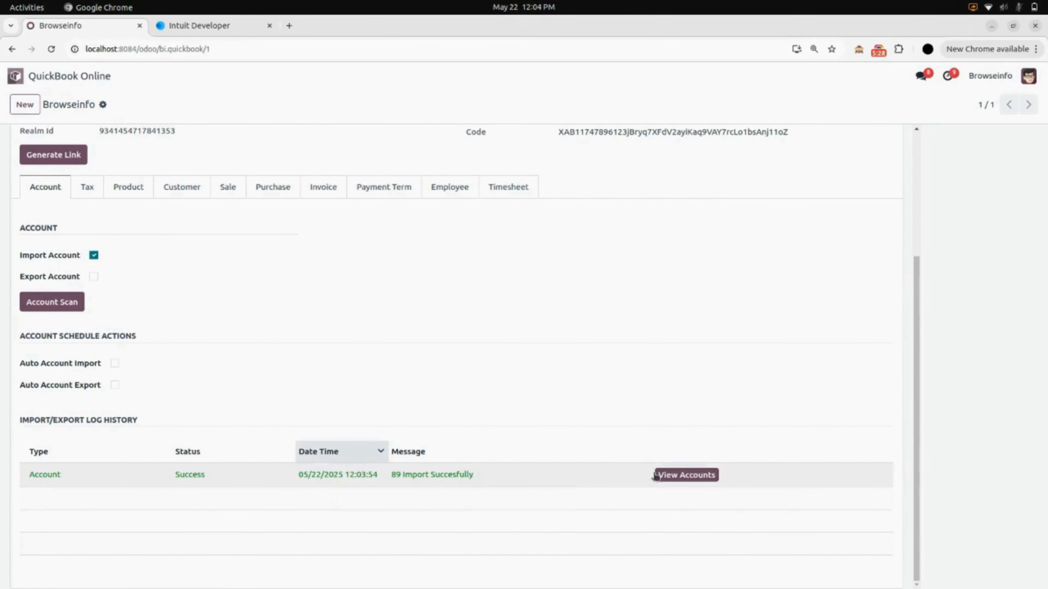
pyautogui.click(702, 476)
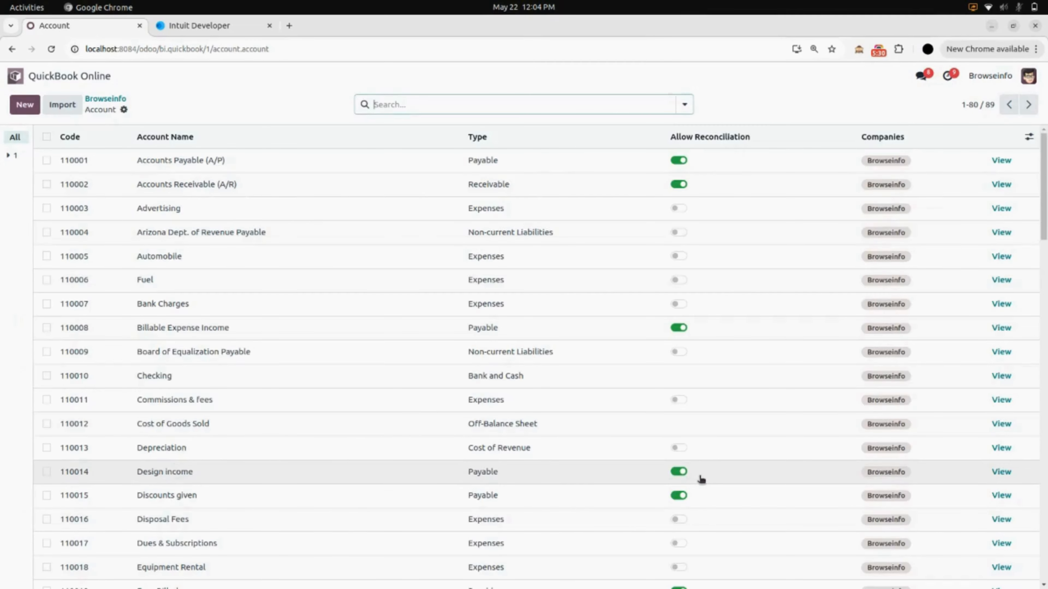
pyautogui.scroll(-6, 611, 421)
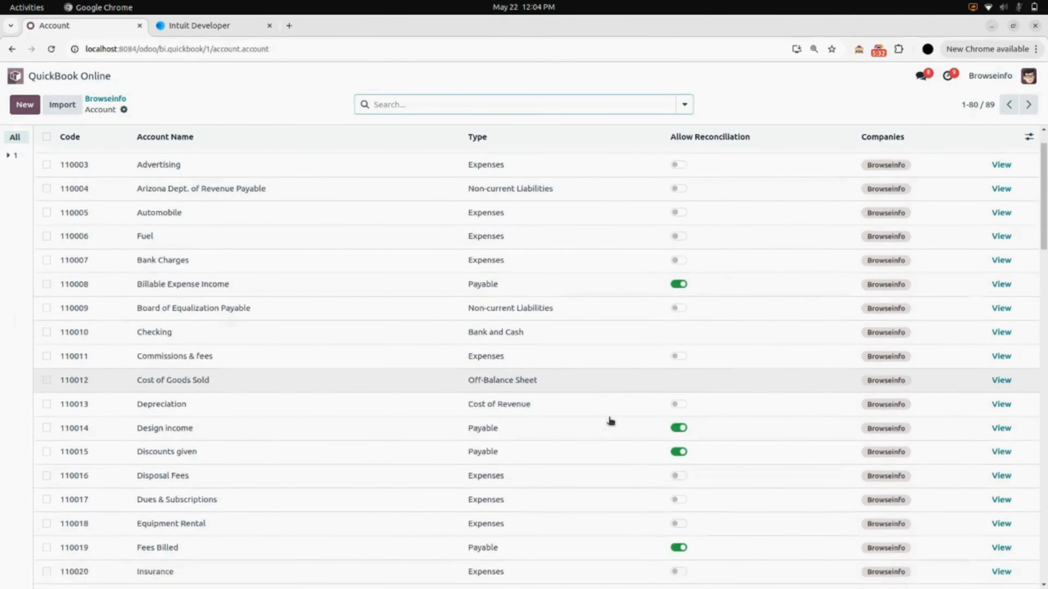
pyautogui.scroll(-20, 611, 421)
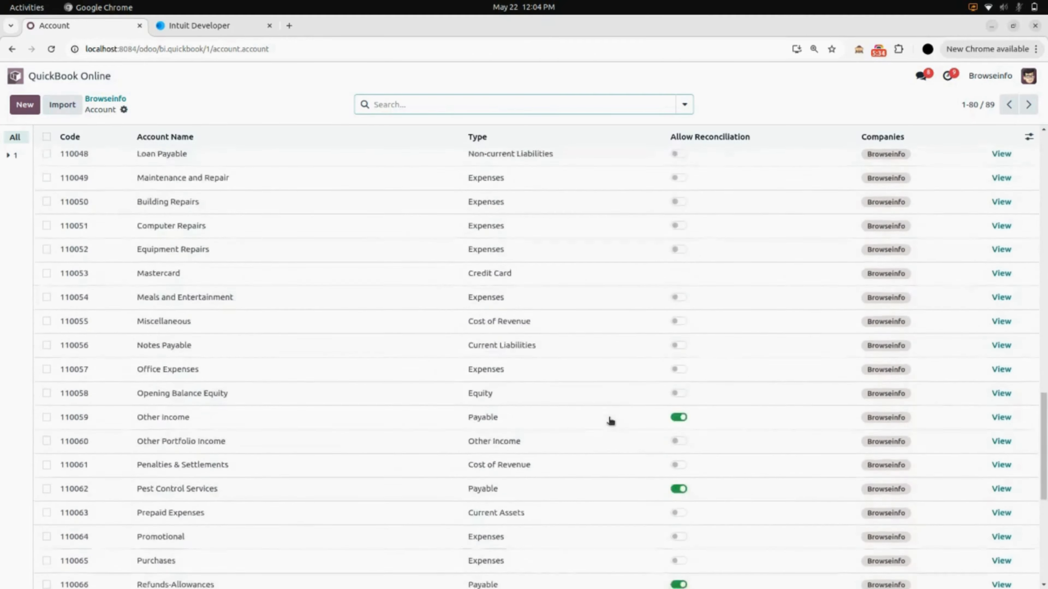
pyautogui.scroll(-4, 611, 421)
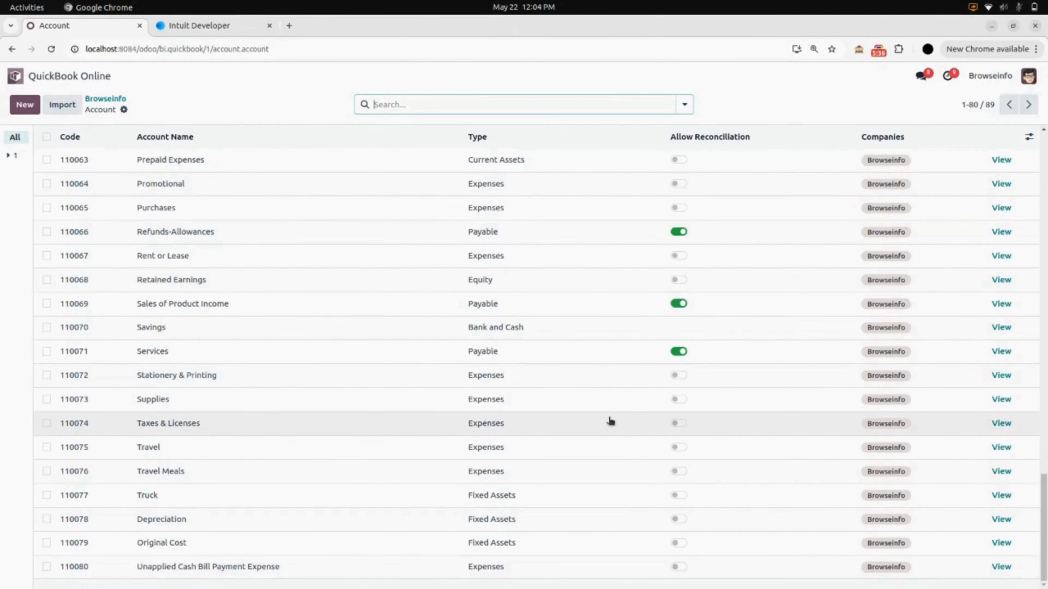
pyautogui.scroll(10, 611, 421)
pyautogui.scroll(20, 611, 421)
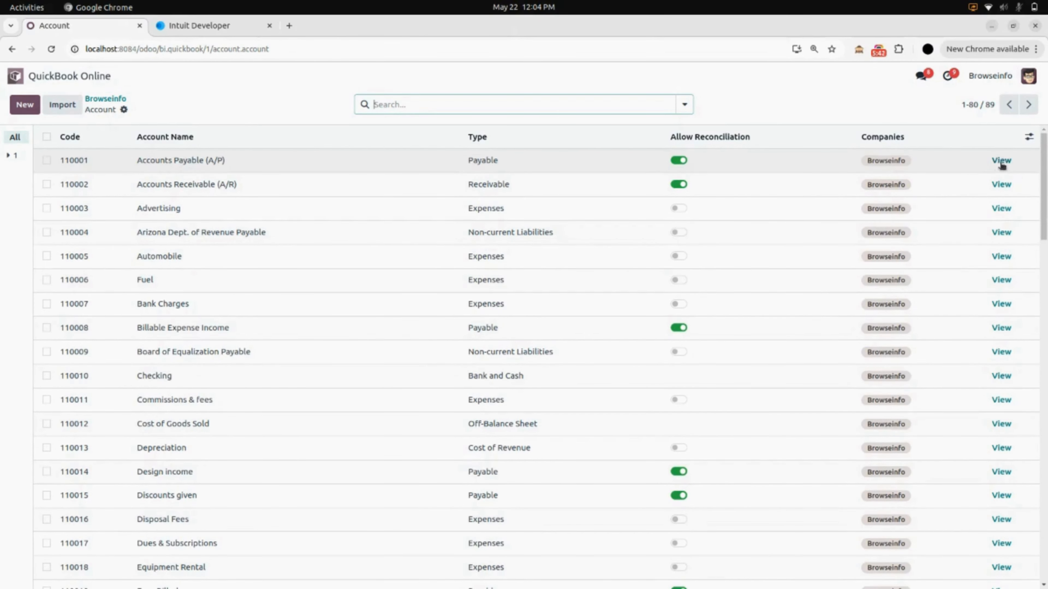
pyautogui.click(1002, 162)
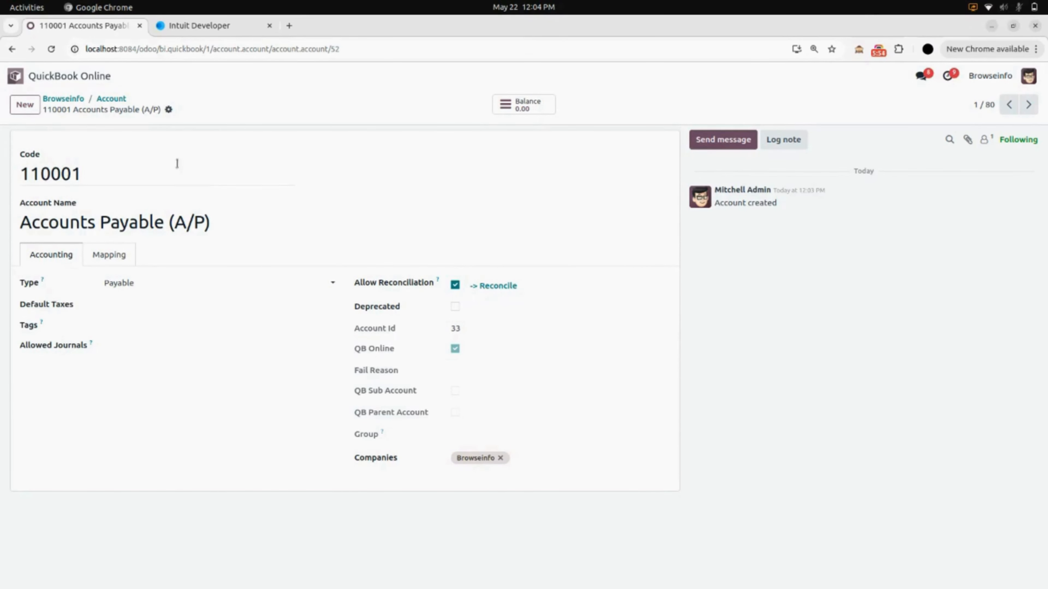
# Leave the account details and reopen the Browseinfo connector record in the QuickBook Online app
pyautogui.click(115, 101)
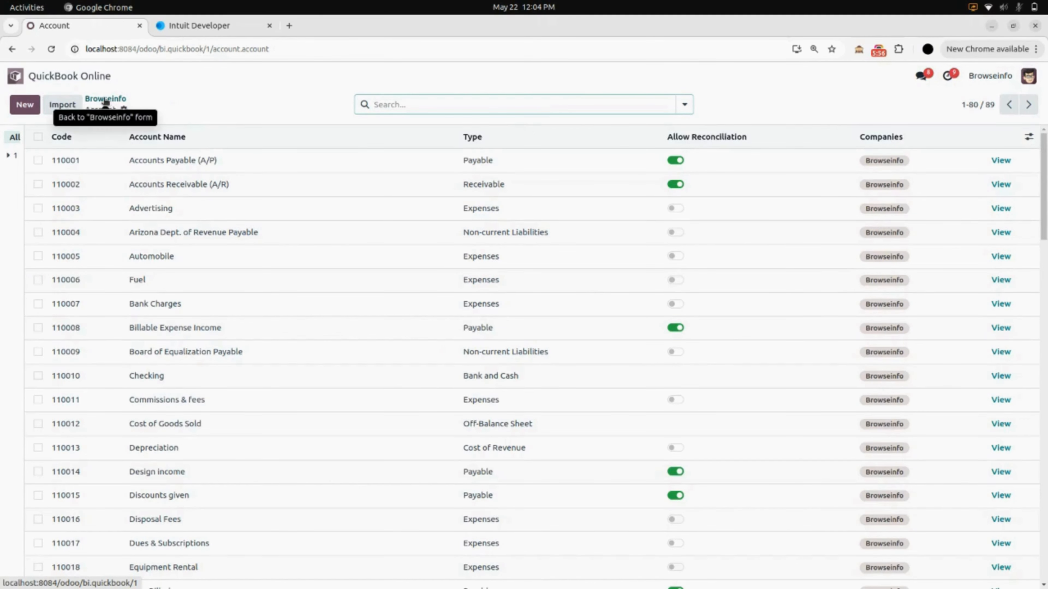
pyautogui.click(105, 101)
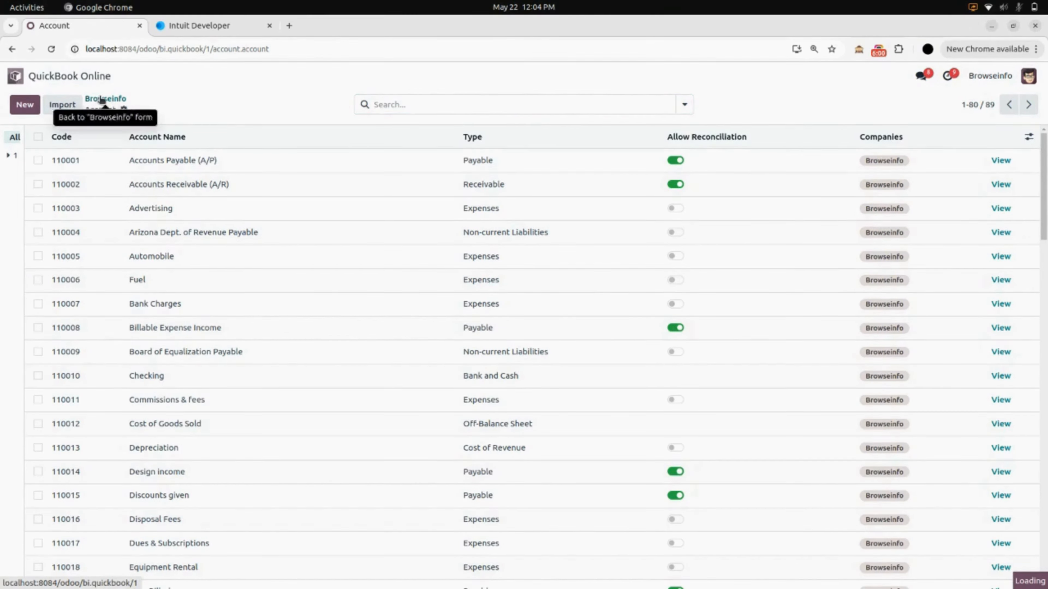
pyautogui.click(16, 76)
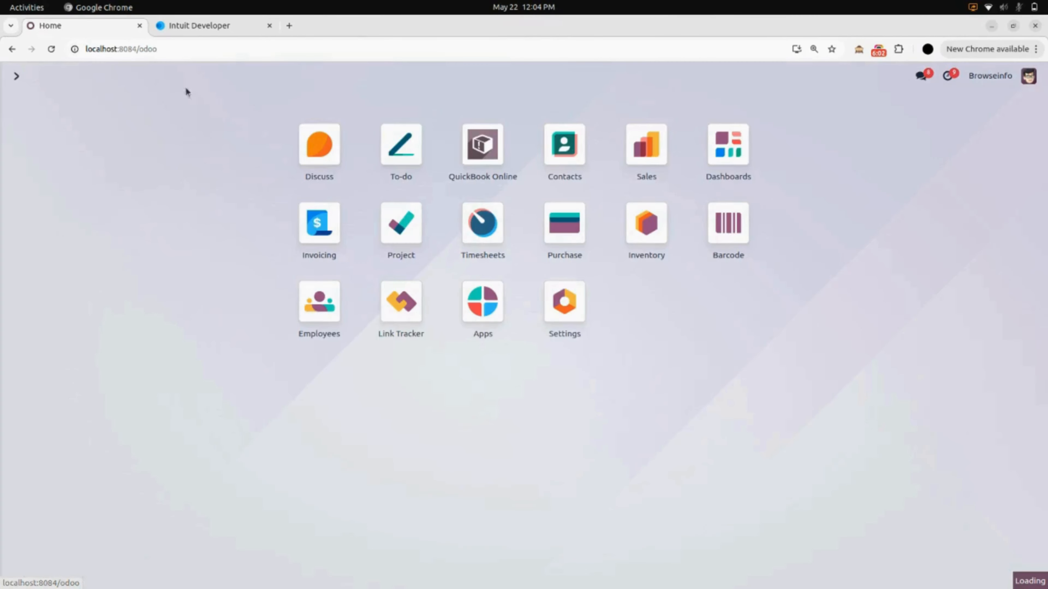
pyautogui.click(471, 152)
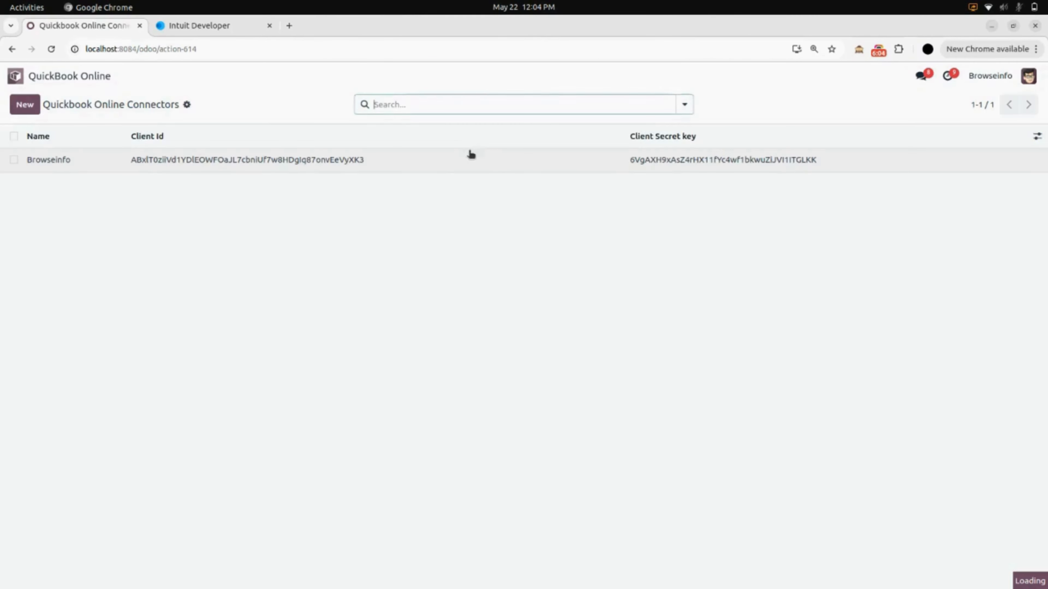
pyautogui.click(440, 162)
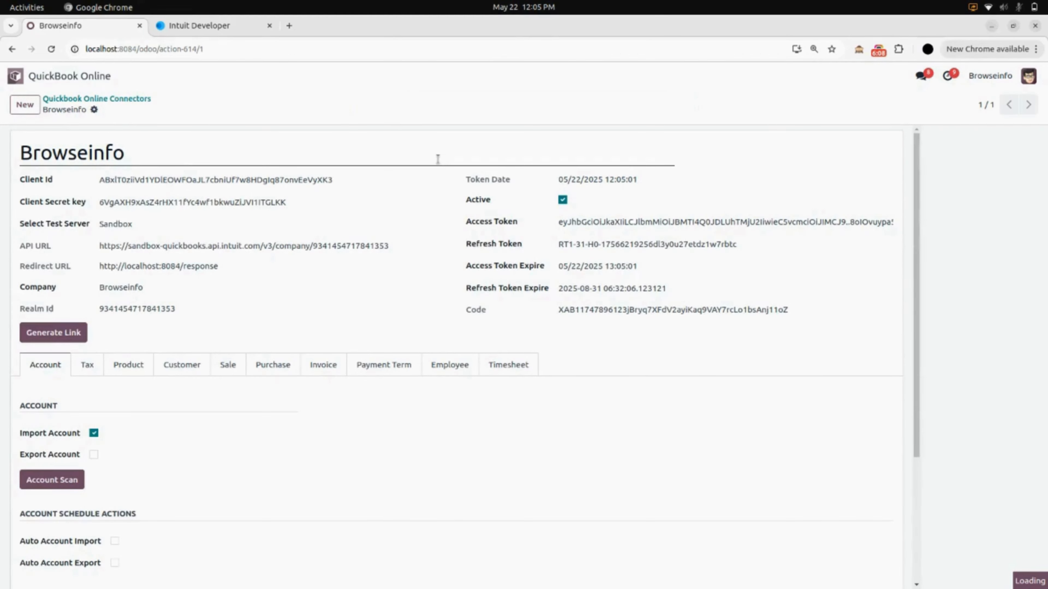
# Switch the connector from Import Account to Export Account, save it, and run the account scan to export the Odoo accounts to QuickBooks
pyautogui.scroll(-4, 443, 161)
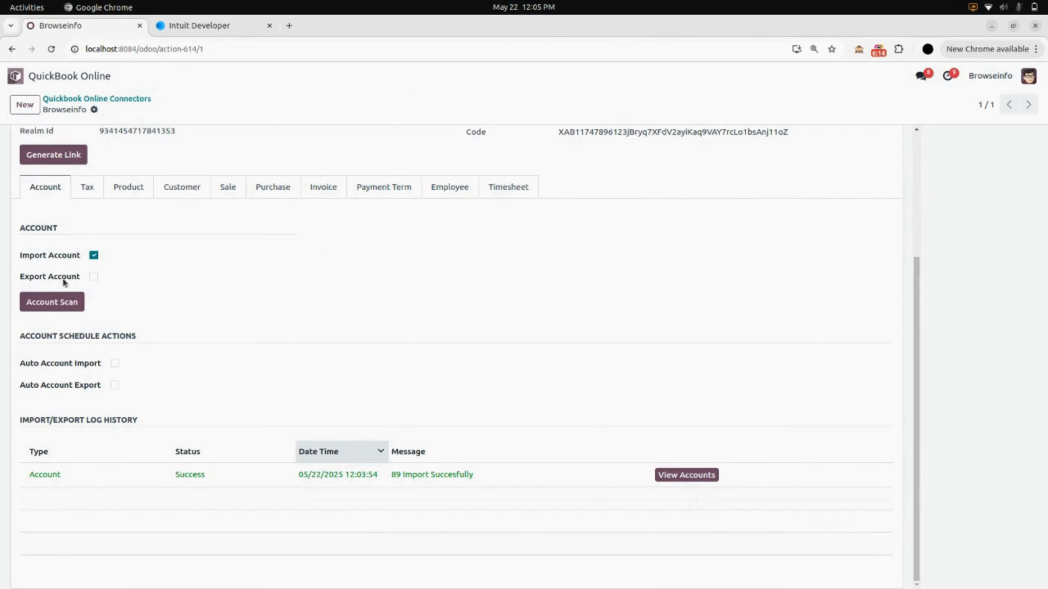
pyautogui.click(94, 255)
pyautogui.click(94, 255)
pyautogui.click(94, 255)
pyautogui.click(94, 276)
pyautogui.click(160, 110)
pyautogui.scroll(4, 135, 248)
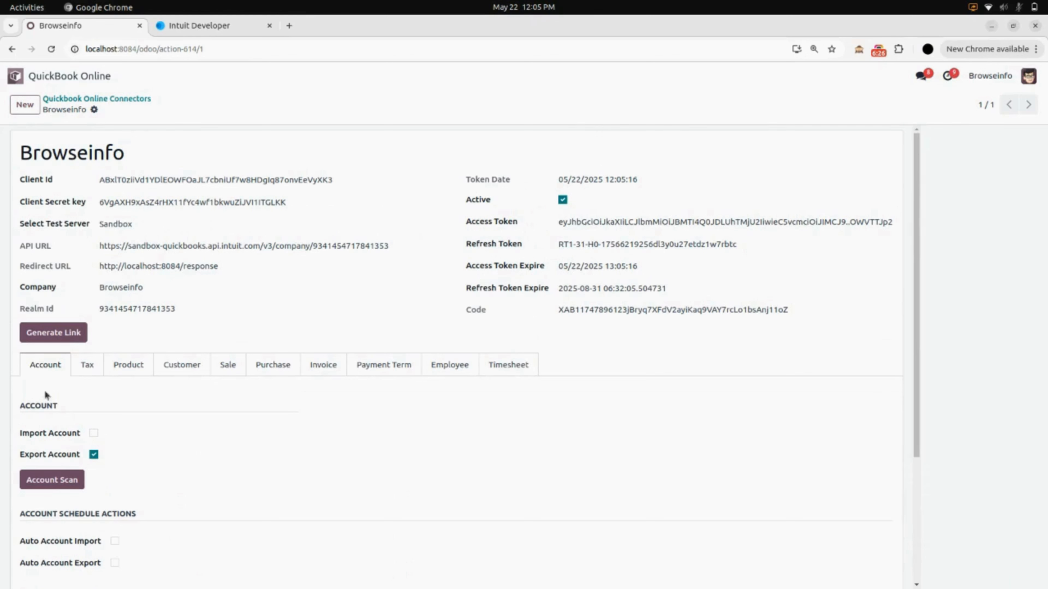
pyautogui.click(49, 477)
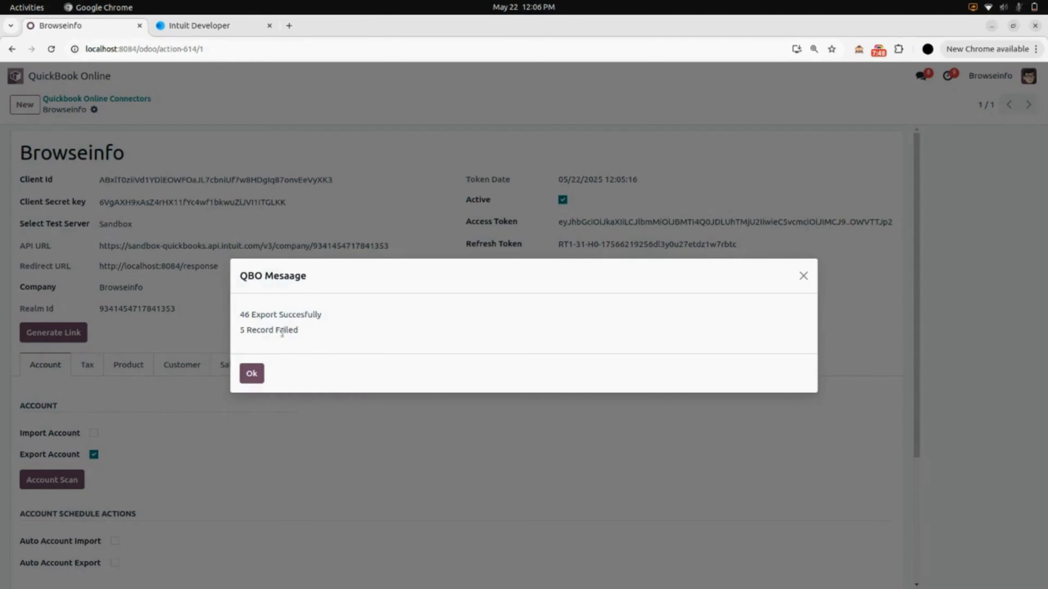
pyautogui.click(262, 373)
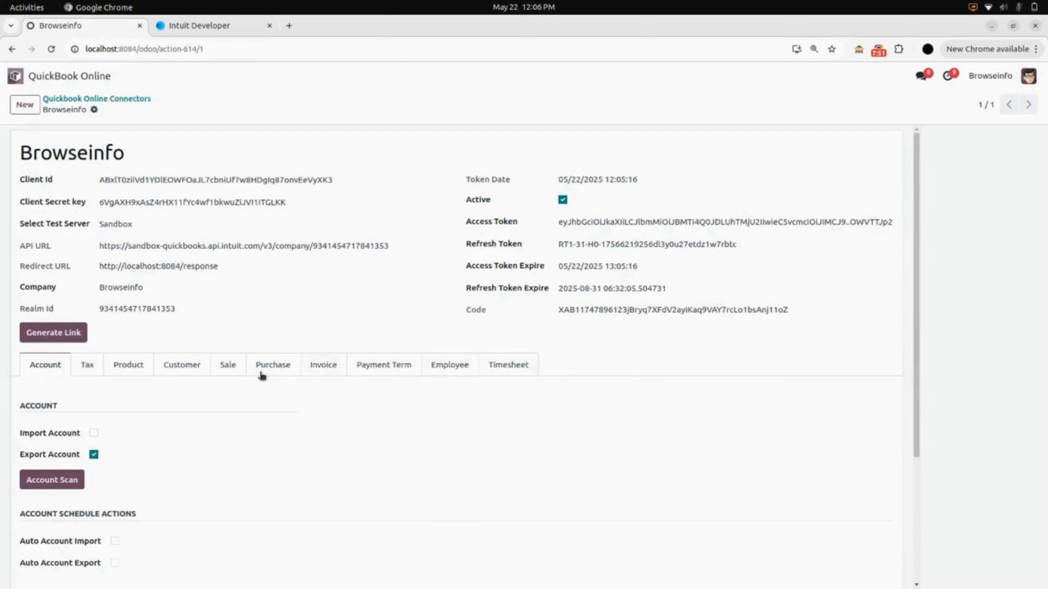
# Review the successfully exported accounts from the log, examine the details of 101000 Current Assets, and return to the Browseinfo connector
pyautogui.scroll(-4, 261, 373)
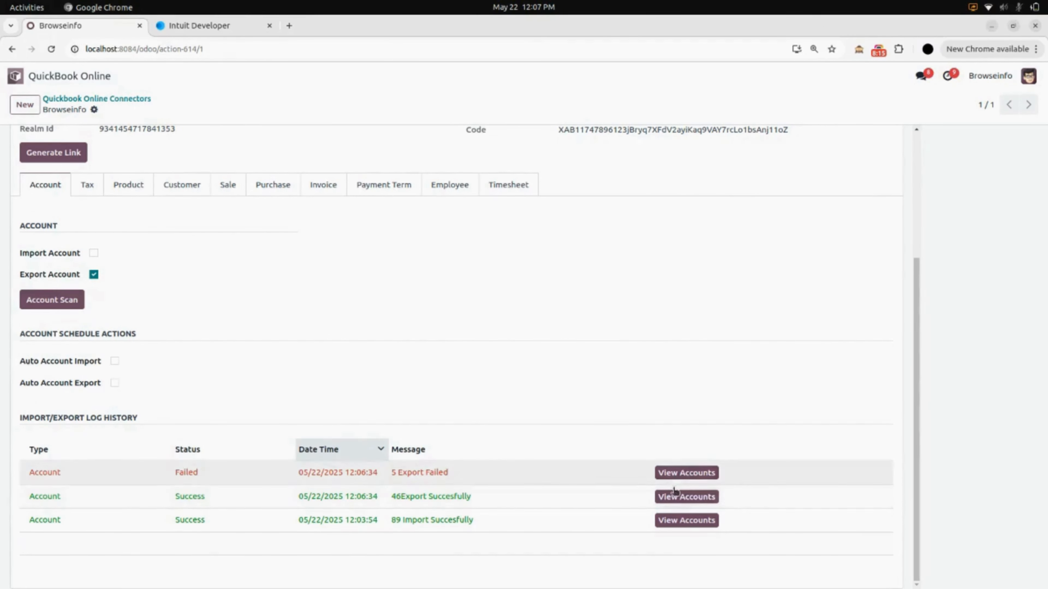
pyautogui.click(676, 500)
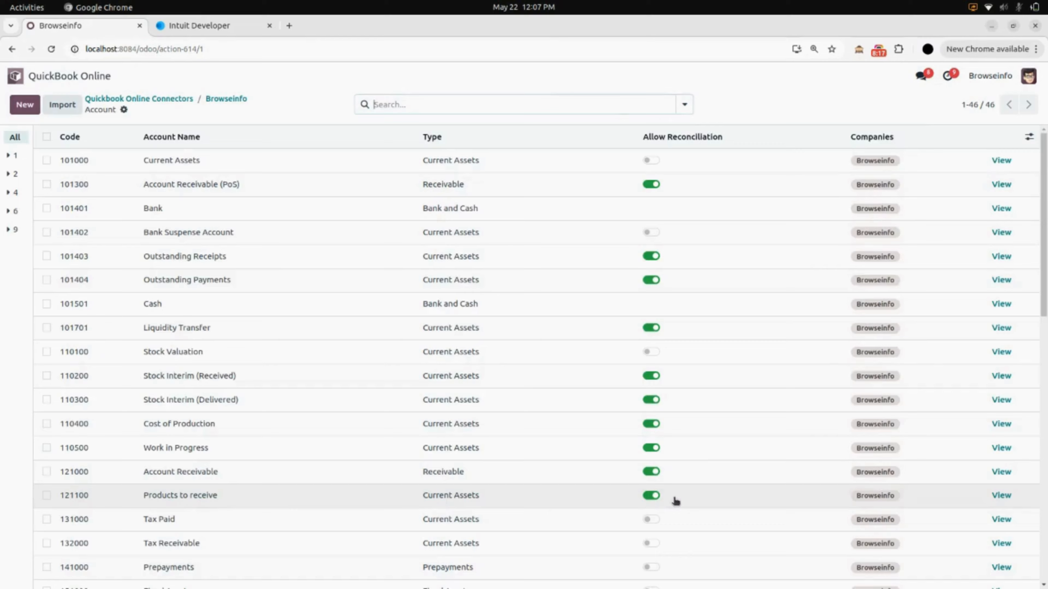
pyautogui.scroll(-15, 675, 500)
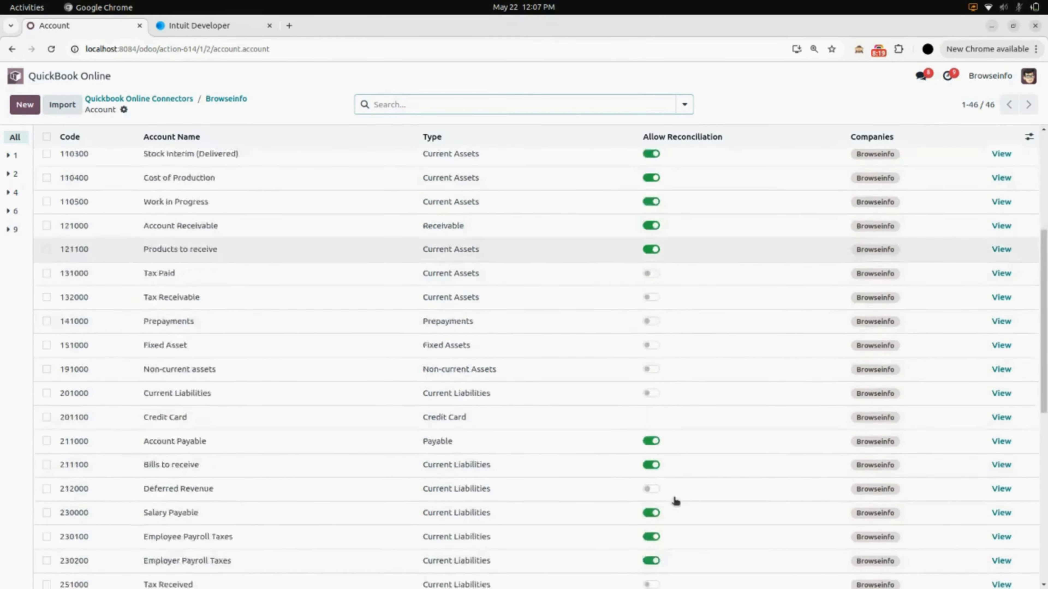
pyautogui.scroll(6, 675, 500)
pyautogui.scroll(5, 675, 500)
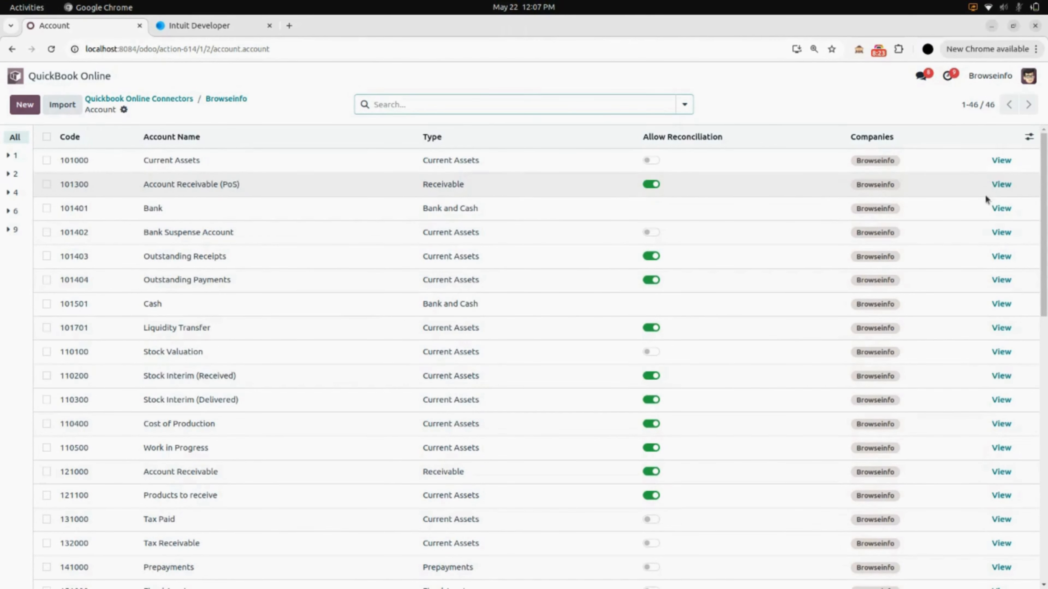
pyautogui.click(1003, 162)
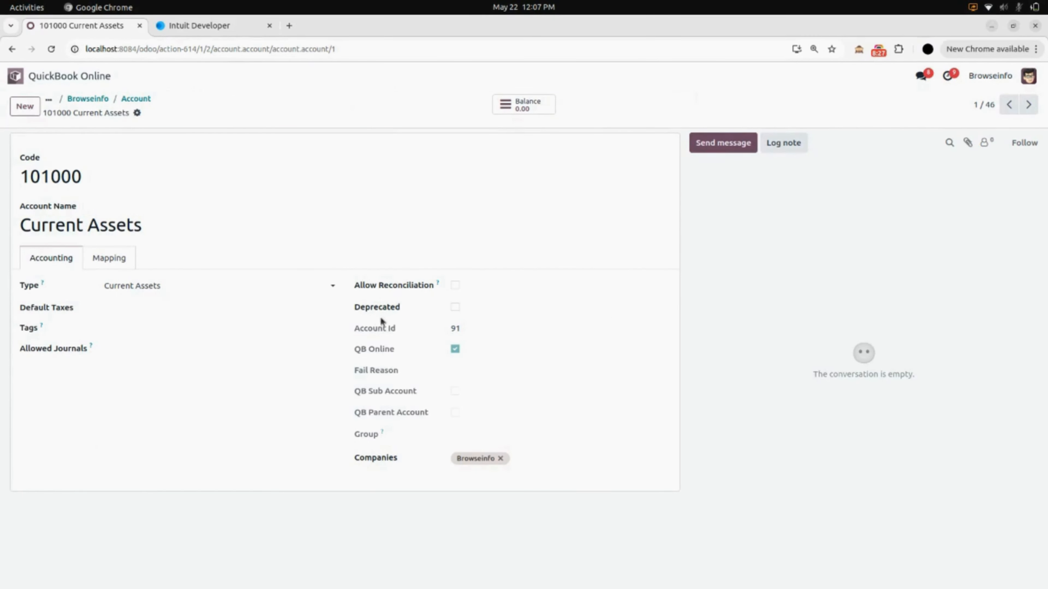
pyautogui.click(89, 101)
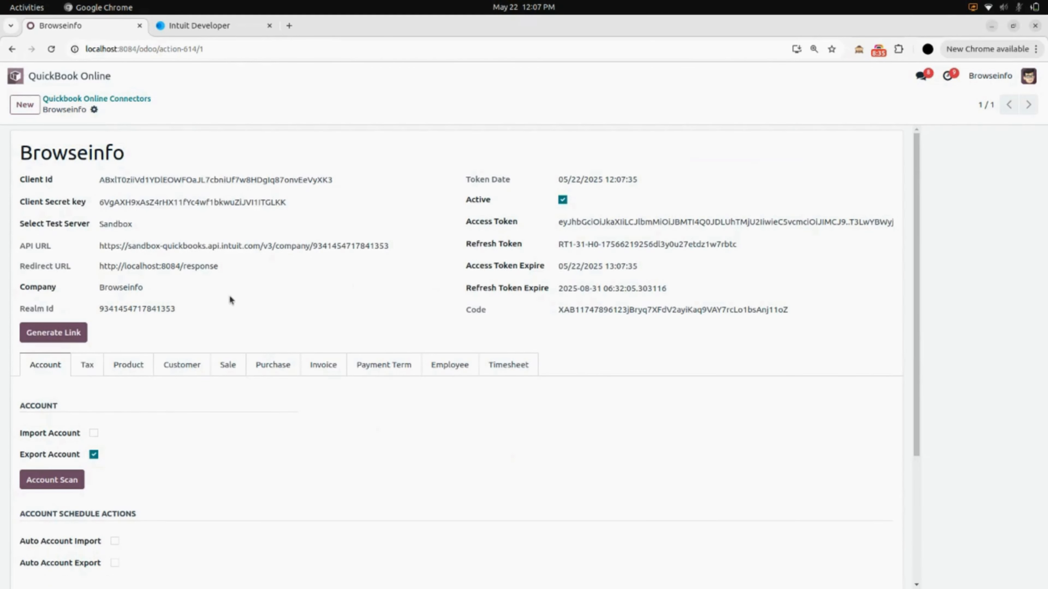
# Enable Import Tax on the connector, save it, and run the tax scan to import the QuickBooks taxes
pyautogui.scroll(-4, 229, 295)
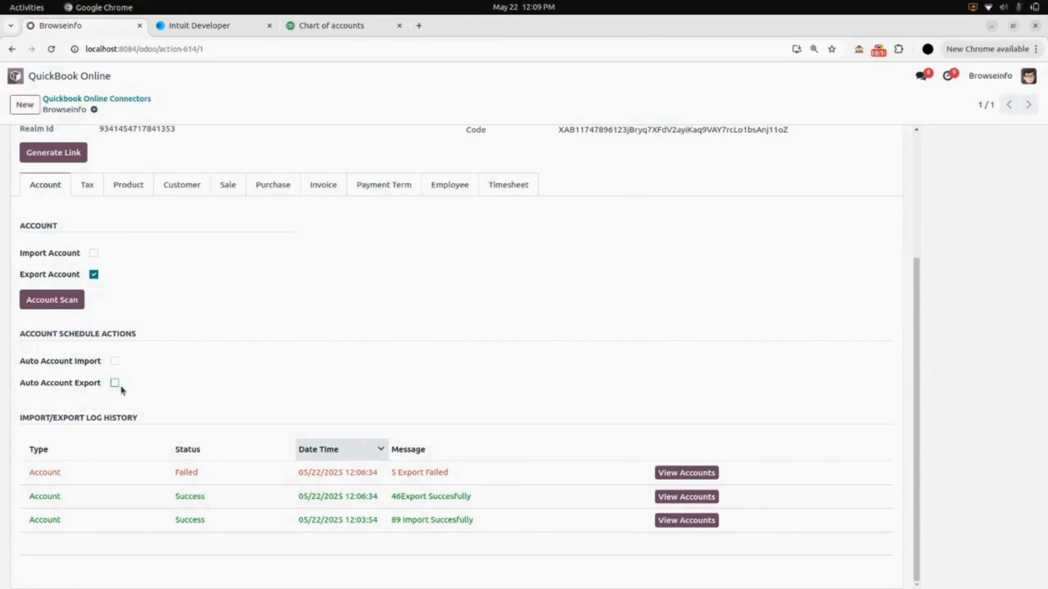
pyautogui.click(96, 190)
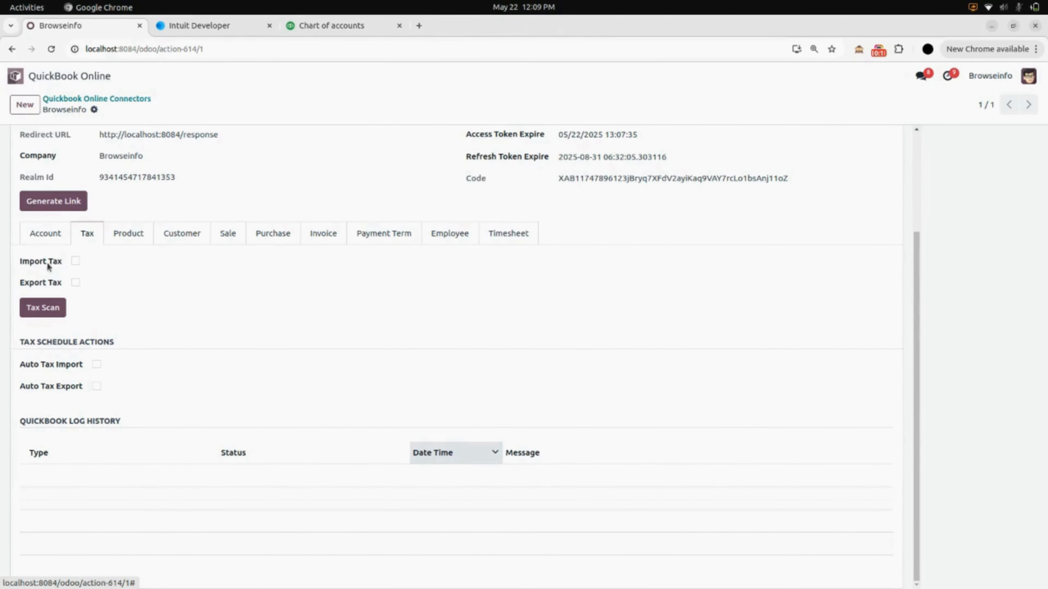
pyautogui.click(75, 261)
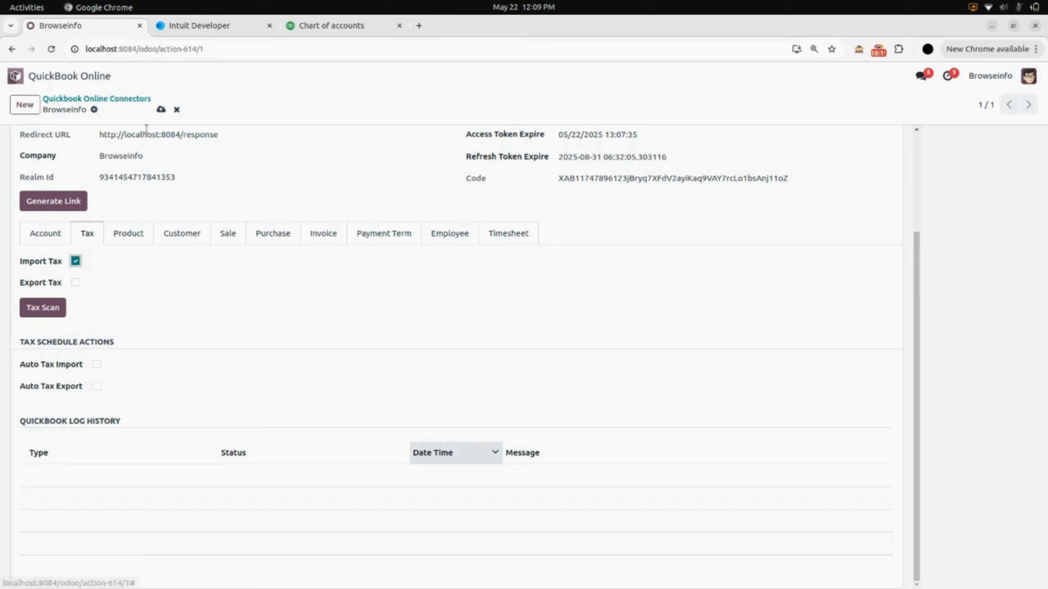
pyautogui.click(161, 109)
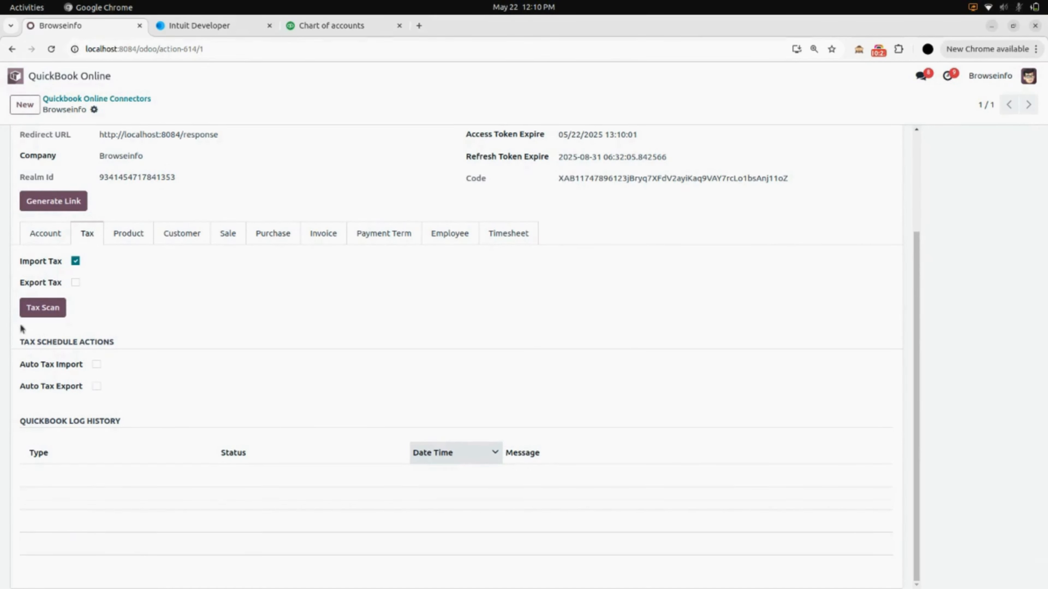
pyautogui.click(45, 306)
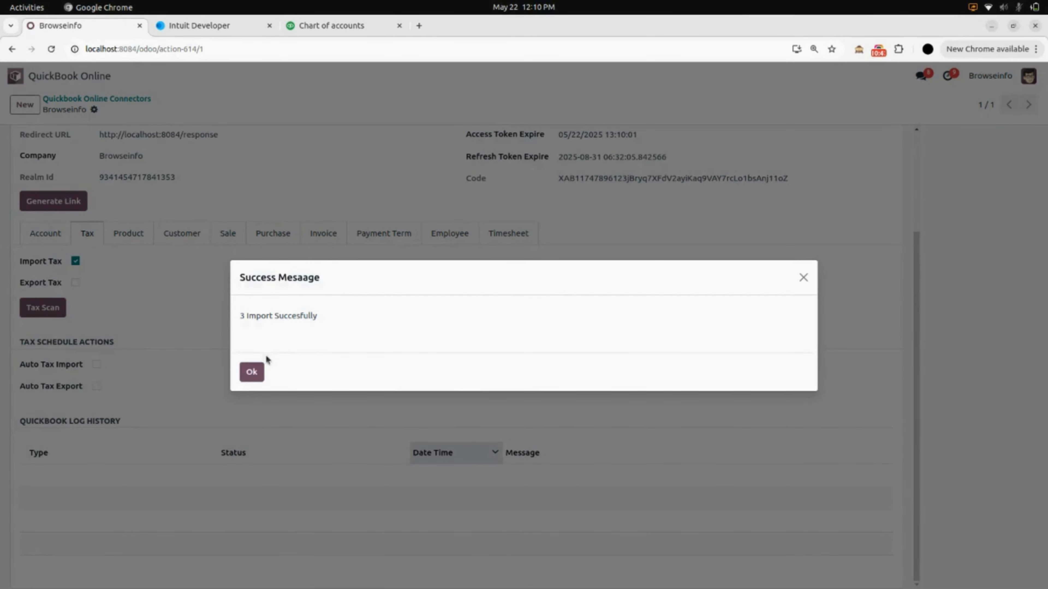
pyautogui.click(252, 371)
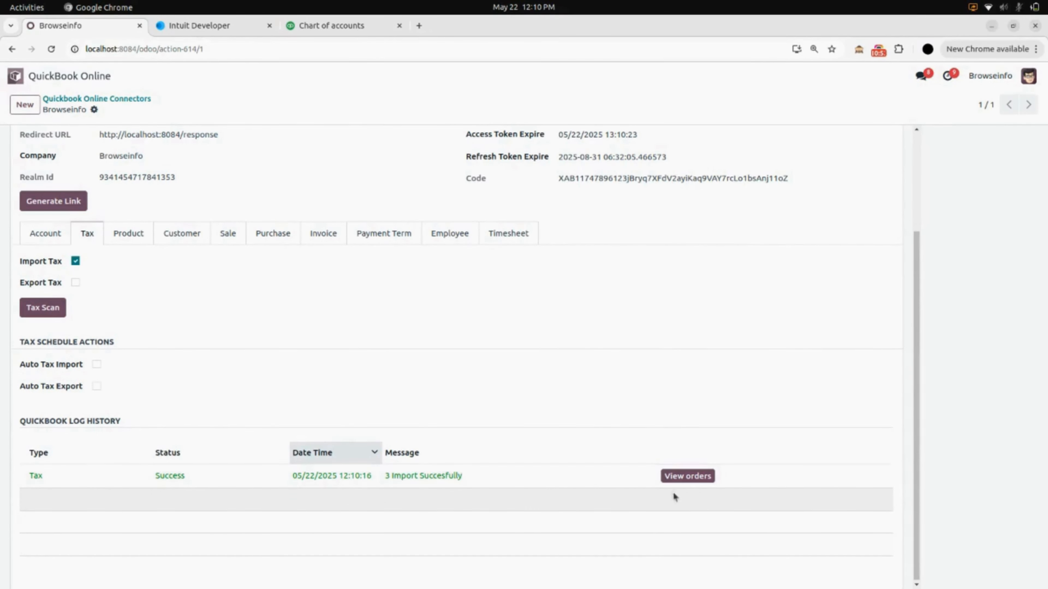
# Review the imported taxes from the tax log history and return to the Browseinfo connector
pyautogui.click(687, 475)
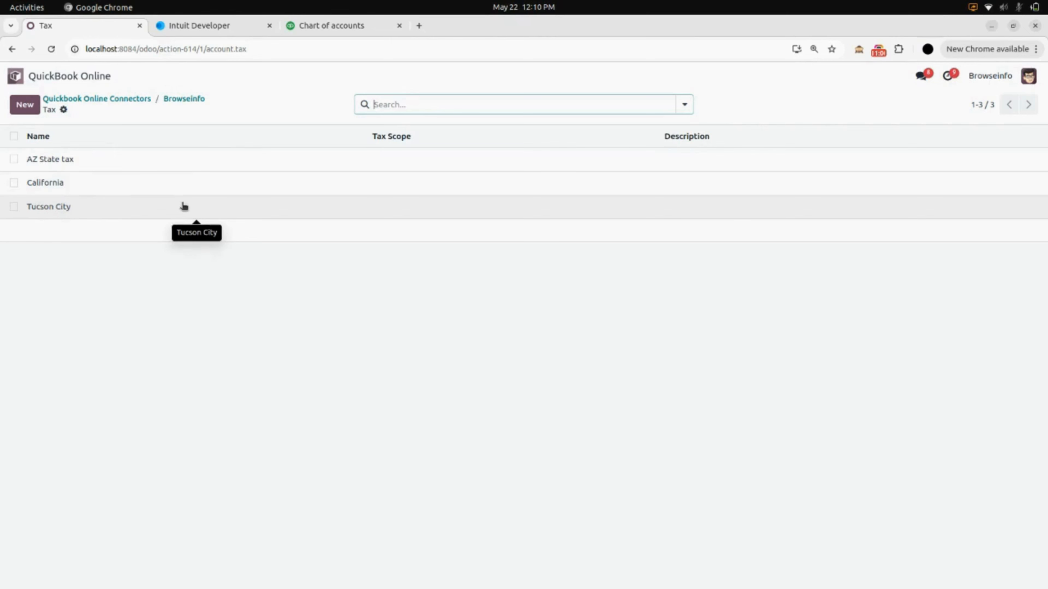
pyautogui.click(190, 101)
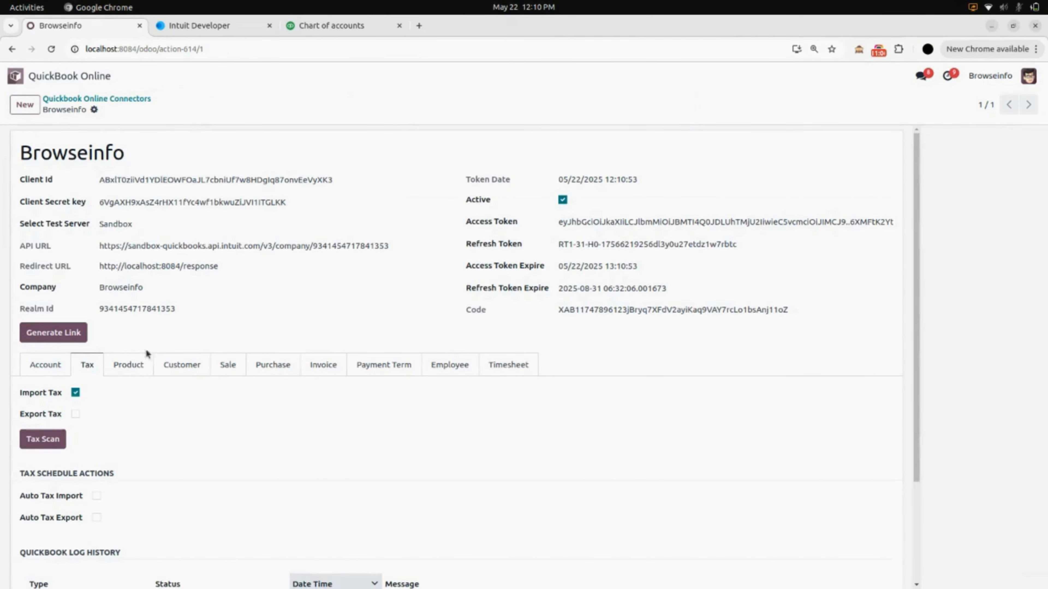
# Enable Export Tax and disable Import Tax on the connector, and save the change
pyautogui.scroll(-3, 142, 410)
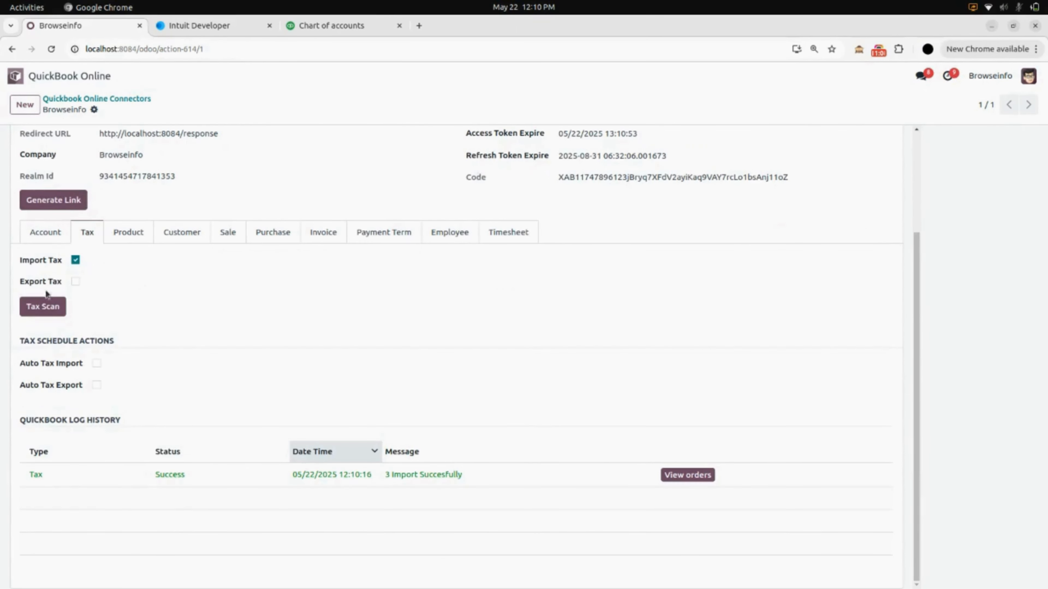
pyautogui.click(75, 282)
pyautogui.click(75, 260)
pyautogui.click(161, 110)
# Switch to the Invoicing app and bring up its list of configured taxes
pyautogui.click(44, 79)
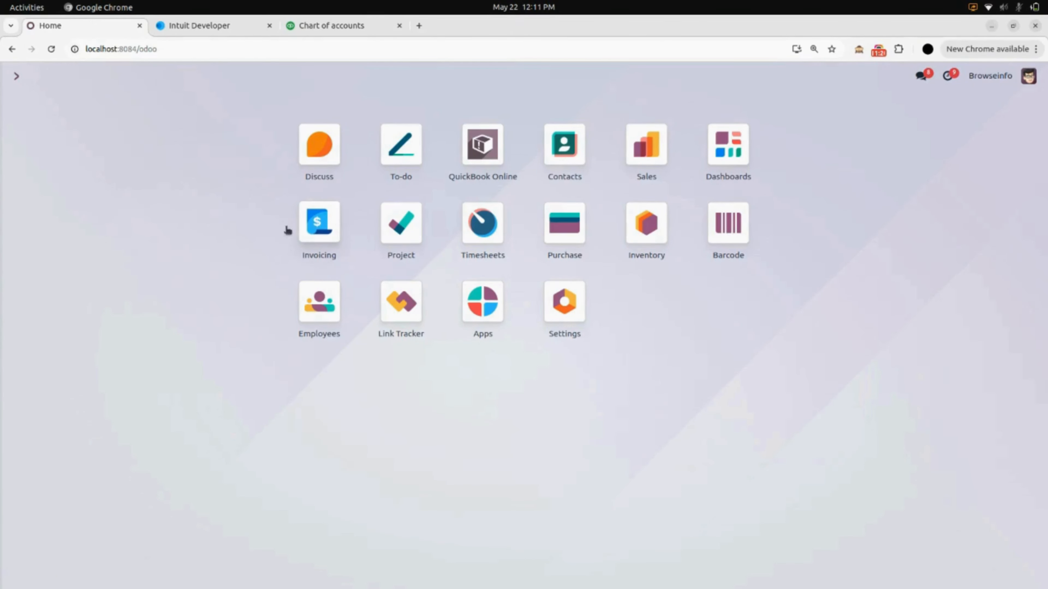
pyautogui.click(320, 232)
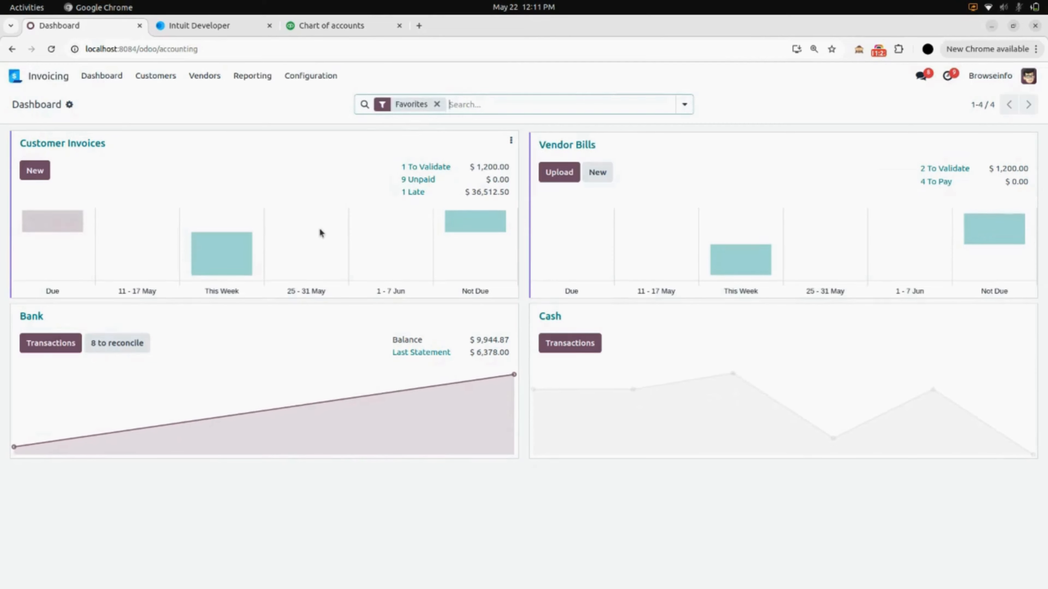
pyautogui.click(302, 80)
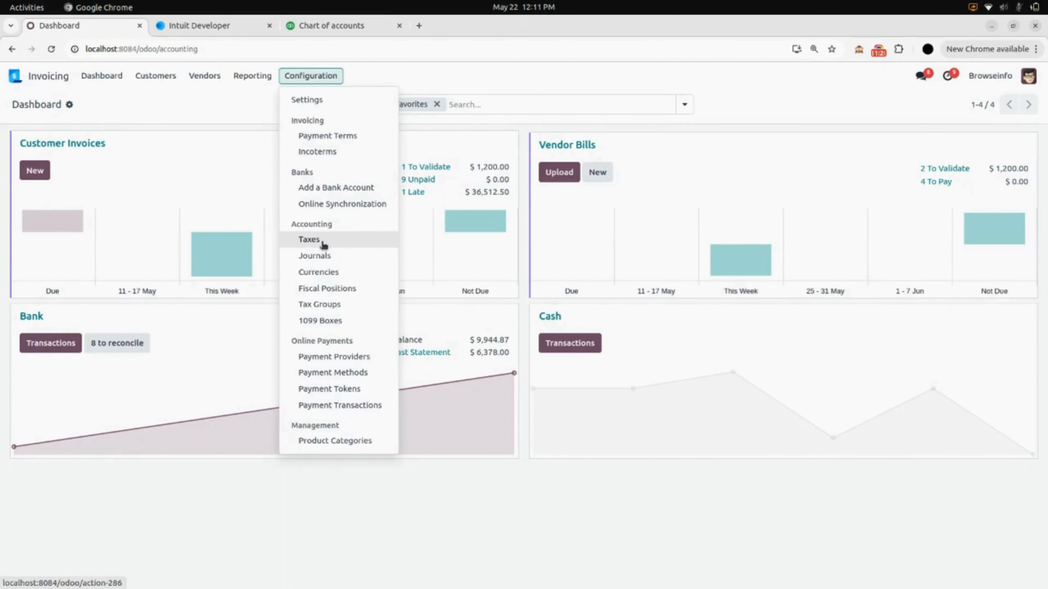
pyautogui.click(332, 243)
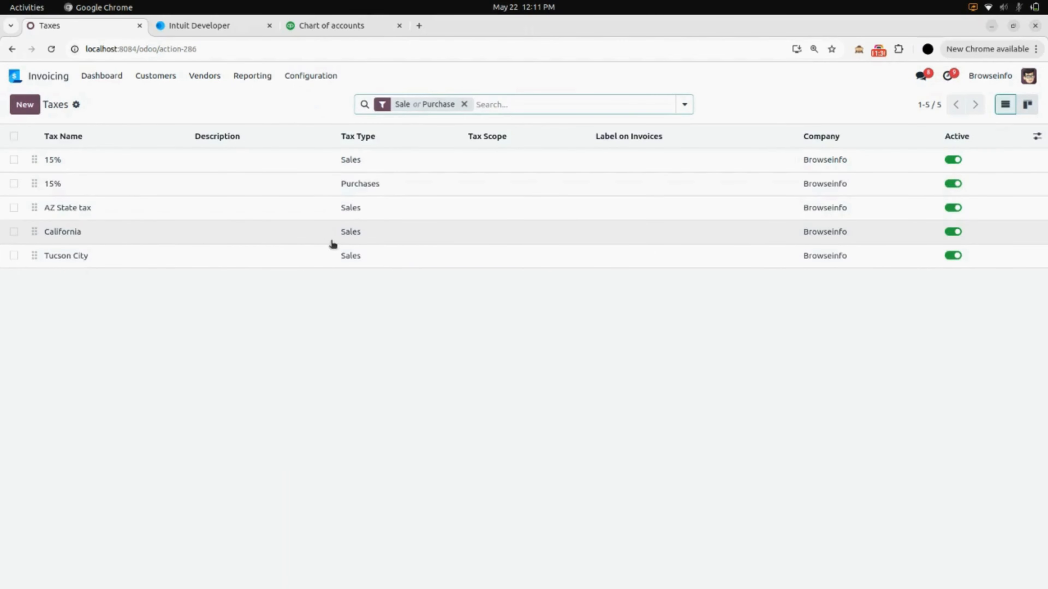
# Open the 15% Sales tax record and export that tax to QuickBooks
pyautogui.click(14, 159)
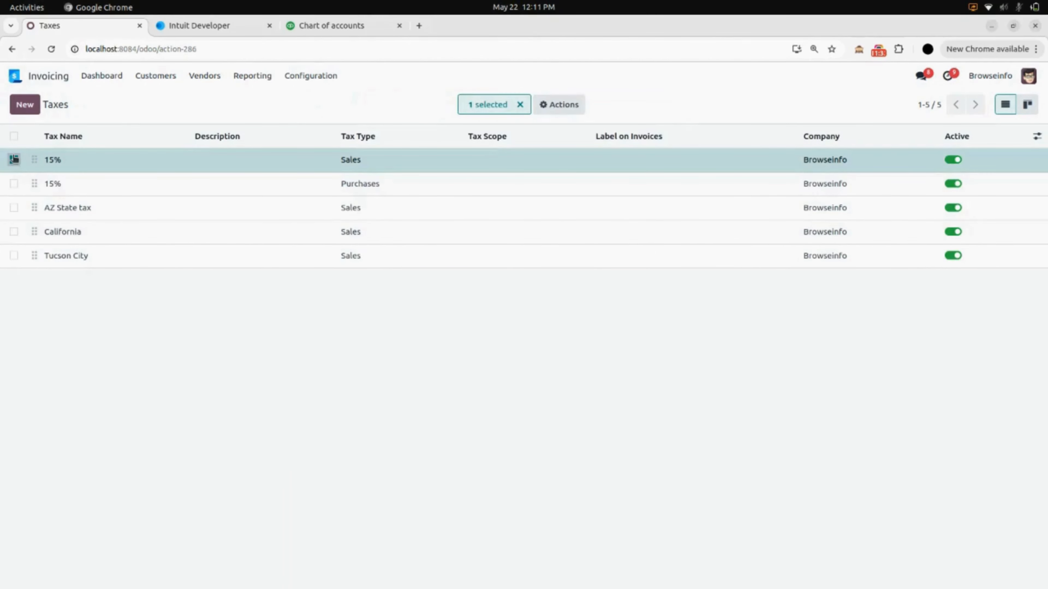
pyautogui.click(189, 168)
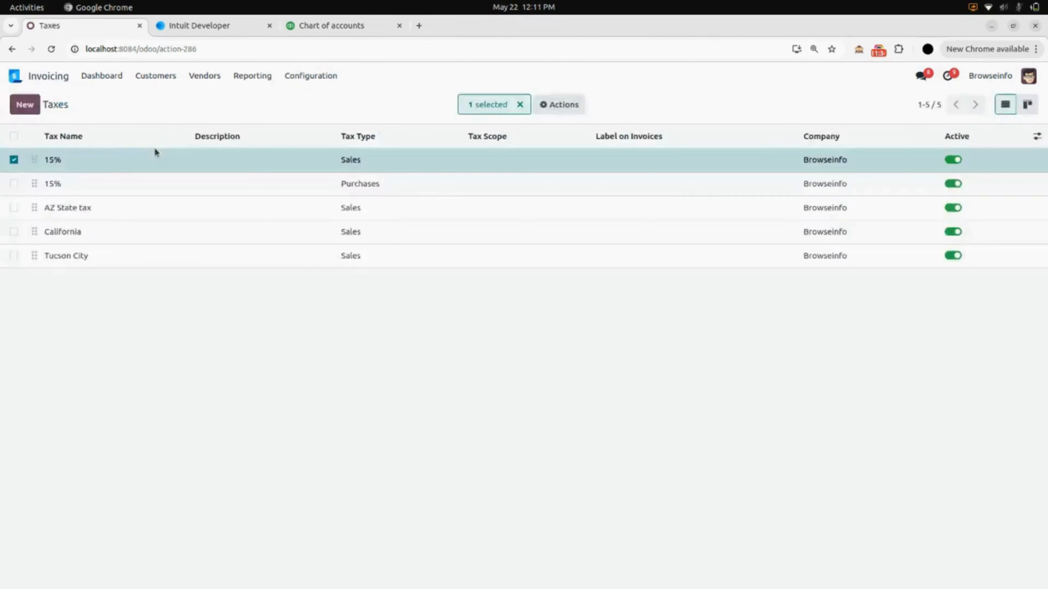
pyautogui.click(154, 152)
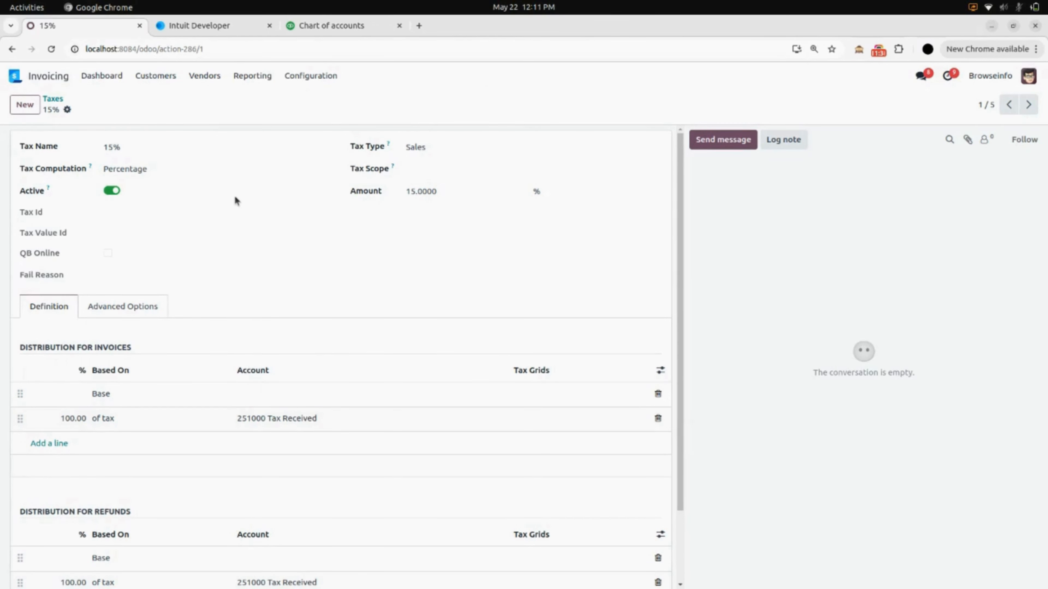
pyautogui.click(69, 112)
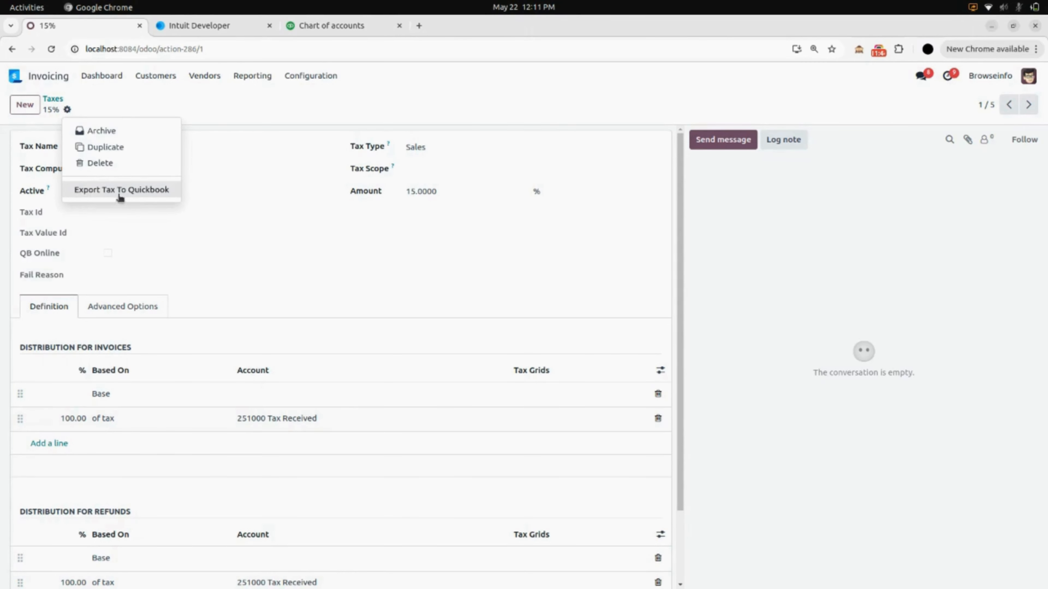
pyautogui.click(132, 190)
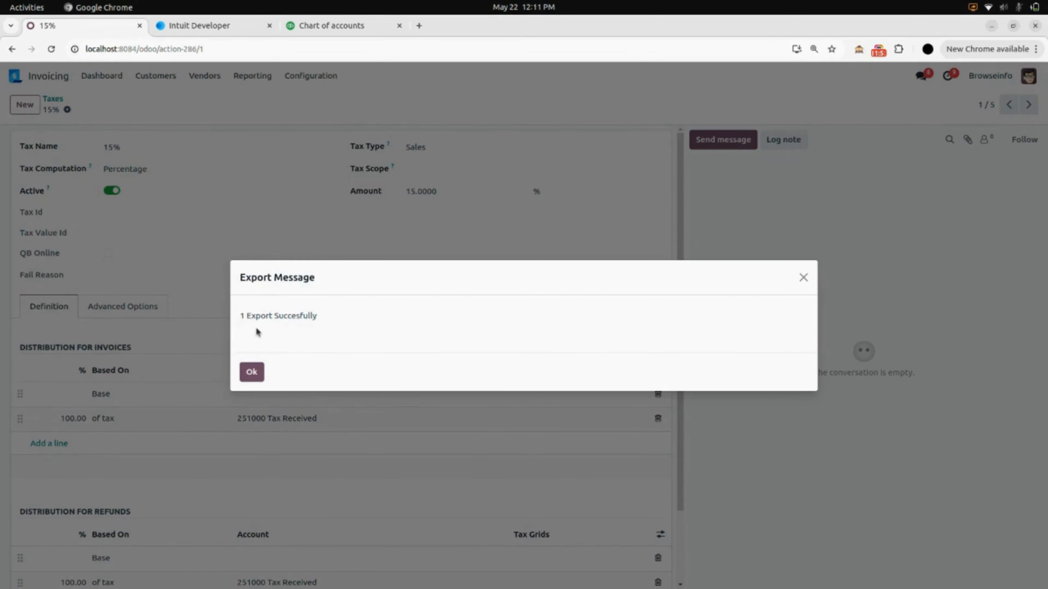
pyautogui.click(252, 373)
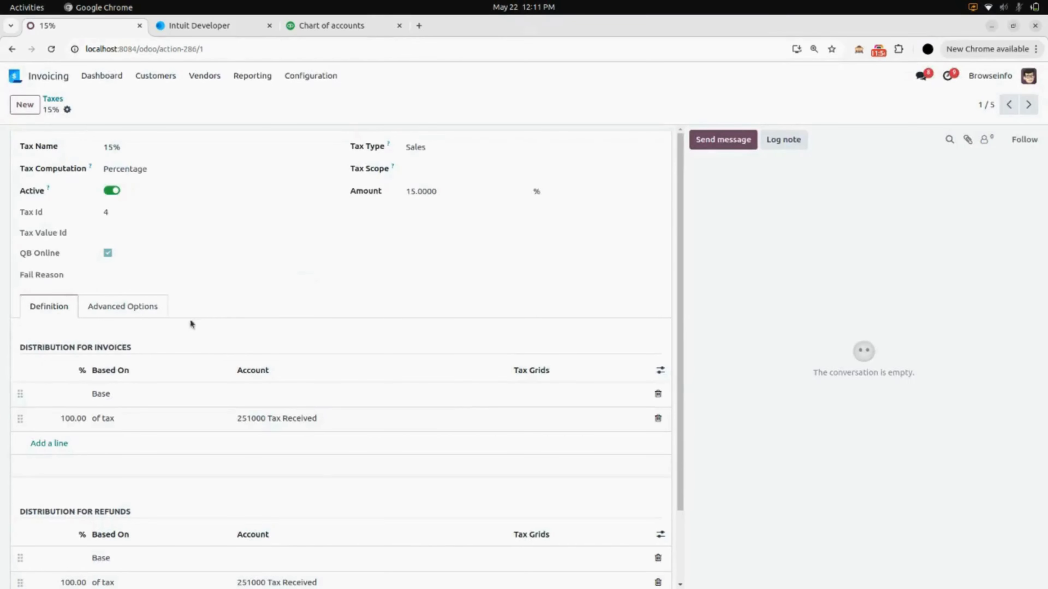
# Try to export the 15% Purchases tax to QuickBooks directly from the tax list, and return to the Odoo home screen
pyautogui.click(56, 100)
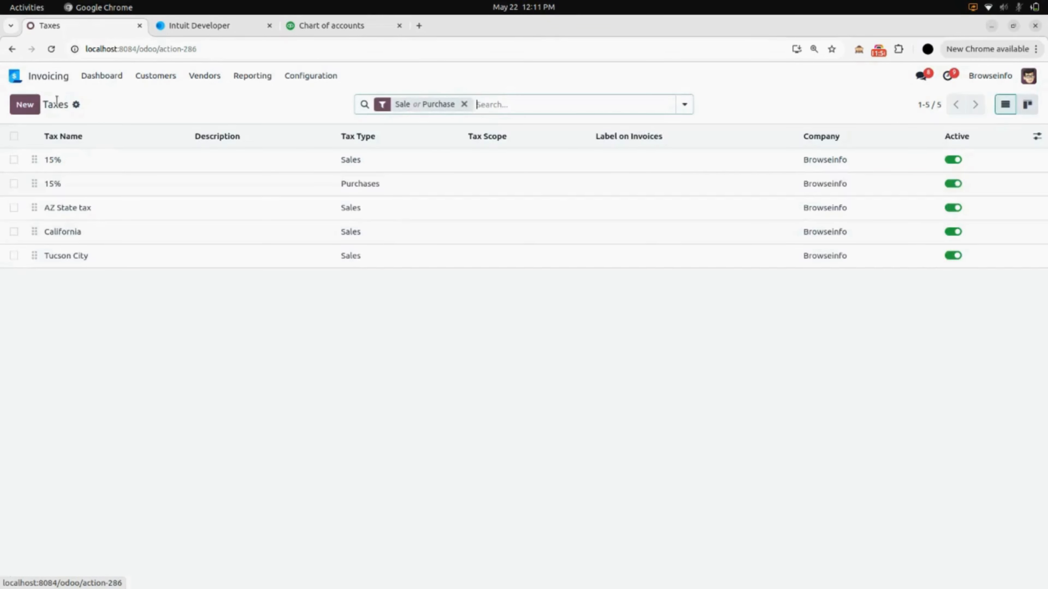
pyautogui.click(13, 184)
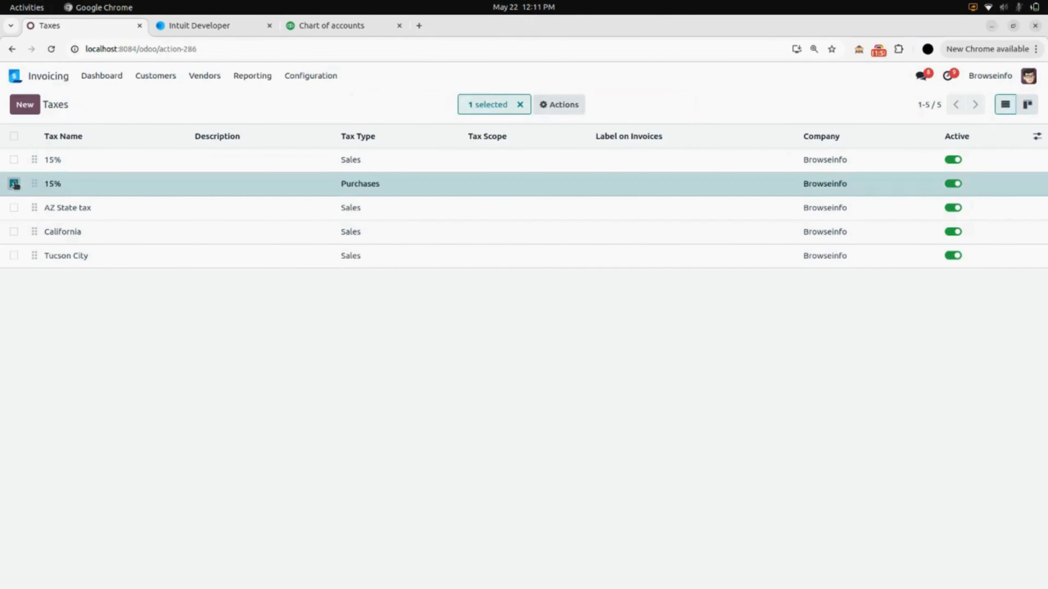
pyautogui.click(555, 103)
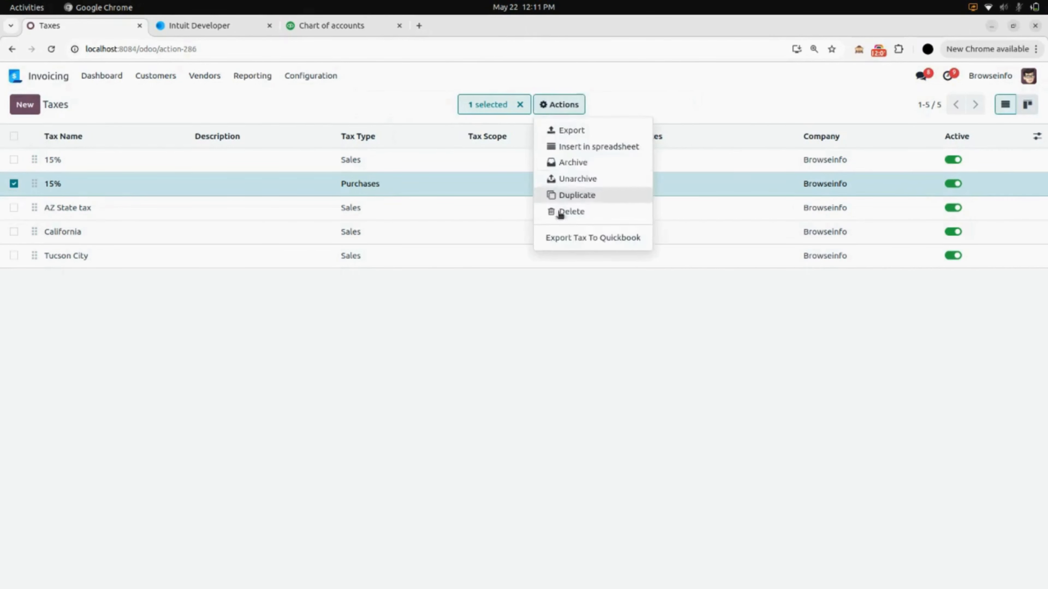
pyautogui.click(602, 242)
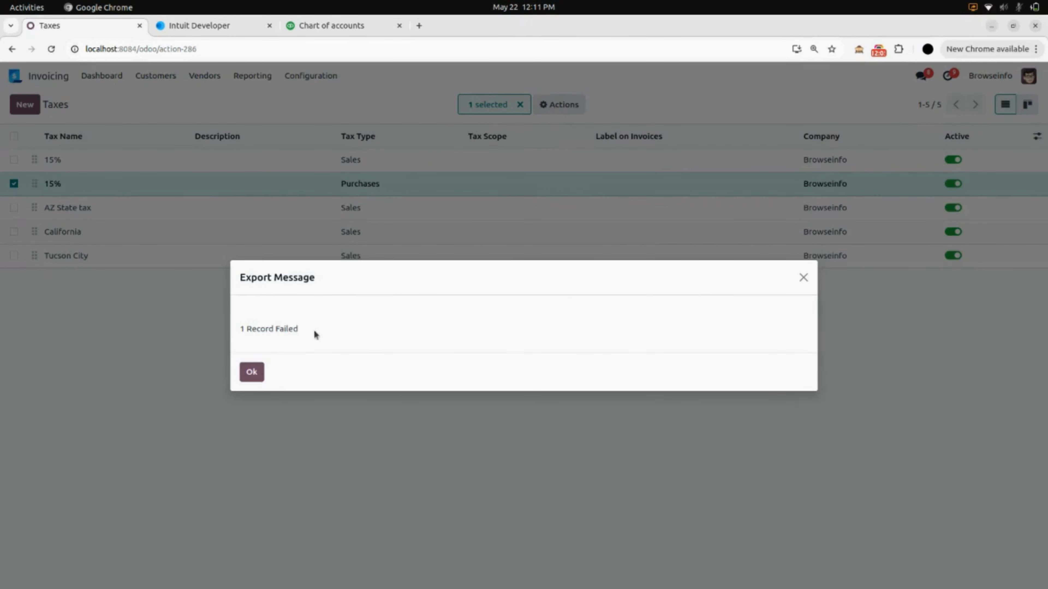
pyautogui.click(252, 374)
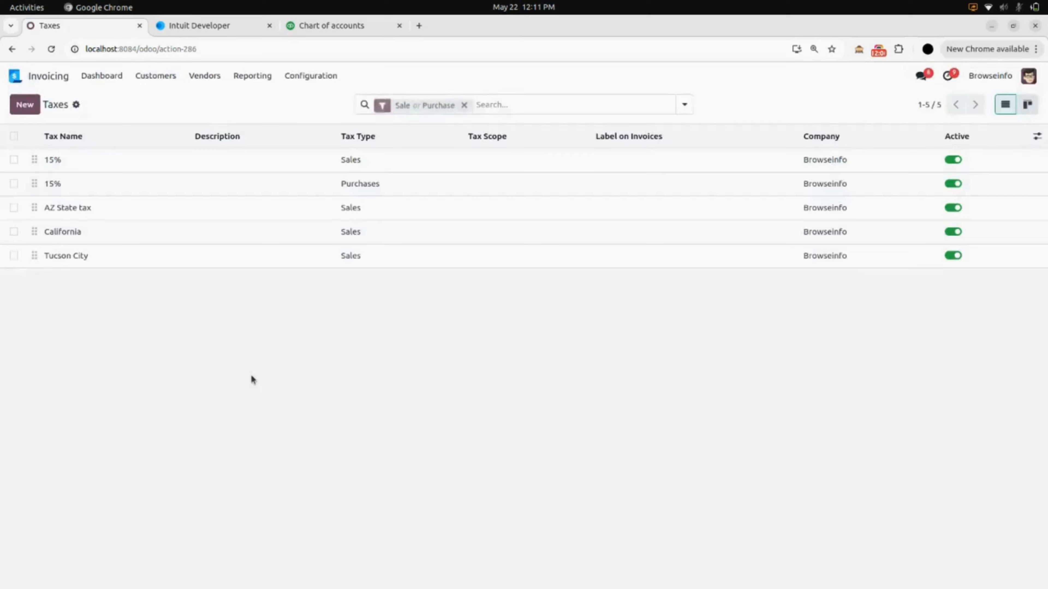
pyautogui.click(46, 80)
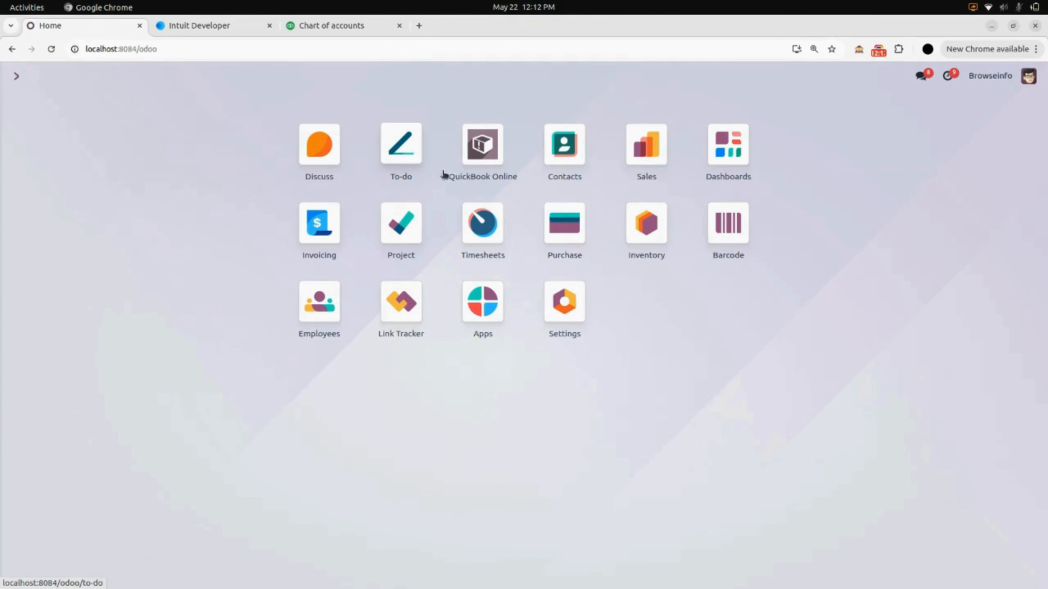
# In the QuickBook Online connector's tax log history, review the tax from the successful export entry, and return to the connector record
pyautogui.click(477, 149)
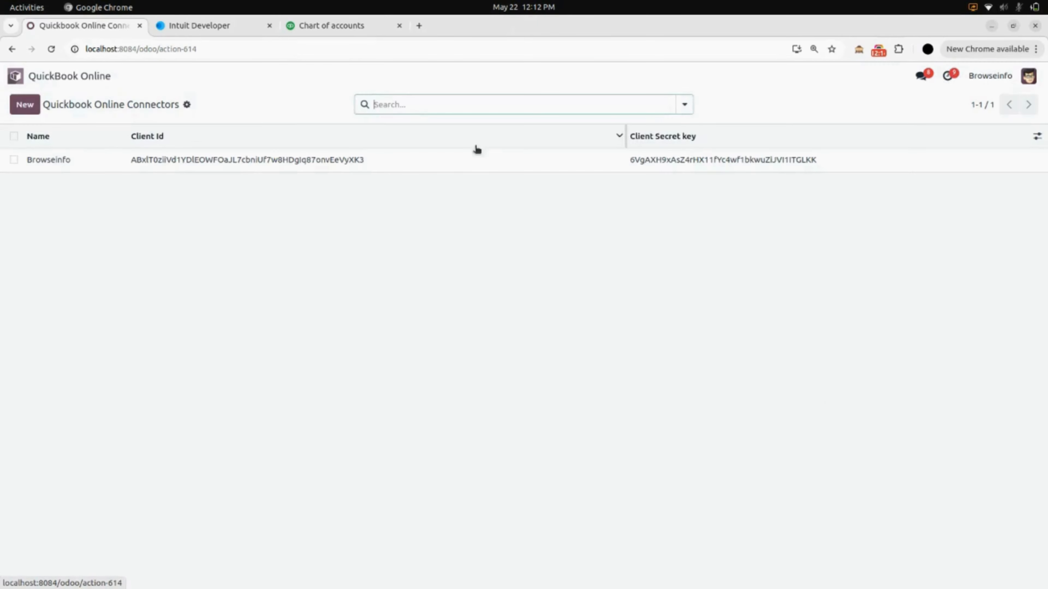
pyautogui.click(450, 159)
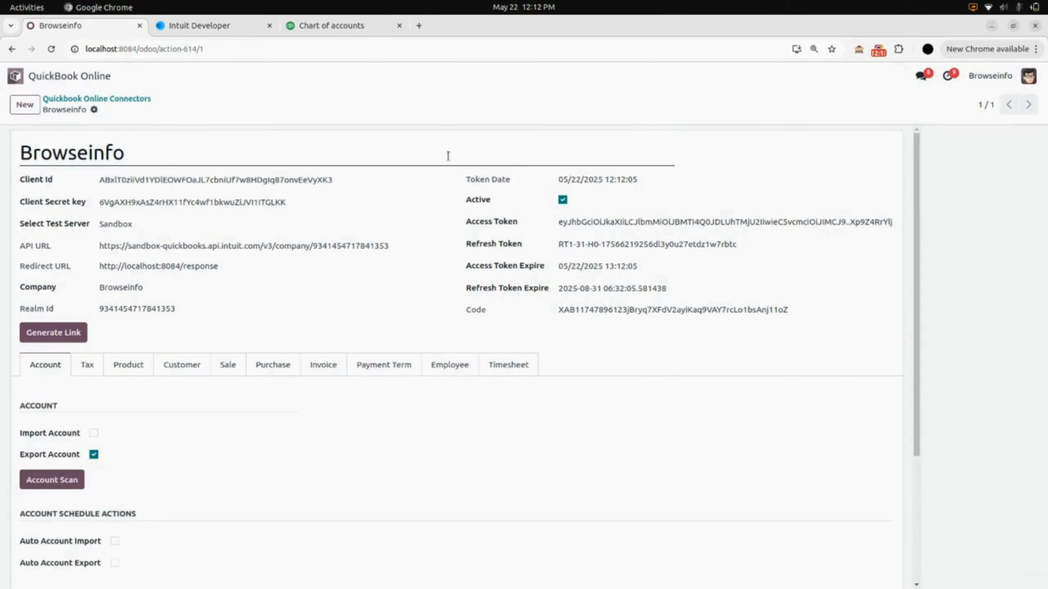
pyautogui.scroll(-4, 448, 156)
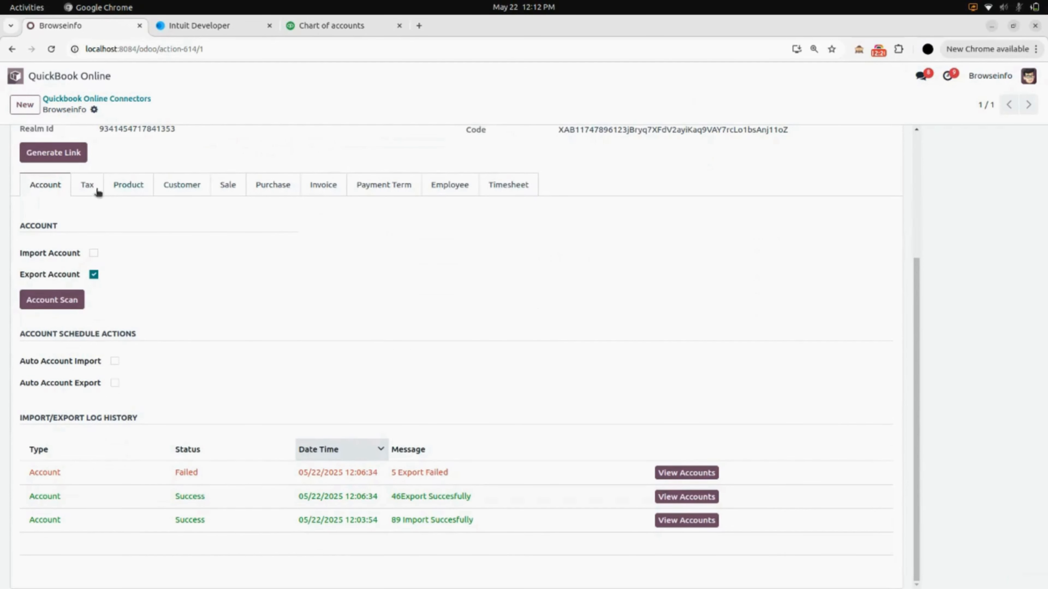
pyautogui.click(84, 191)
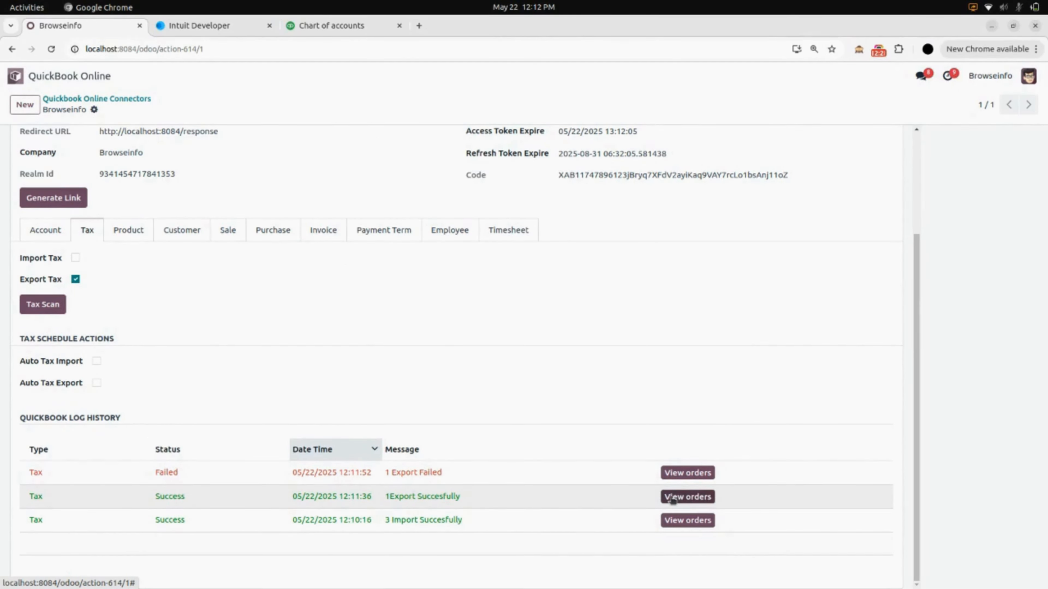
pyautogui.click(695, 498)
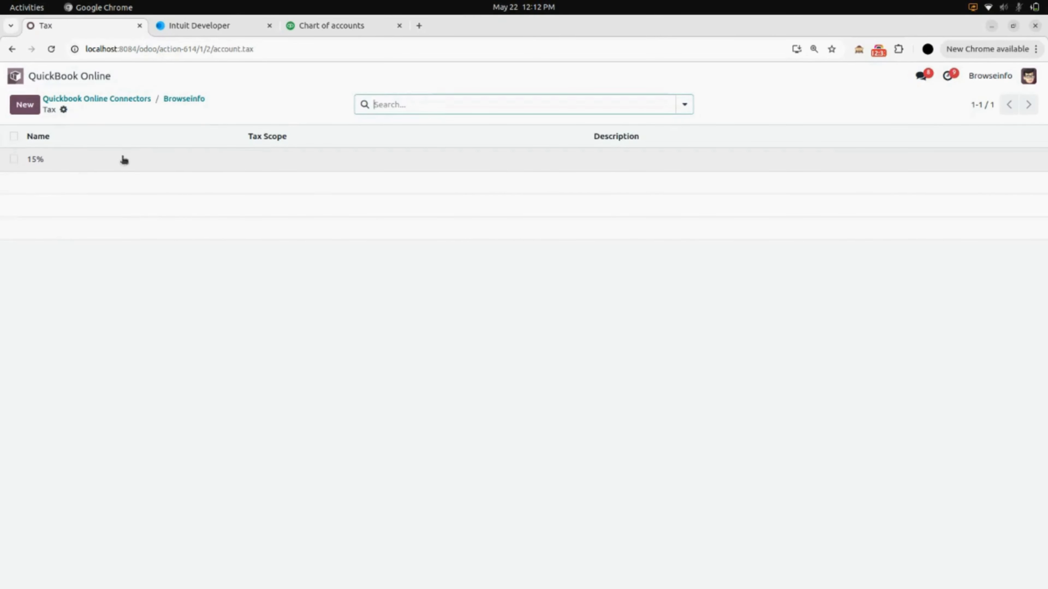
pyautogui.click(197, 101)
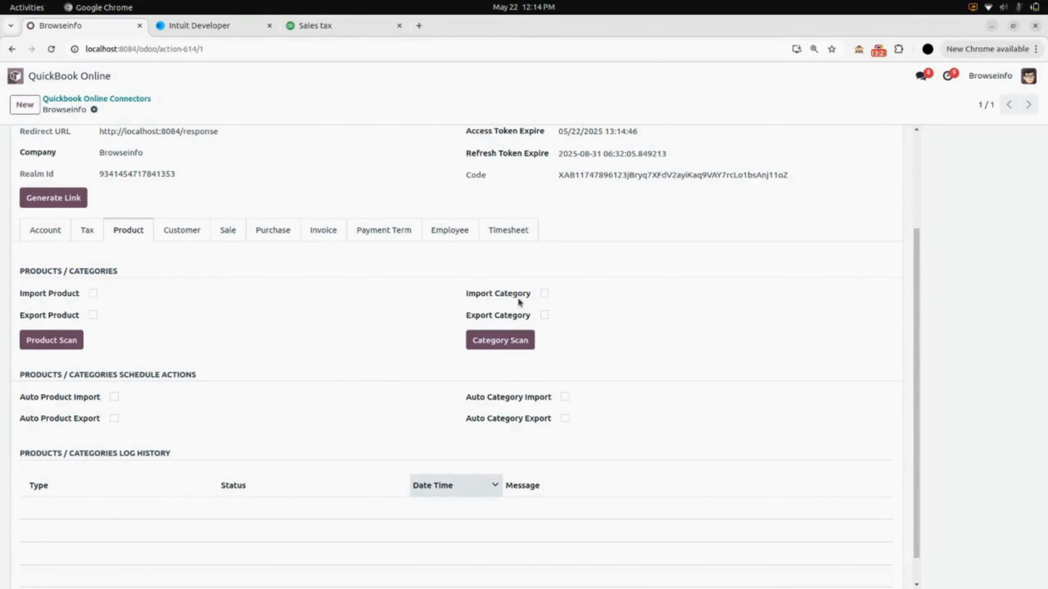
# Enable Import Category for products on the connector, save it, and run the category scan to import categories from QuickBooks
pyautogui.click(545, 293)
pyautogui.click(161, 110)
pyautogui.click(497, 341)
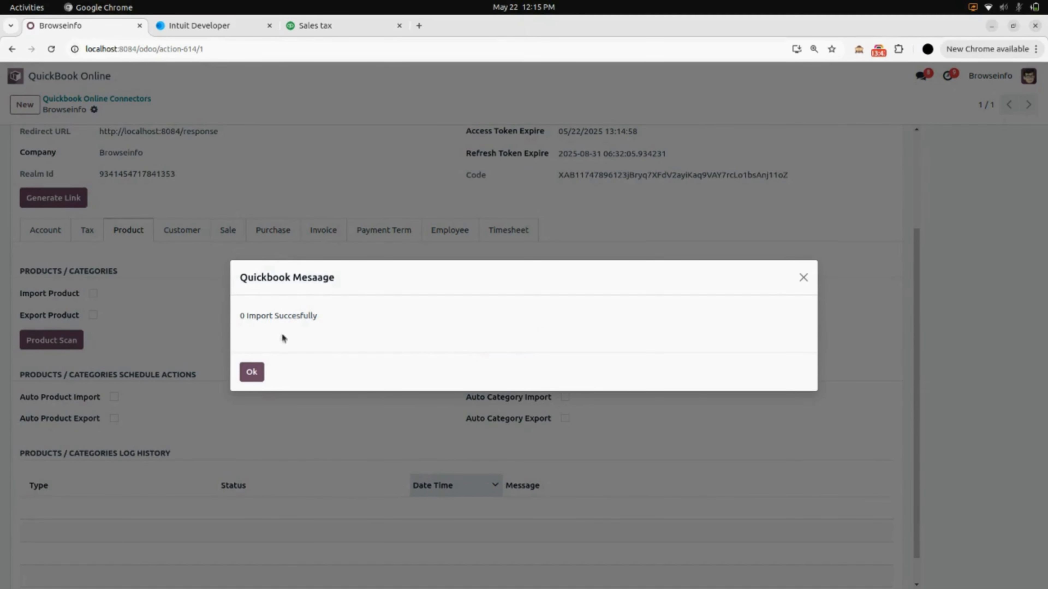
pyautogui.click(253, 373)
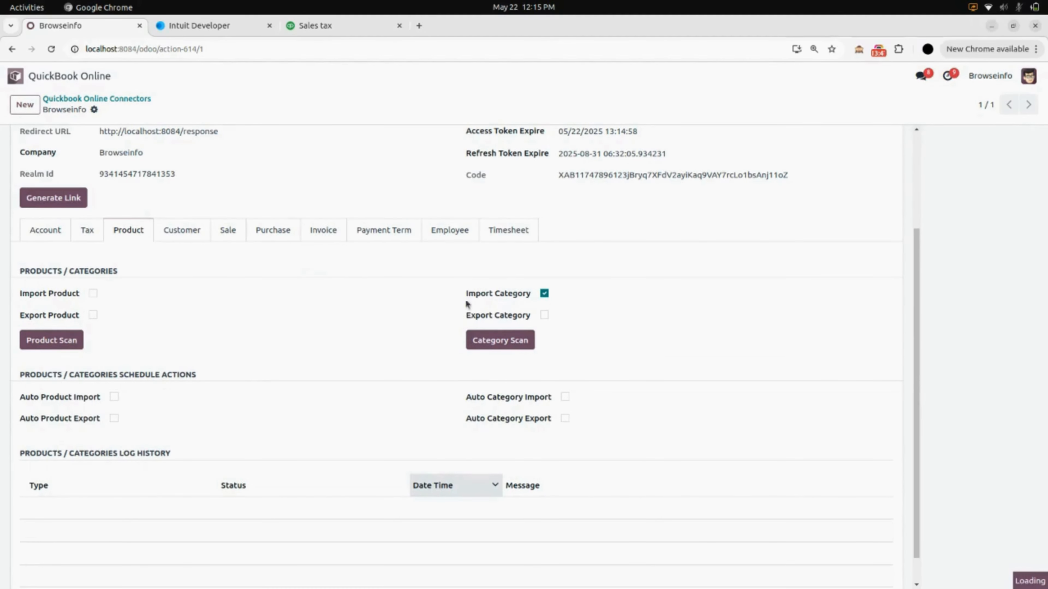
# Replace Import Category with Export Category, save the connector, and run the category scan to export the Odoo categories
pyautogui.click(544, 293)
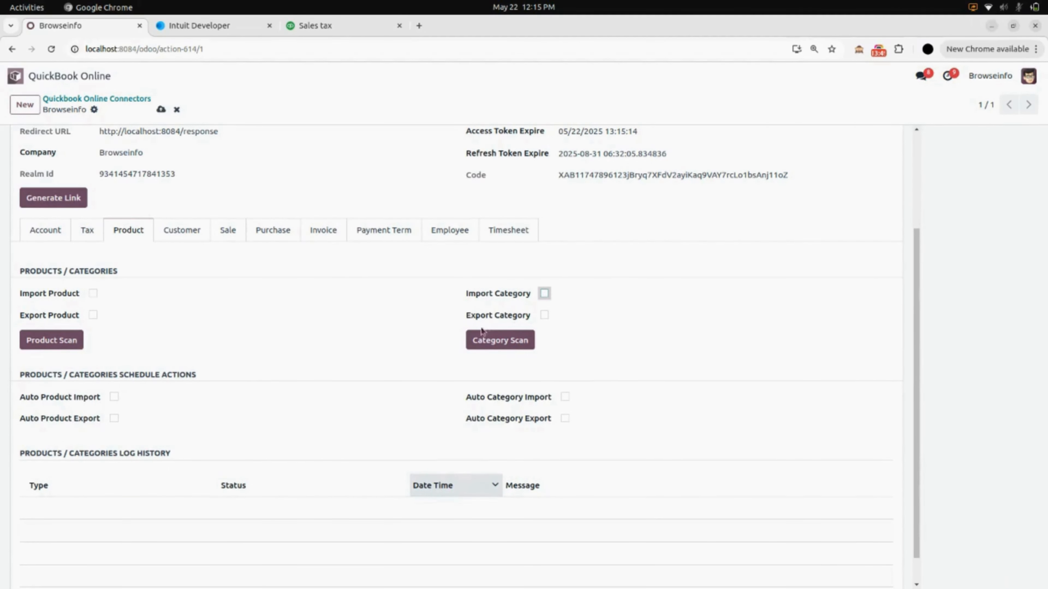
pyautogui.click(544, 316)
pyautogui.click(161, 110)
pyautogui.click(503, 339)
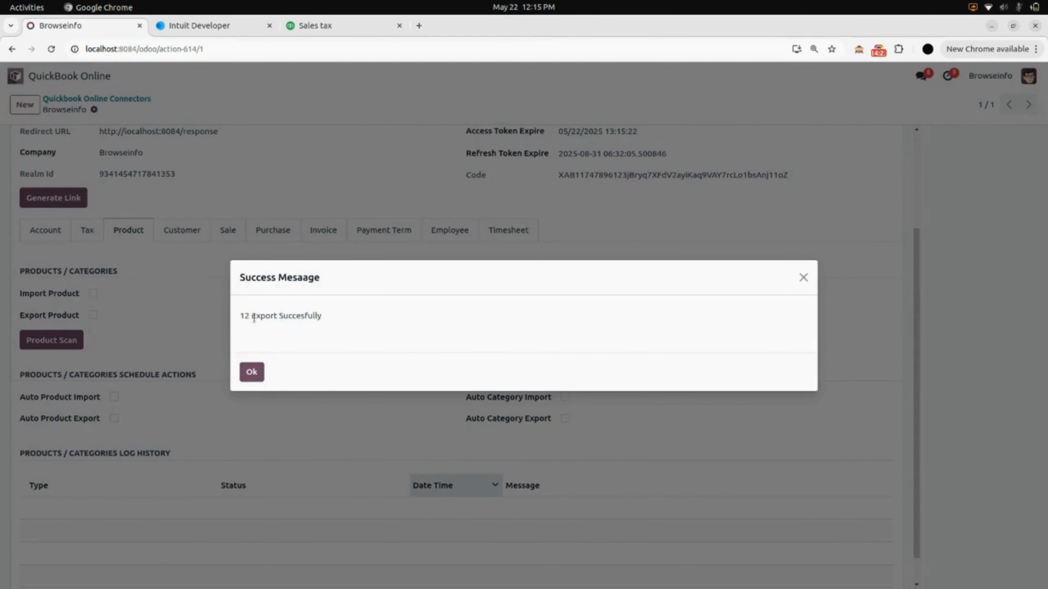
pyautogui.click(251, 371)
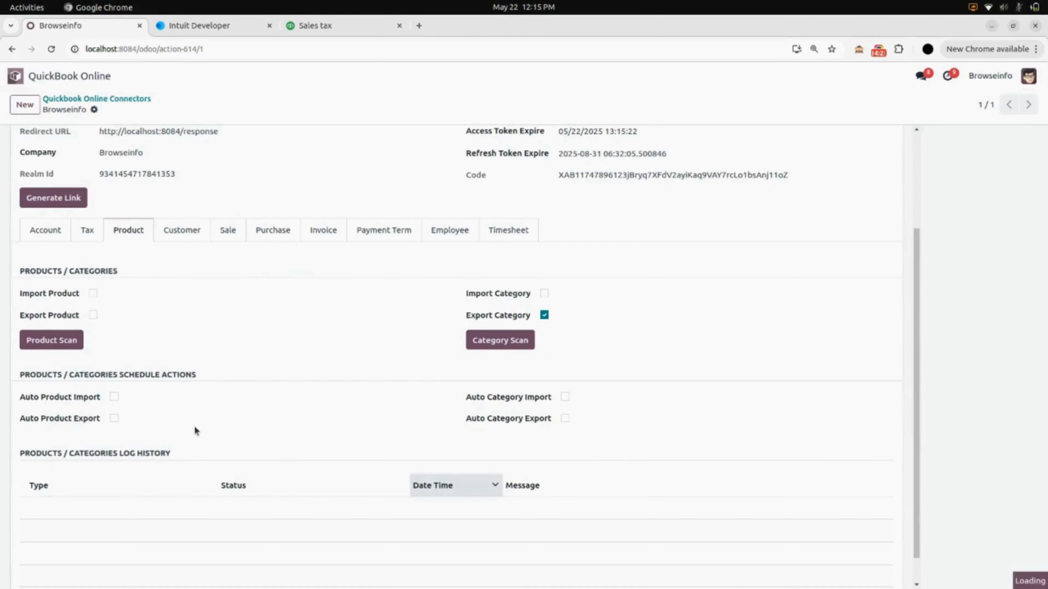
# Review the exported product categories from the log history, and return to the connector record
pyautogui.scroll(-1, 194, 429)
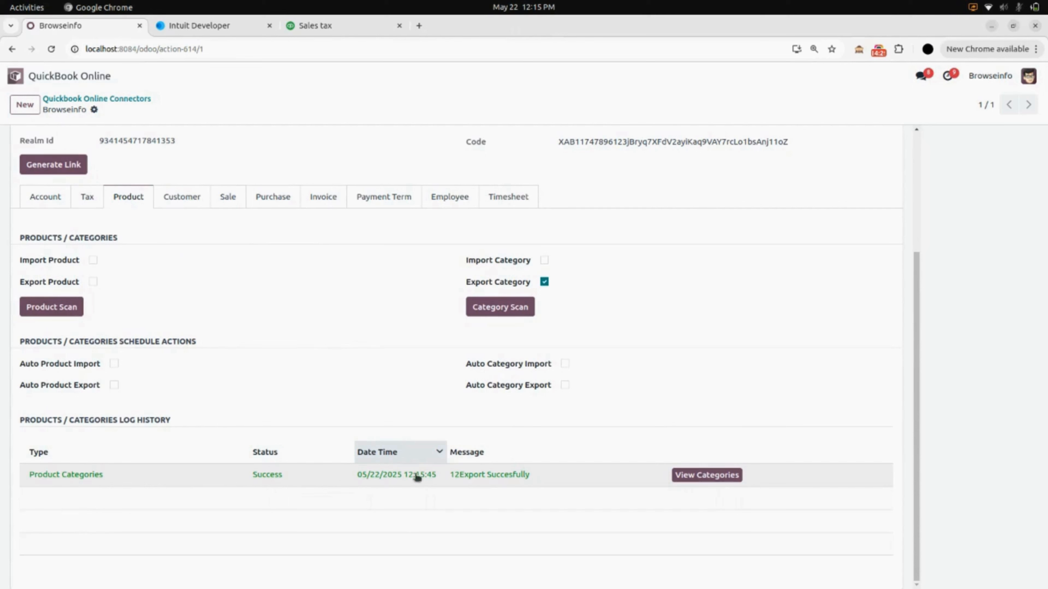
pyautogui.click(682, 478)
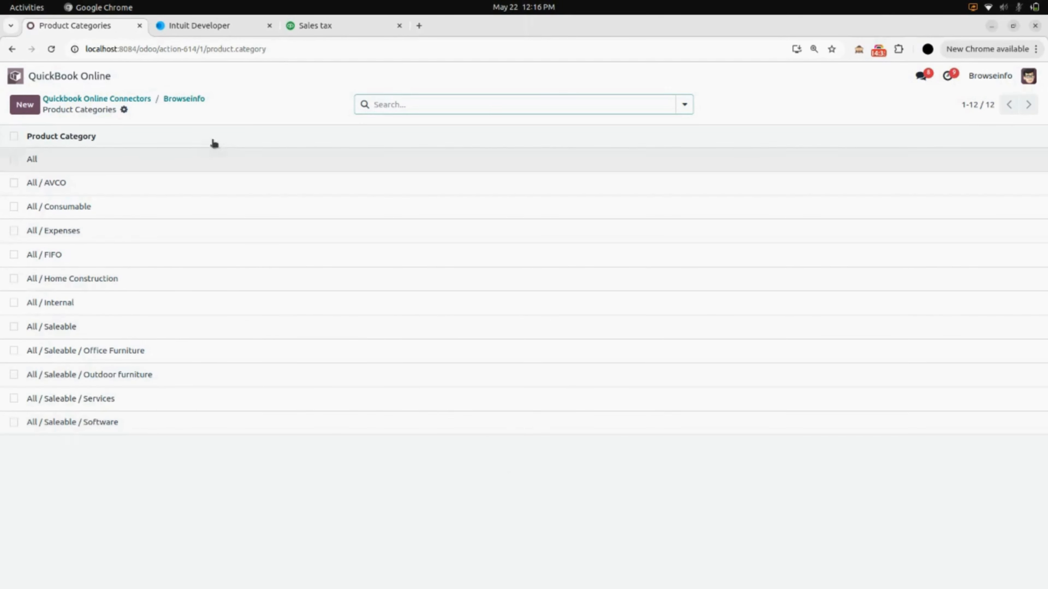
pyautogui.click(192, 102)
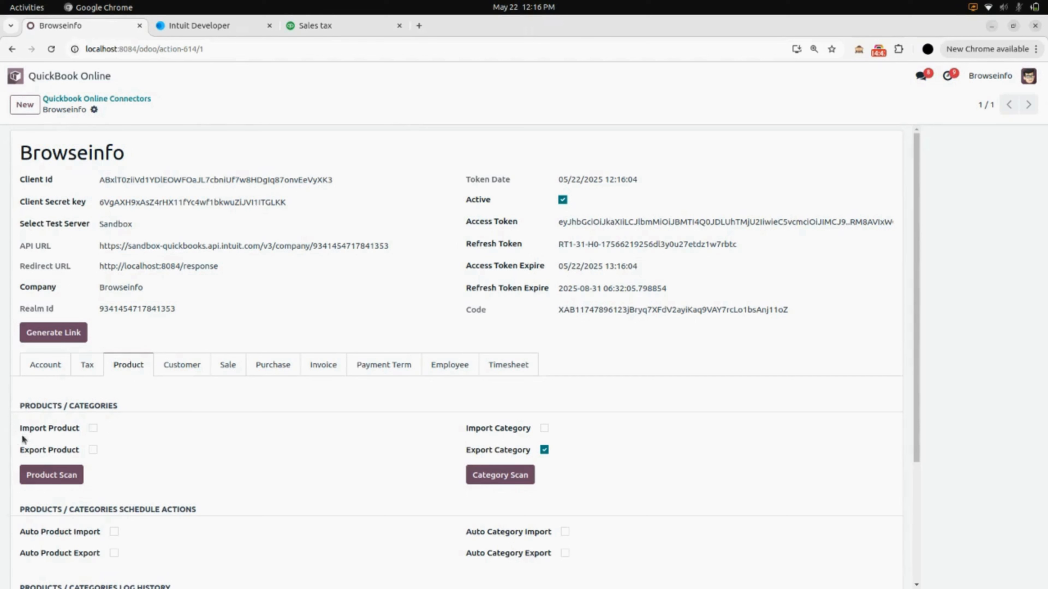
# Enable Import Product, save the connector, and run the product scan to bring in the QuickBooks products
pyautogui.click(93, 428)
pyautogui.click(160, 109)
pyautogui.click(39, 477)
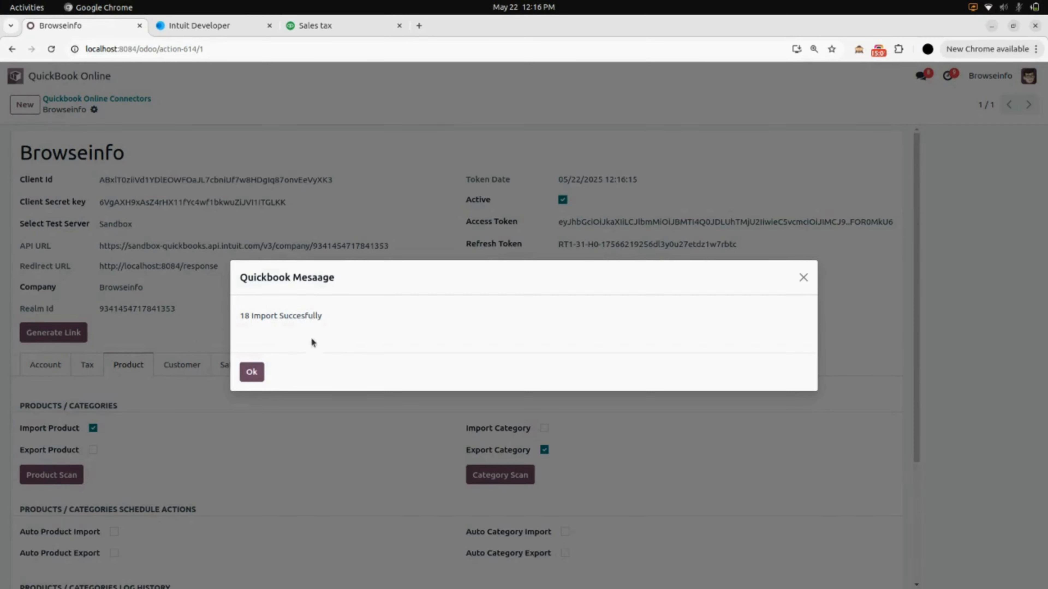
pyautogui.click(251, 371)
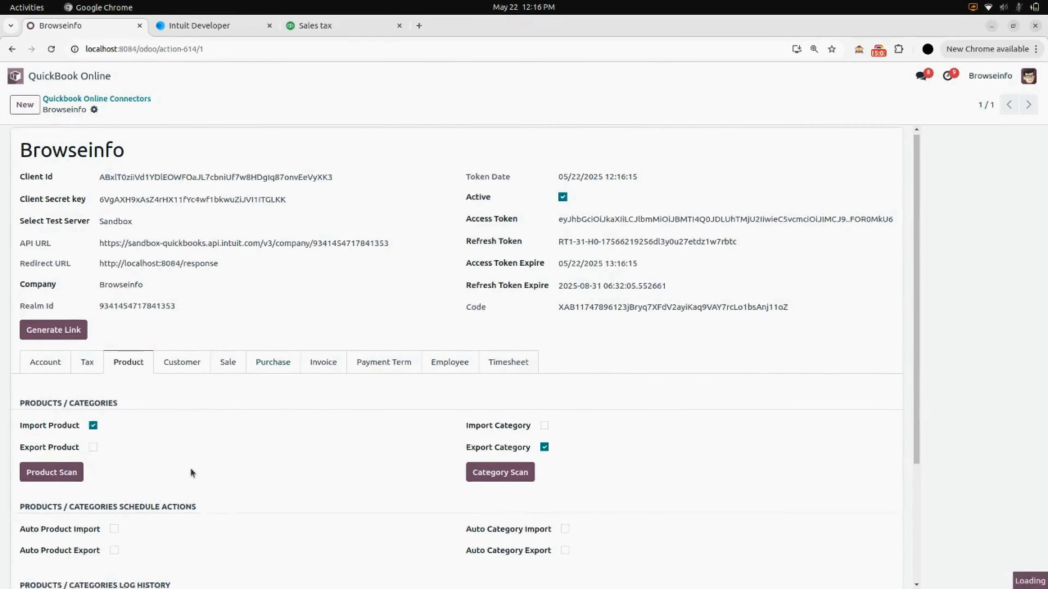
# Review the imported products from the log history, check the Concrete product's QuickBooks fields, and return to the connector record
pyautogui.scroll(-4, 190, 467)
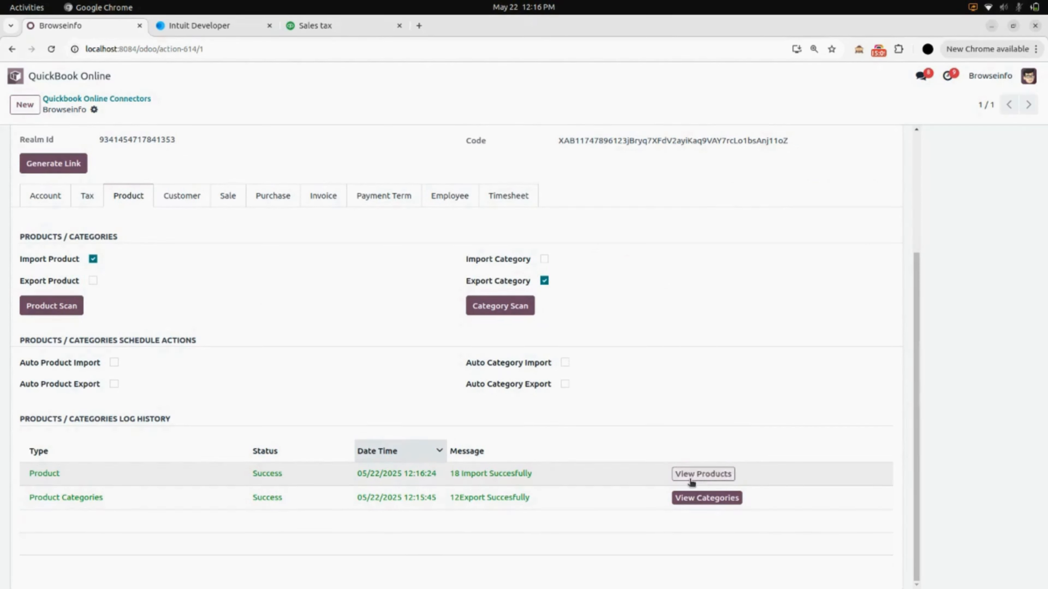
pyautogui.click(690, 478)
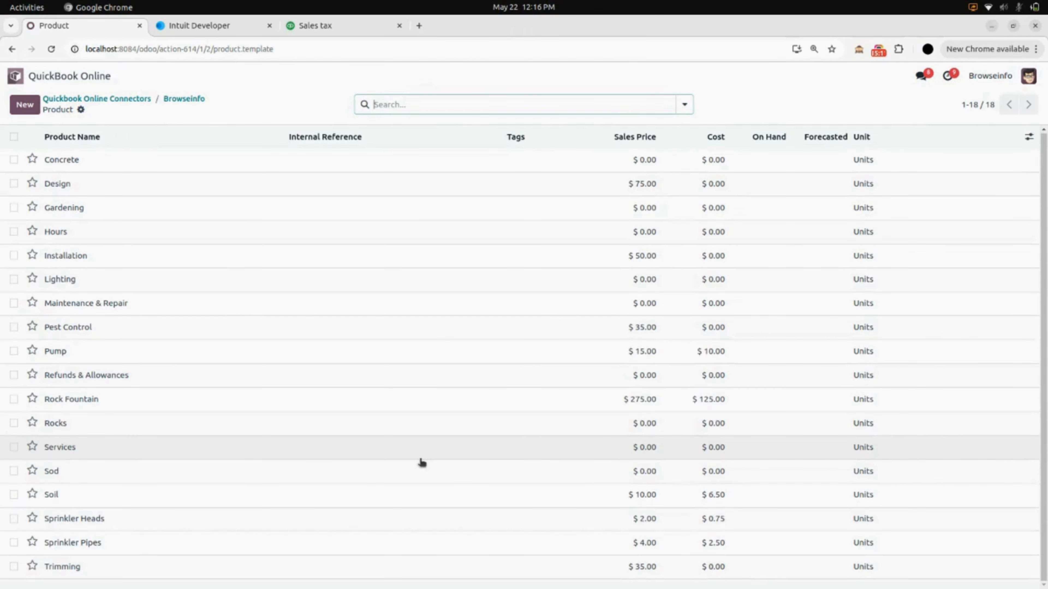
pyautogui.click(372, 166)
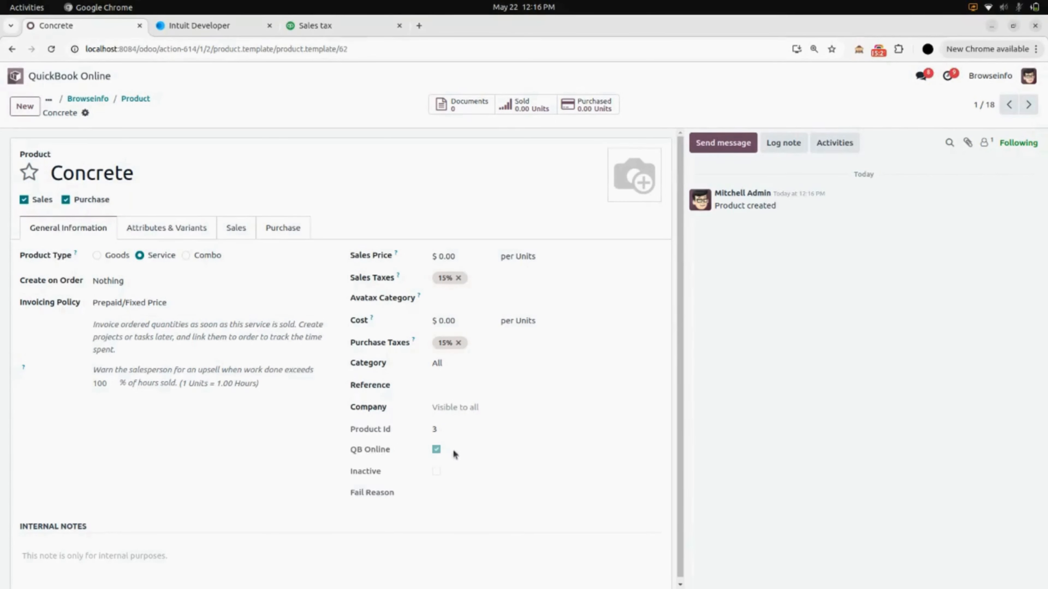
pyautogui.click(104, 100)
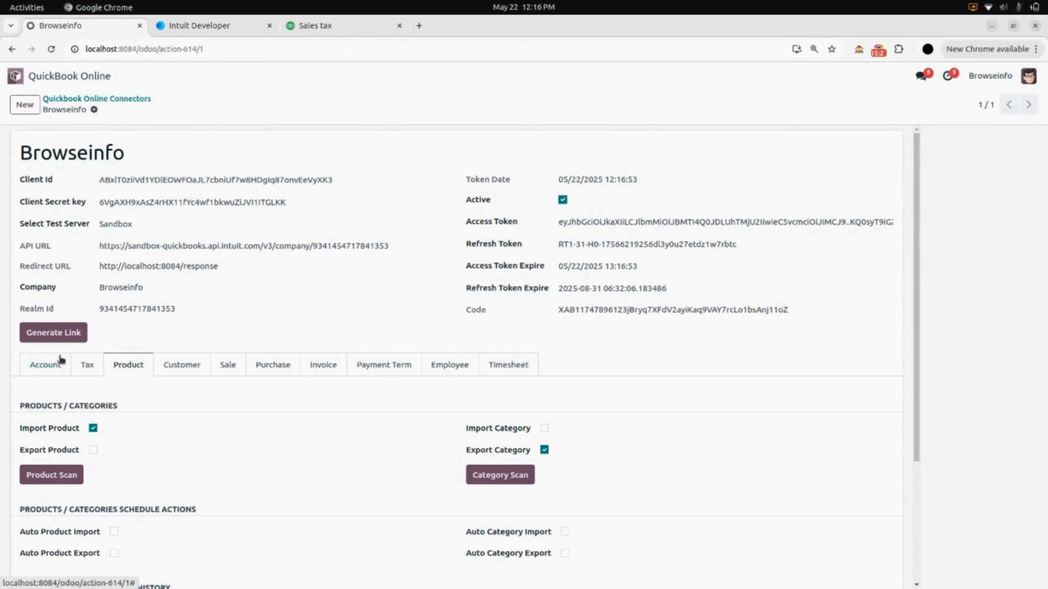
# Replace Import Product with Export Product, save the connector, and run the product scan to send Odoo products to QuickBooks
pyautogui.click(93, 428)
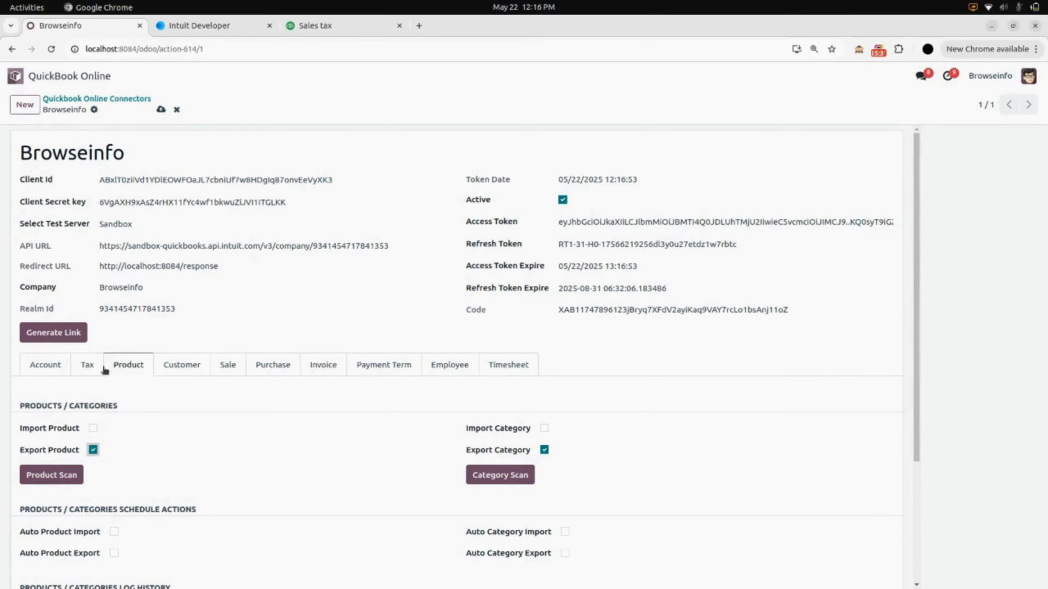
pyautogui.click(162, 110)
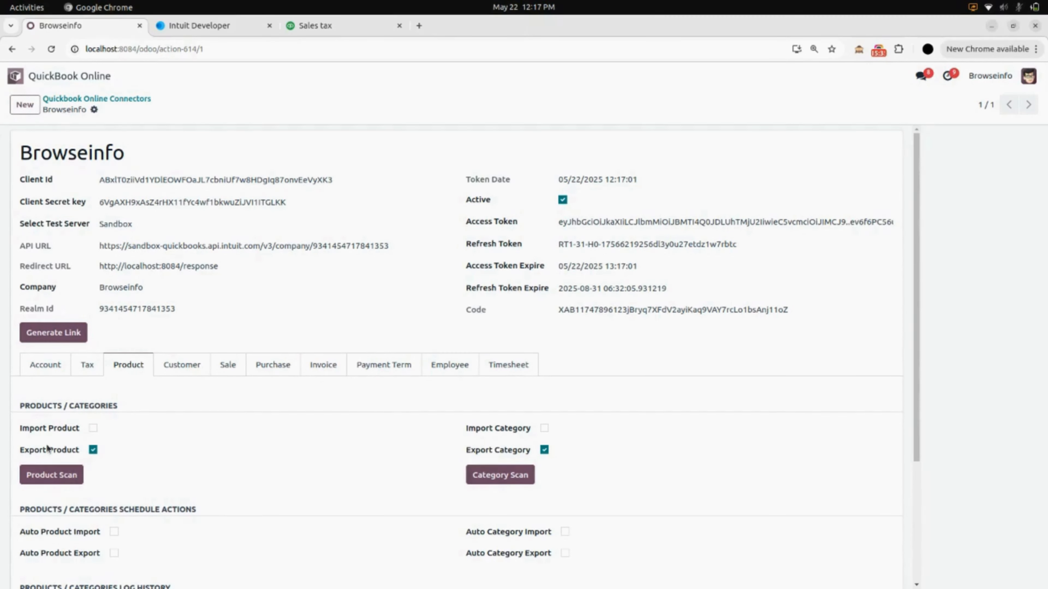
pyautogui.click(52, 477)
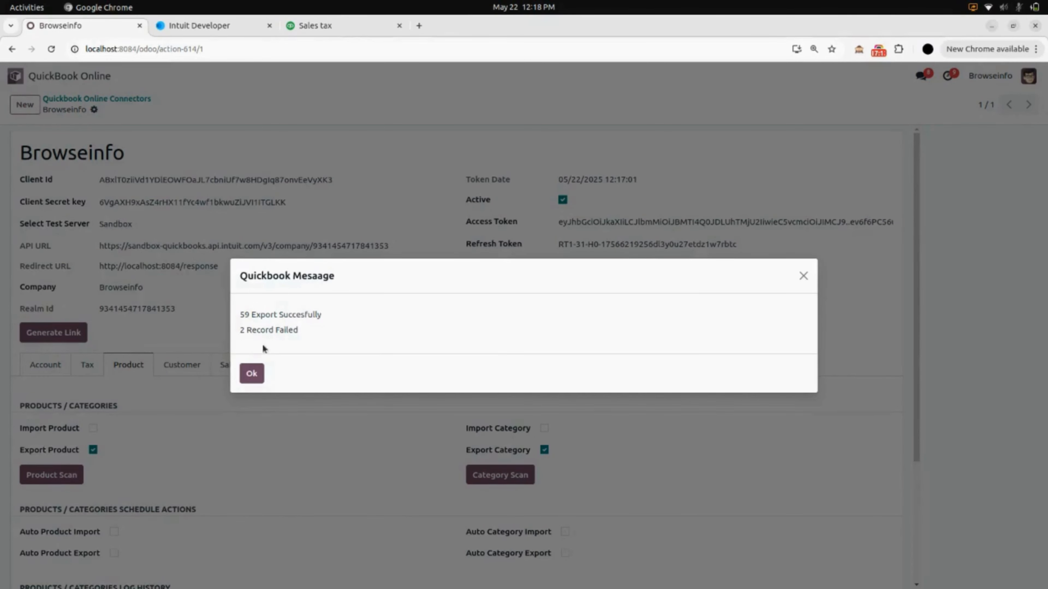
pyautogui.click(252, 374)
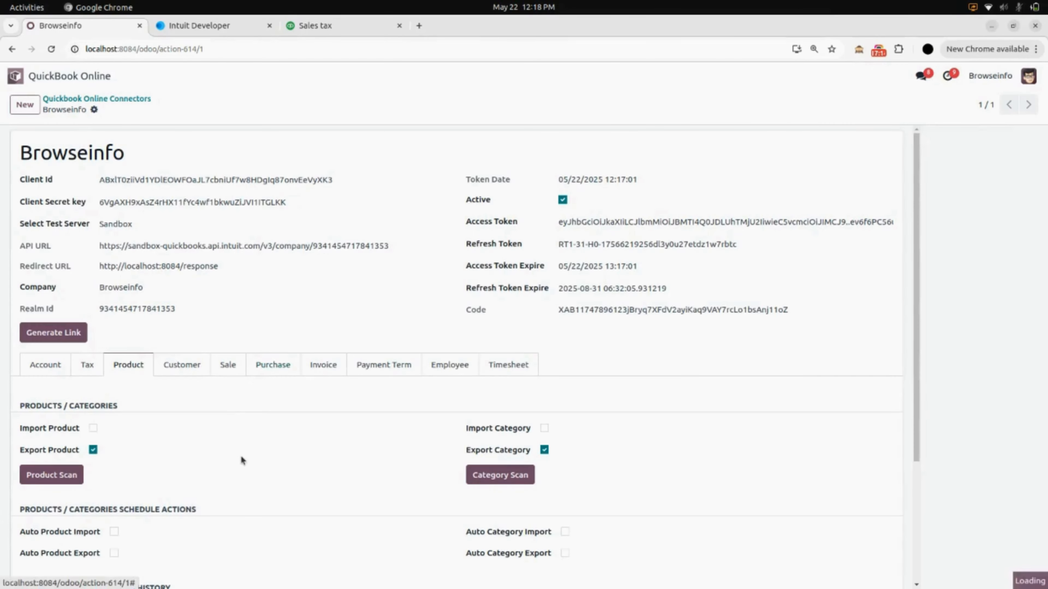
# Look through the successfully exported products from the log history, and return to the connector record
pyautogui.scroll(-4, 240, 455)
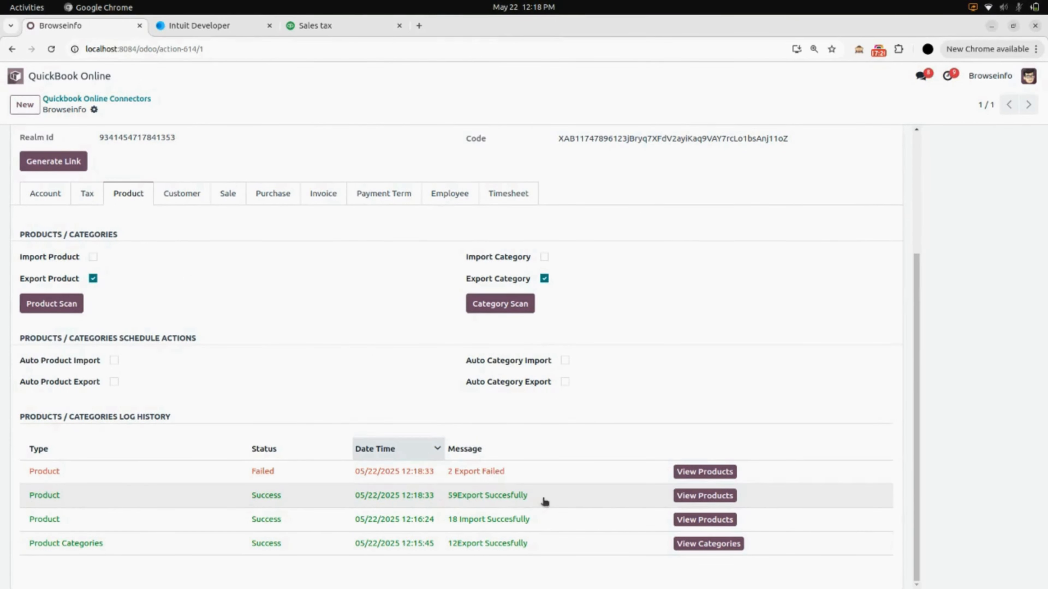
pyautogui.click(691, 496)
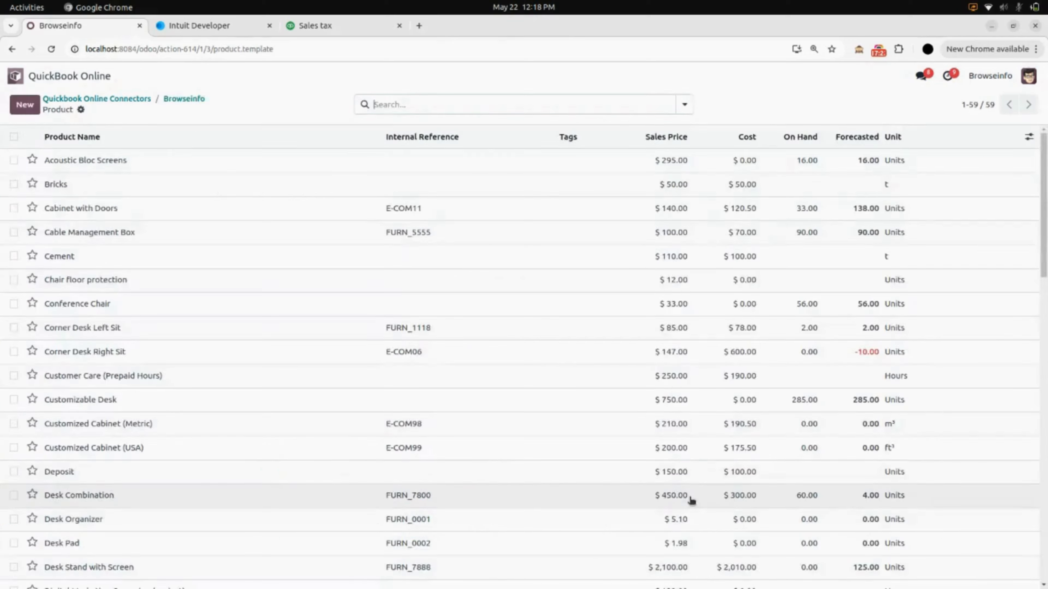
pyautogui.scroll(-15, 560, 475)
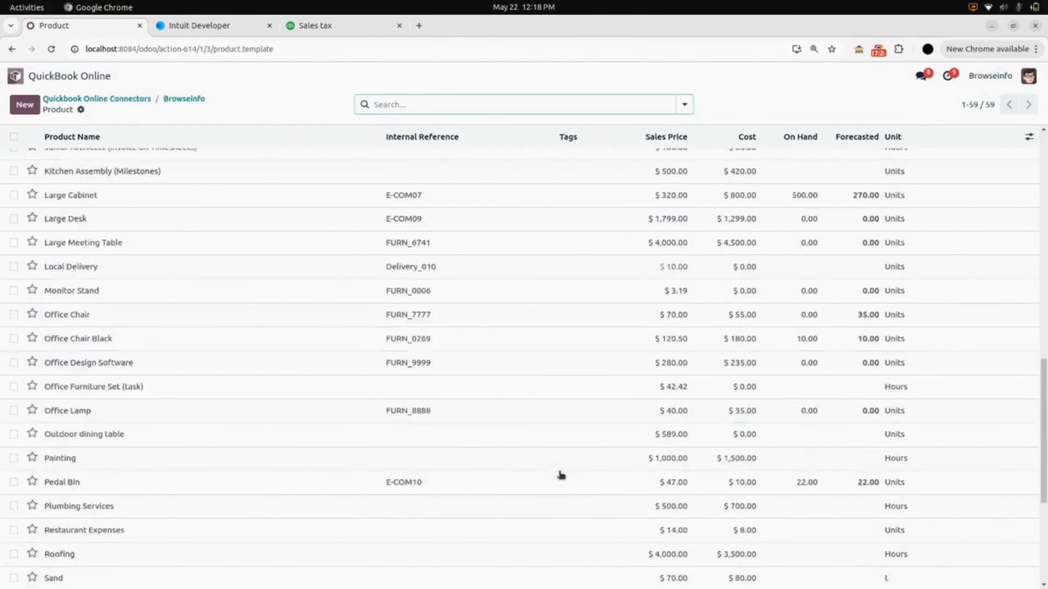
pyautogui.scroll(15, 560, 474)
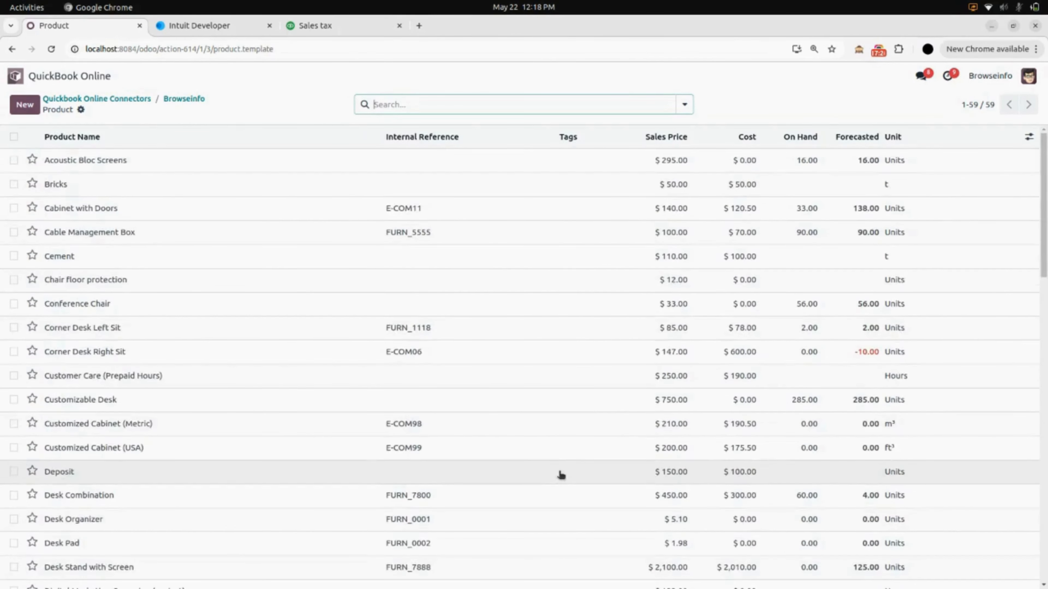
pyautogui.click(187, 101)
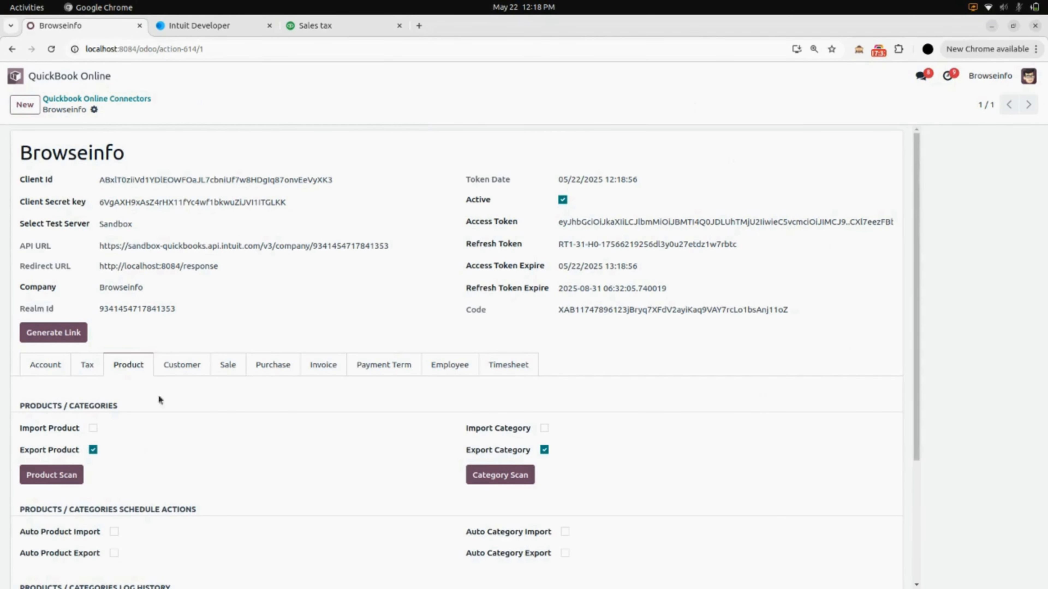
# Enable Import customer in the connector's customer settings, save it, and run the customer scan to import the QuickBooks customers
pyautogui.click(180, 366)
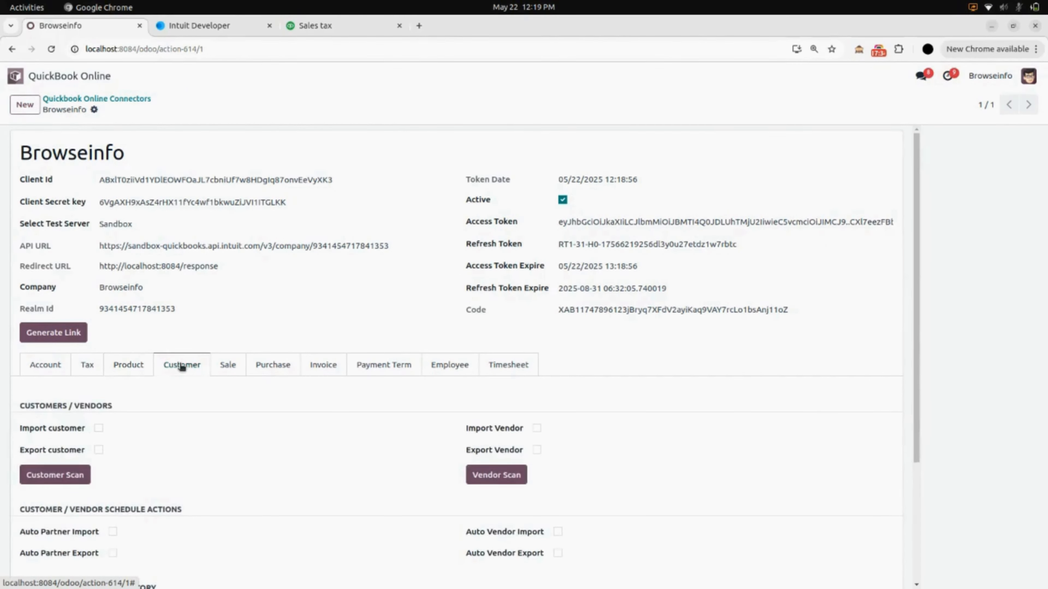
pyautogui.scroll(-3, 182, 366)
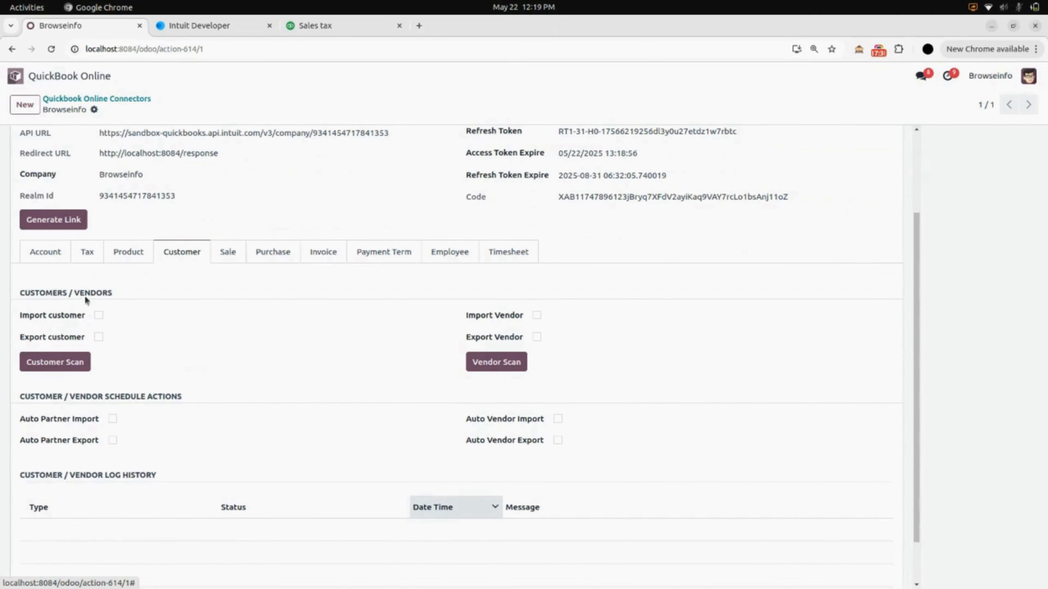
pyautogui.click(98, 316)
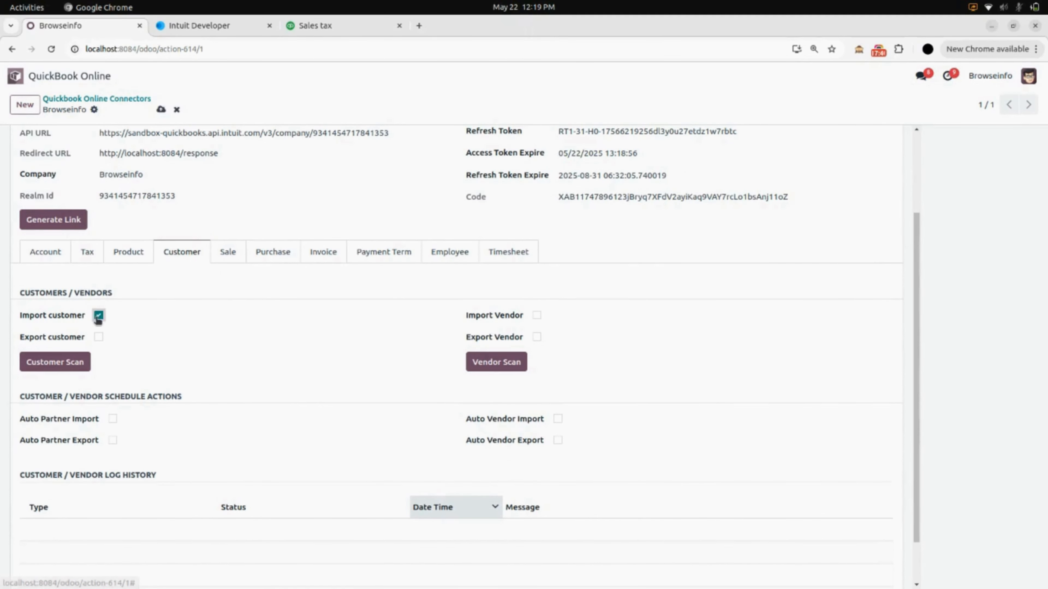
pyautogui.click(161, 110)
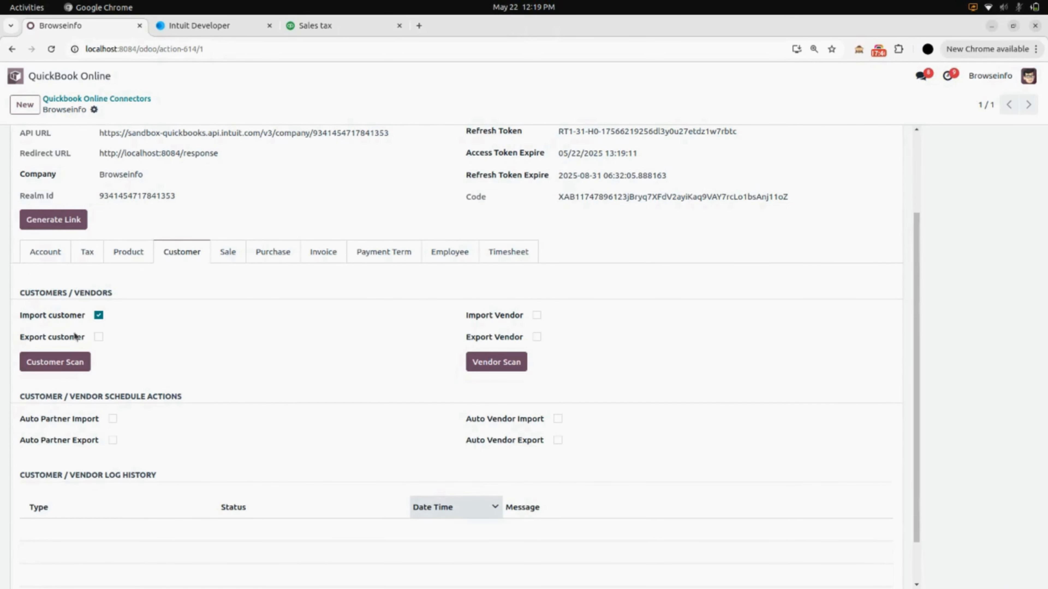
pyautogui.click(58, 362)
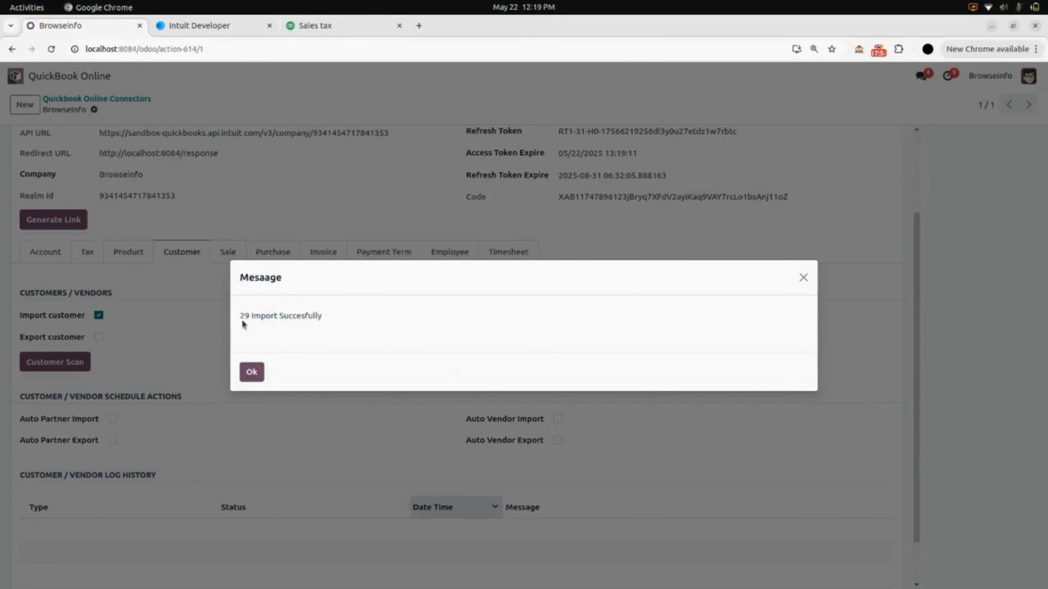
pyautogui.click(251, 371)
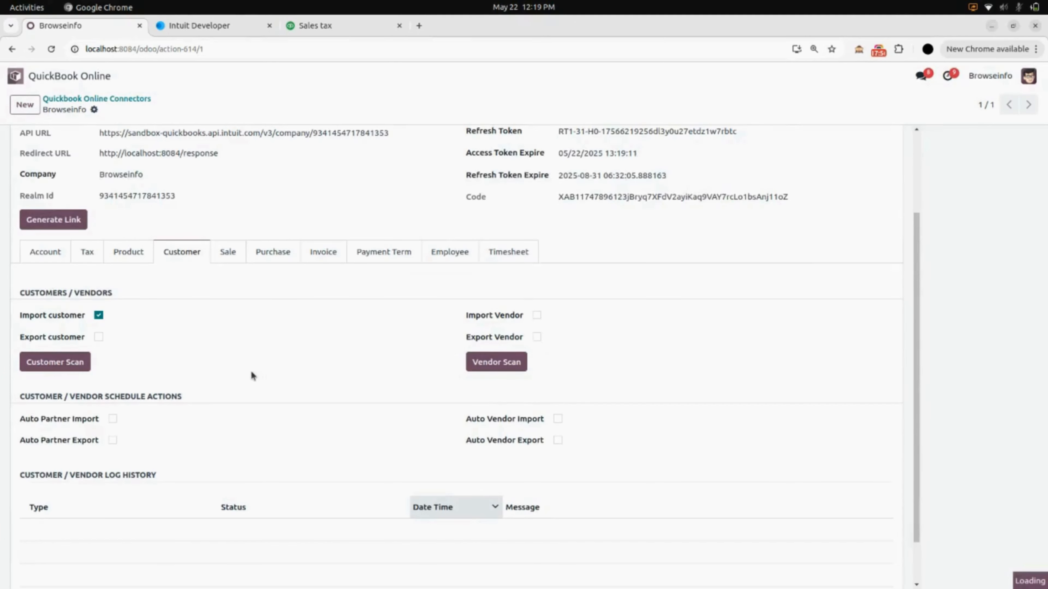
# Look through the imported customers from the customer/vendor log history, and return to the connector record
pyautogui.scroll(-1, 251, 369)
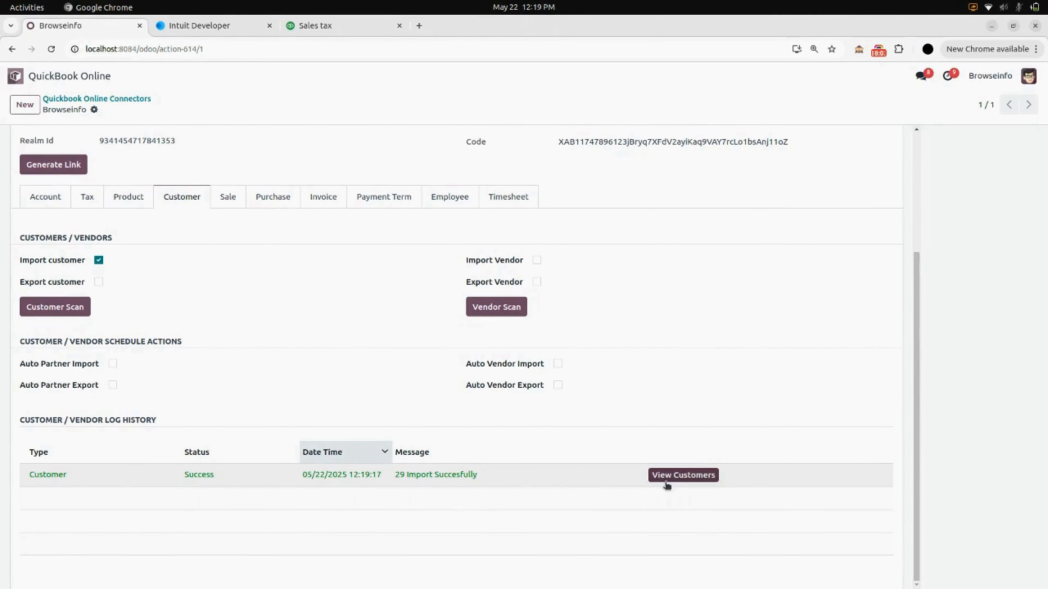
pyautogui.click(683, 475)
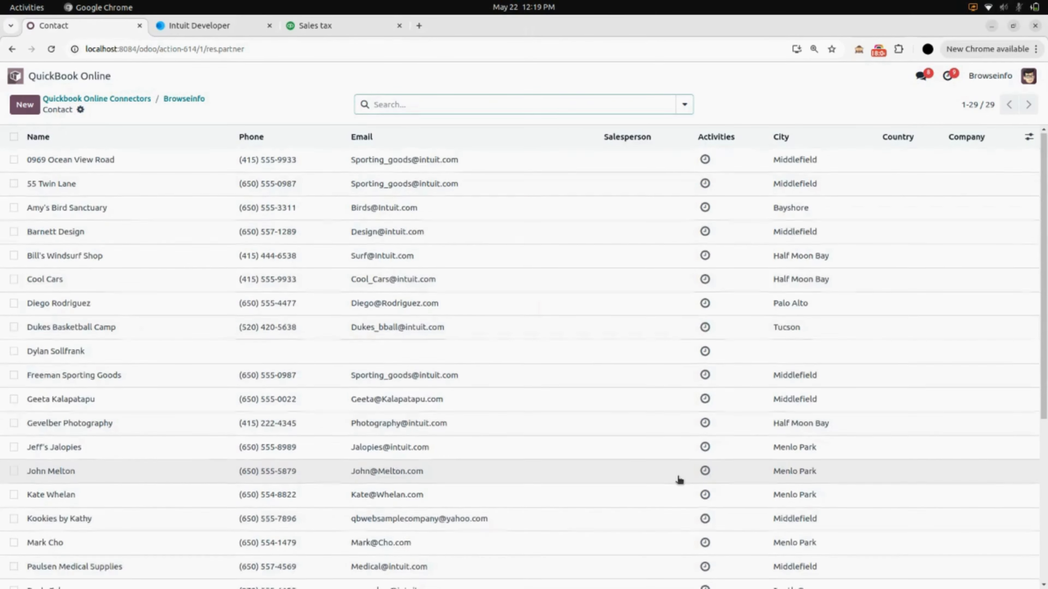
pyautogui.scroll(-5, 680, 479)
pyautogui.scroll(5, 679, 479)
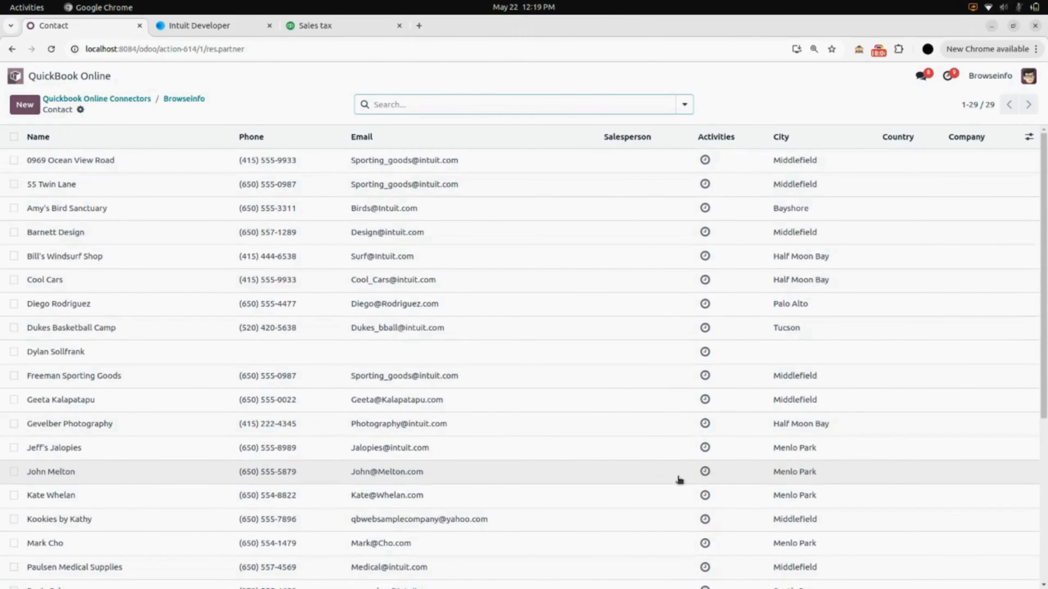
pyautogui.click(186, 100)
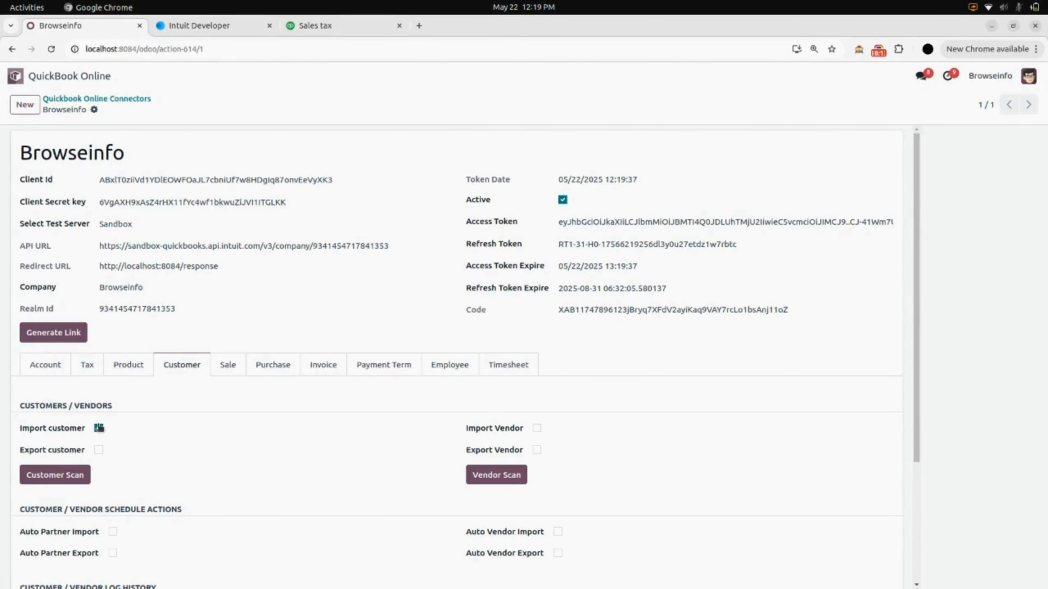
# Replace Import customer with Export customer, save the connector, and run the customer scan to send Odoo customers to QuickBooks
pyautogui.click(99, 450)
pyautogui.click(161, 110)
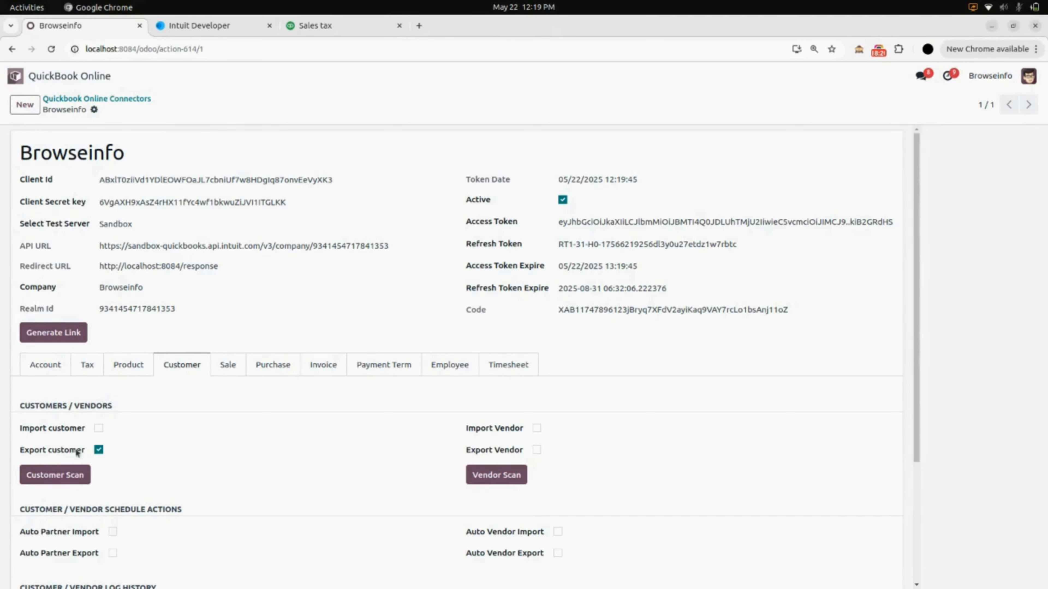
pyautogui.click(50, 472)
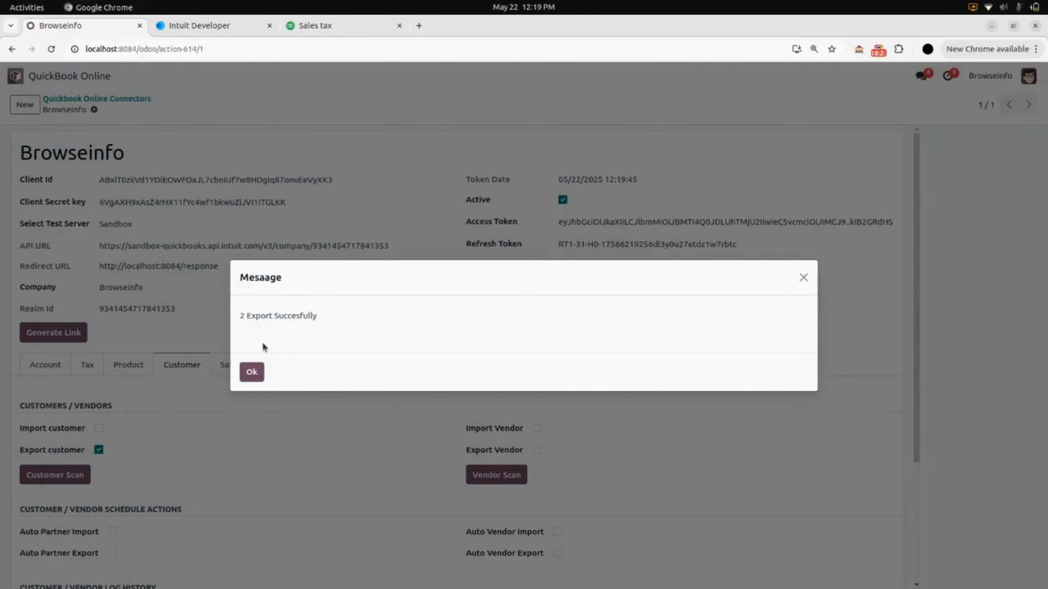
pyautogui.click(251, 372)
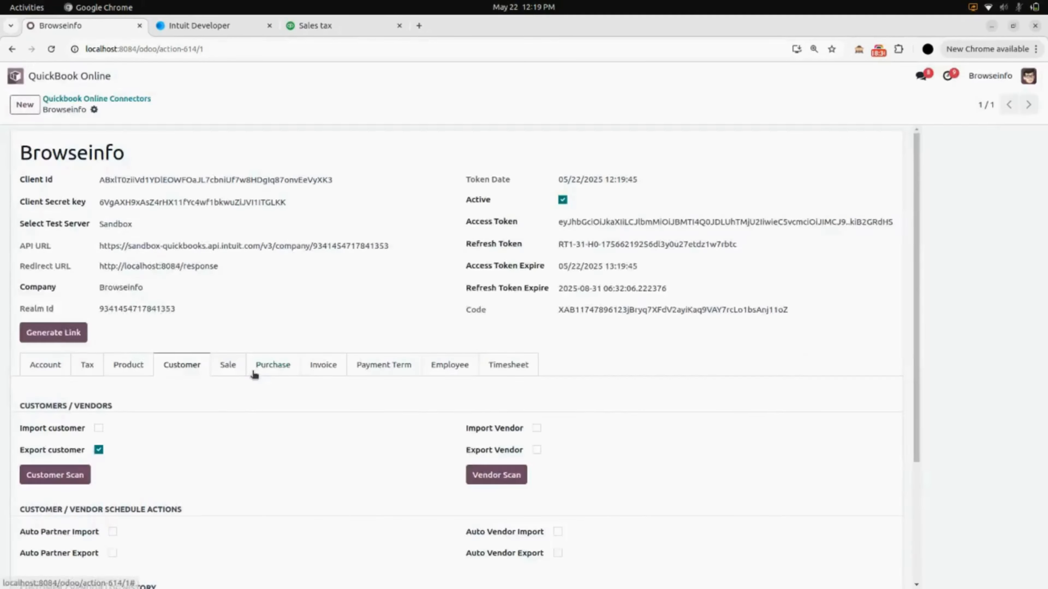
# Check the exported customers from the newest customer log entry, and return to the connector record
pyautogui.scroll(-4, 251, 437)
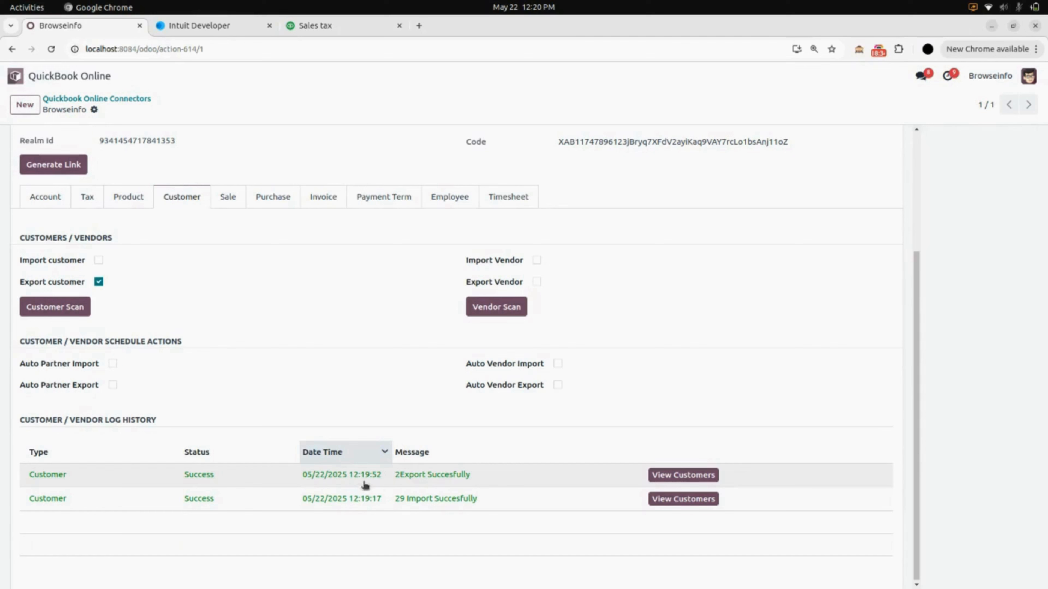
pyautogui.click(669, 478)
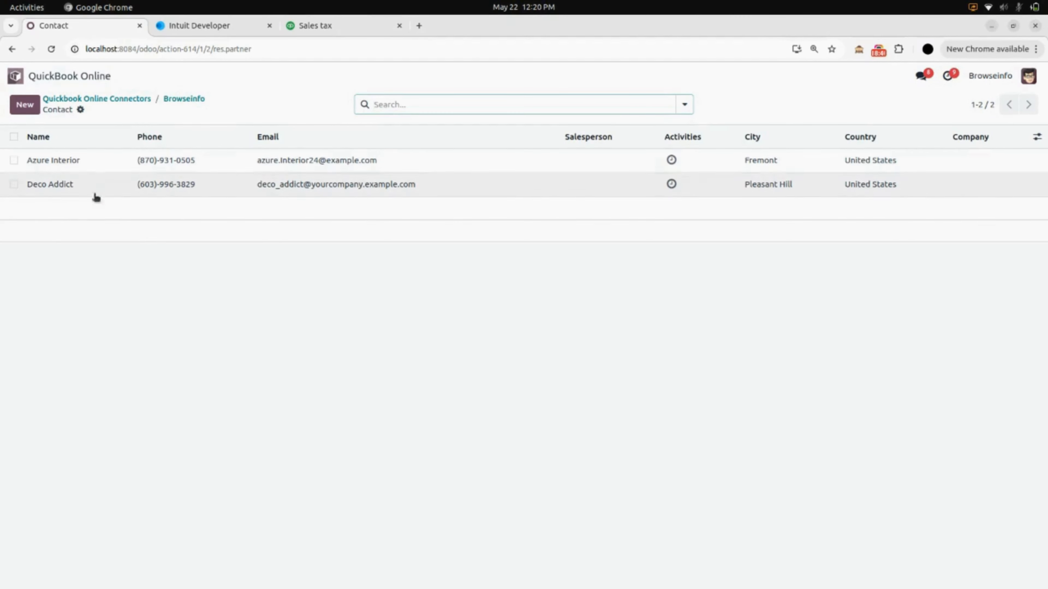
pyautogui.click(186, 100)
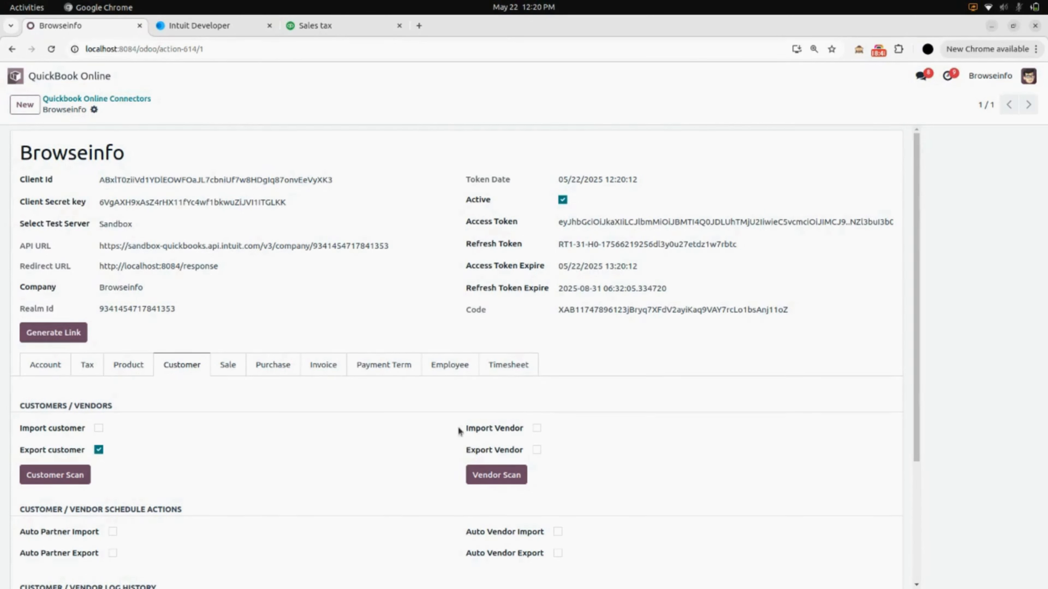
# Enable Import Vendor, save the connector, and run the vendor scan to import the QuickBooks vendors
pyautogui.click(536, 429)
pyautogui.click(161, 110)
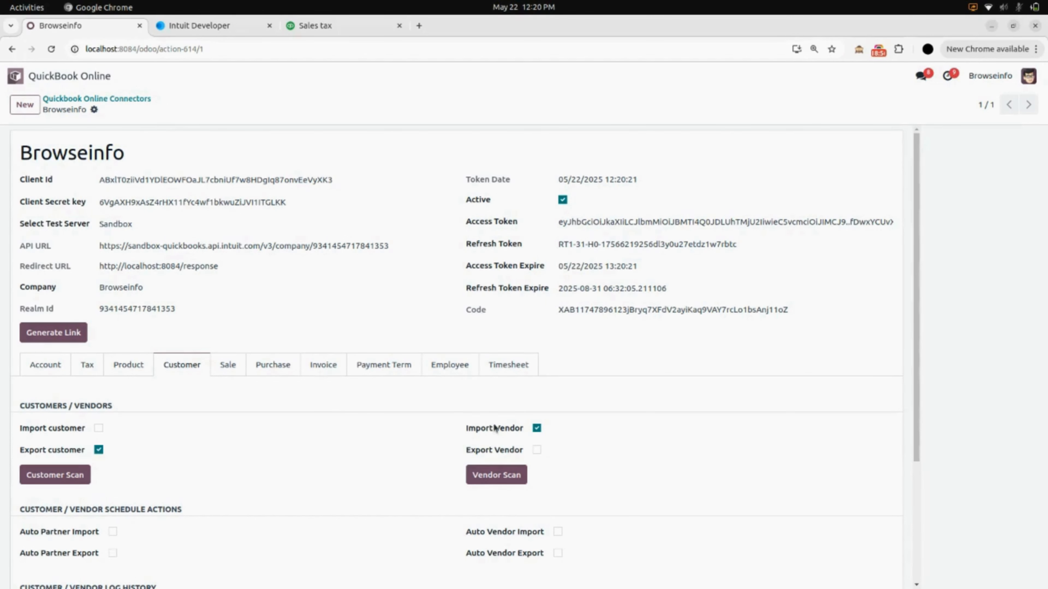
pyautogui.click(496, 477)
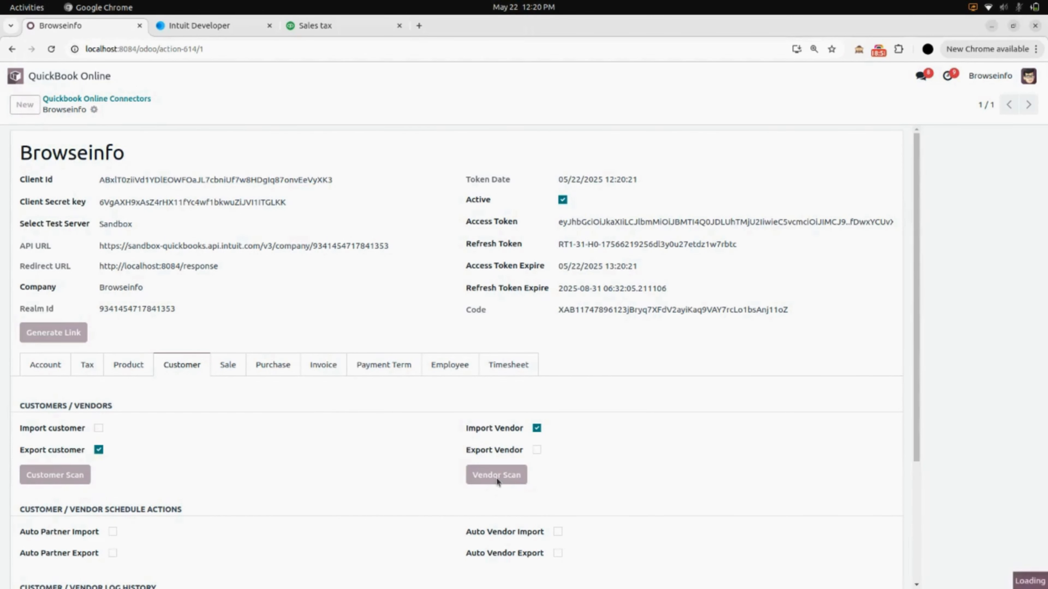
# Look through the imported vendors from the customer/vendor log history, and return to the connector record
pyautogui.scroll(-4, 497, 479)
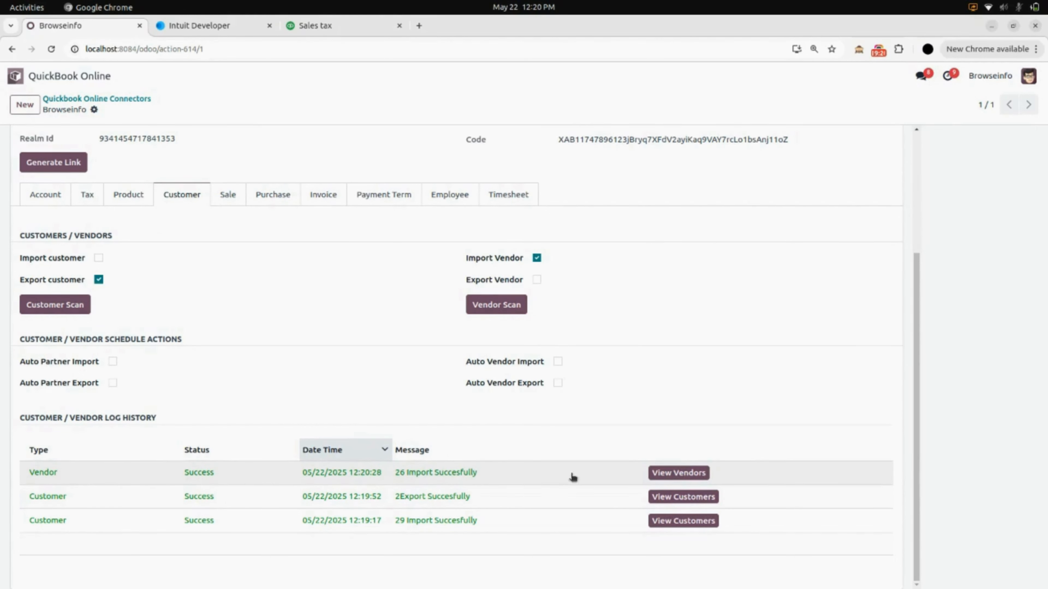
pyautogui.click(678, 474)
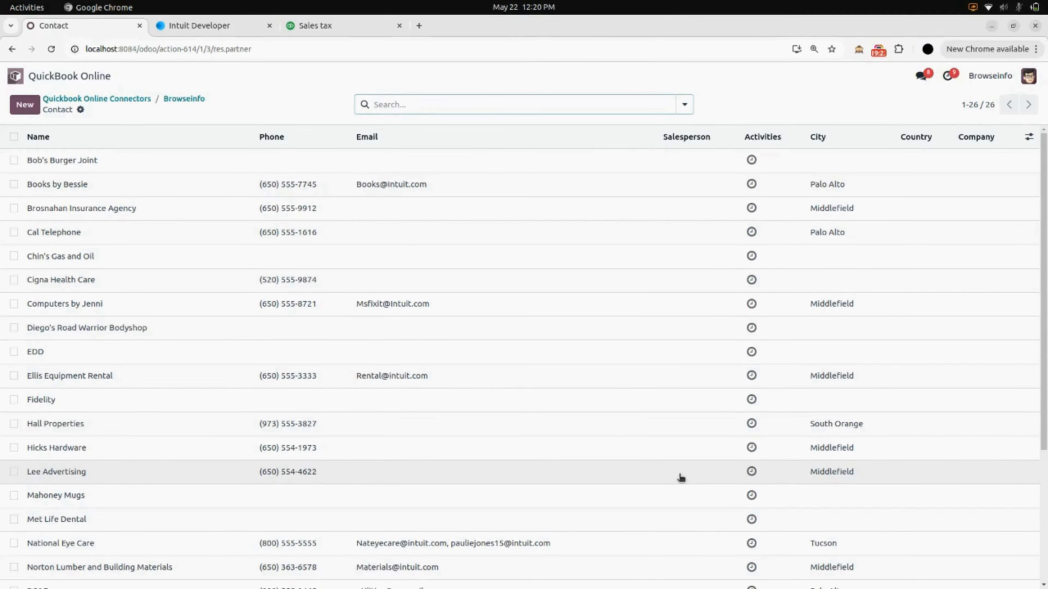
pyautogui.scroll(-5, 681, 477)
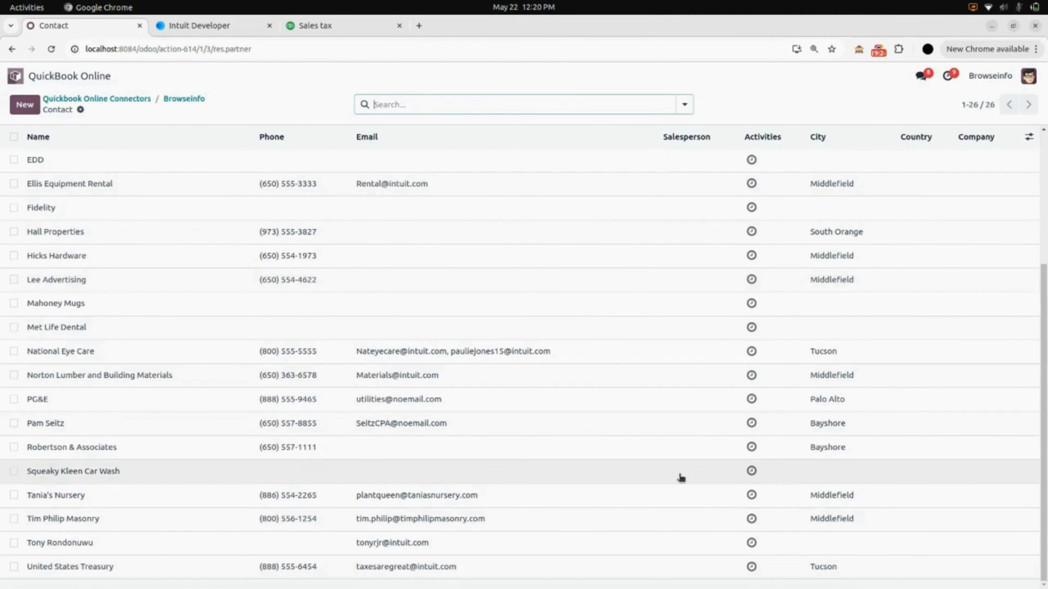
pyautogui.scroll(5, 680, 478)
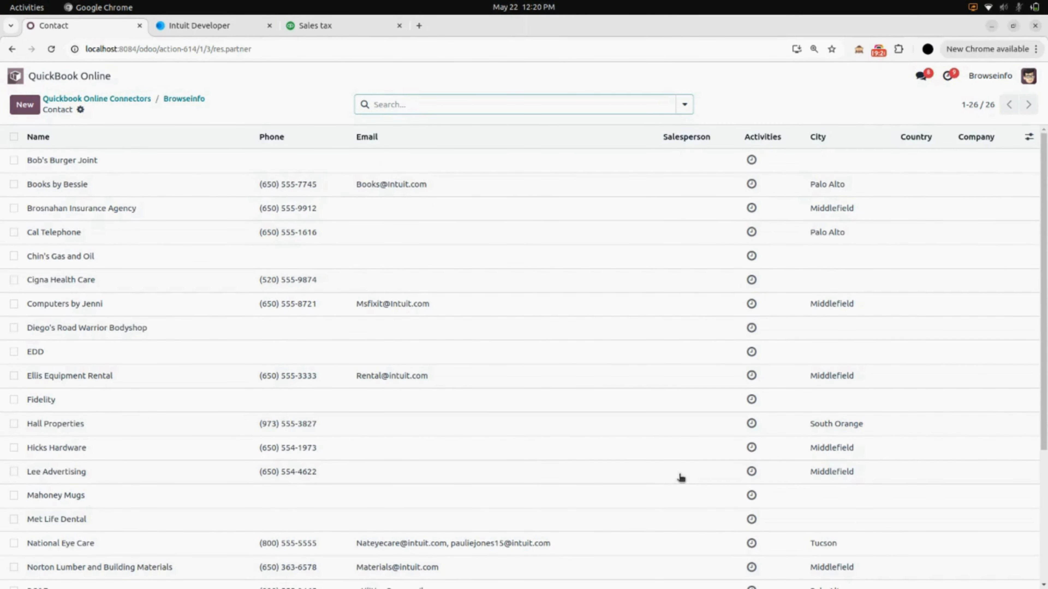
pyautogui.click(200, 99)
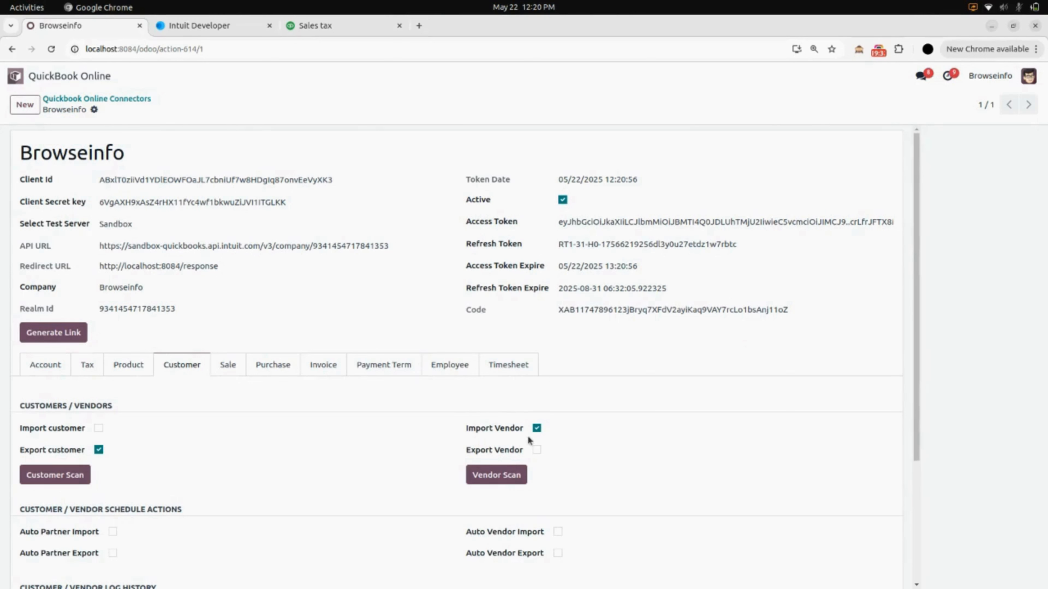
# Replace Import Vendor with Export Vendor, save the connector, run the vendor scan, and check its entry in the log history
pyautogui.click(537, 450)
pyautogui.click(537, 450)
pyautogui.click(536, 450)
pyautogui.click(536, 428)
pyautogui.click(161, 110)
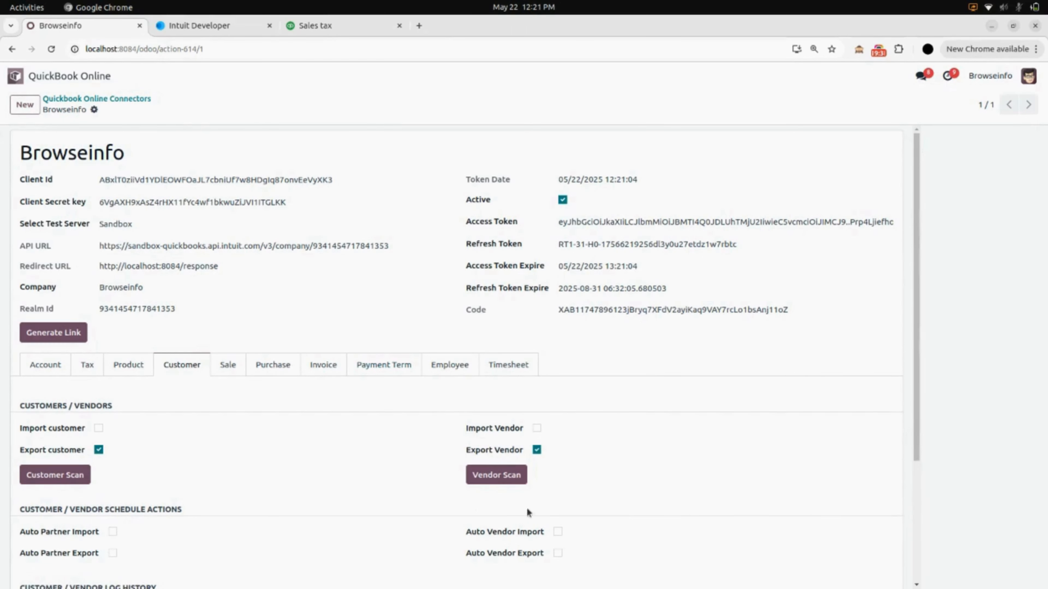
pyautogui.click(472, 474)
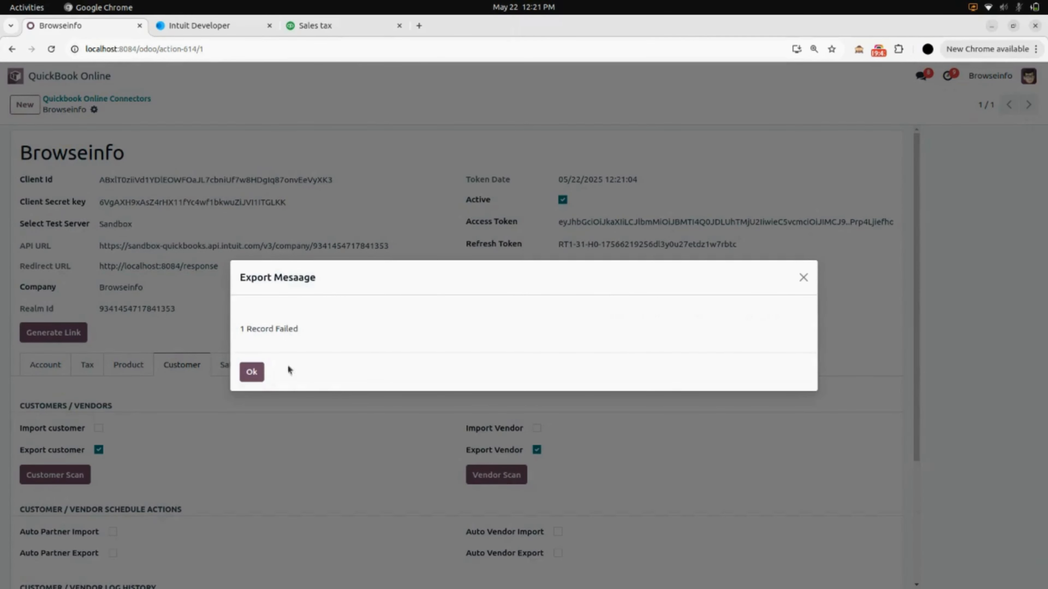
pyautogui.click(251, 372)
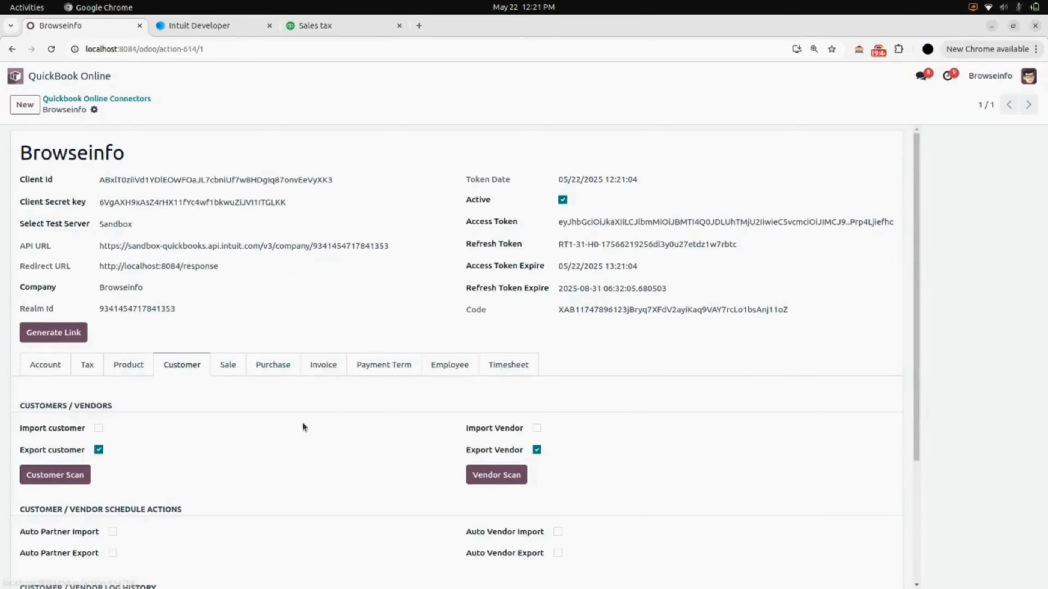
pyautogui.scroll(-4, 302, 422)
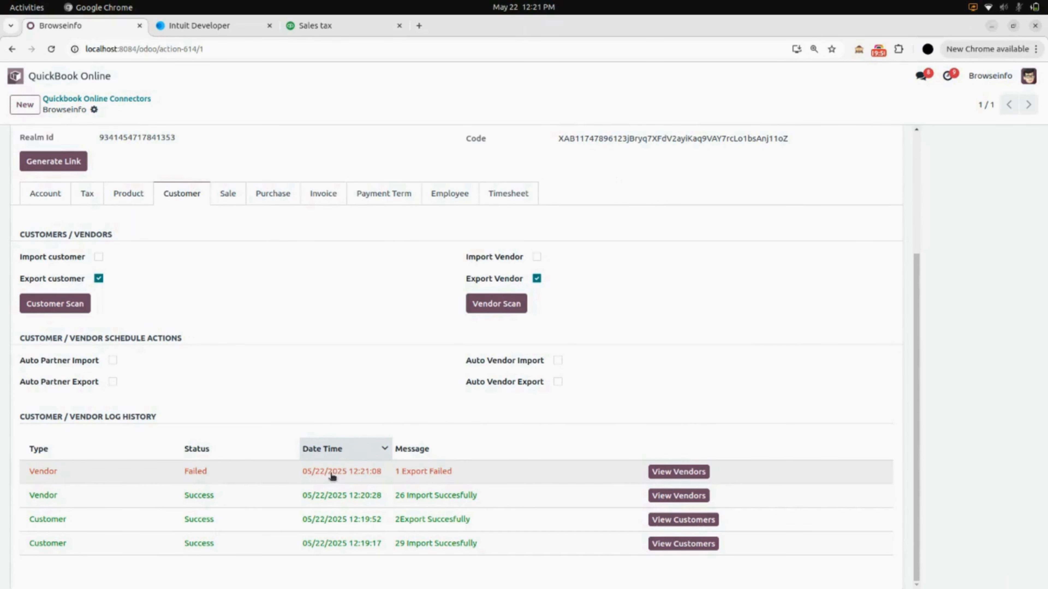
# Enable Import Quotation in the connector's sale settings, save it, and run the quotation scan to import the QuickBooks quotations
pyautogui.click(231, 200)
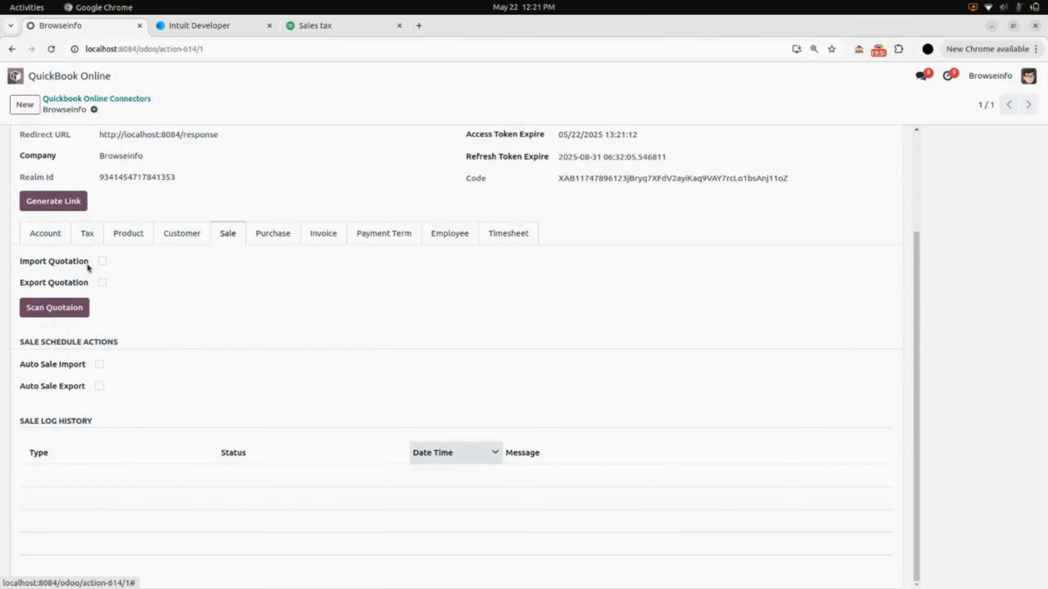
pyautogui.click(103, 261)
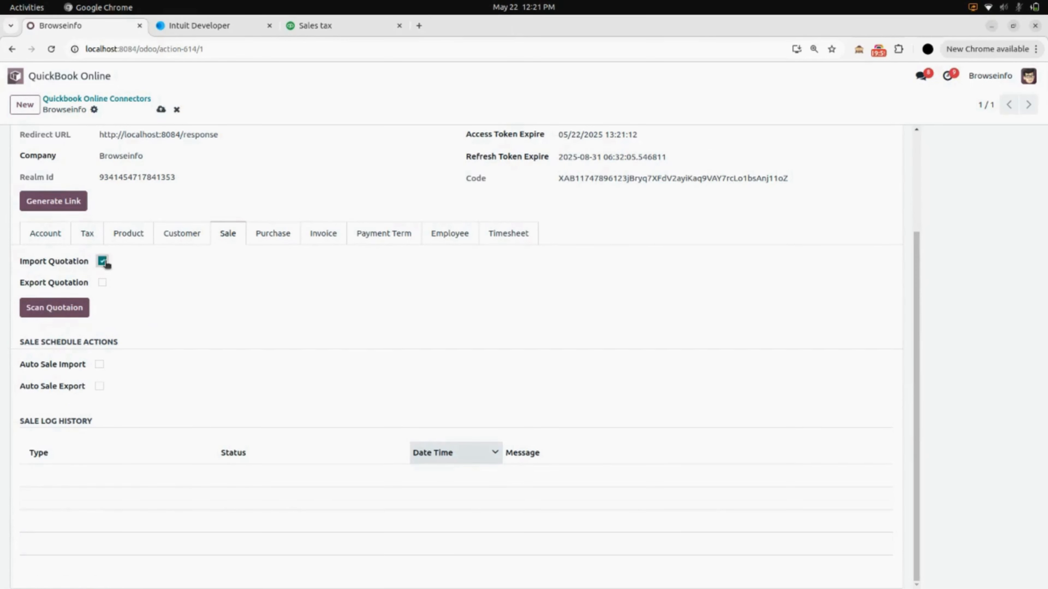
pyautogui.click(160, 109)
pyautogui.click(69, 310)
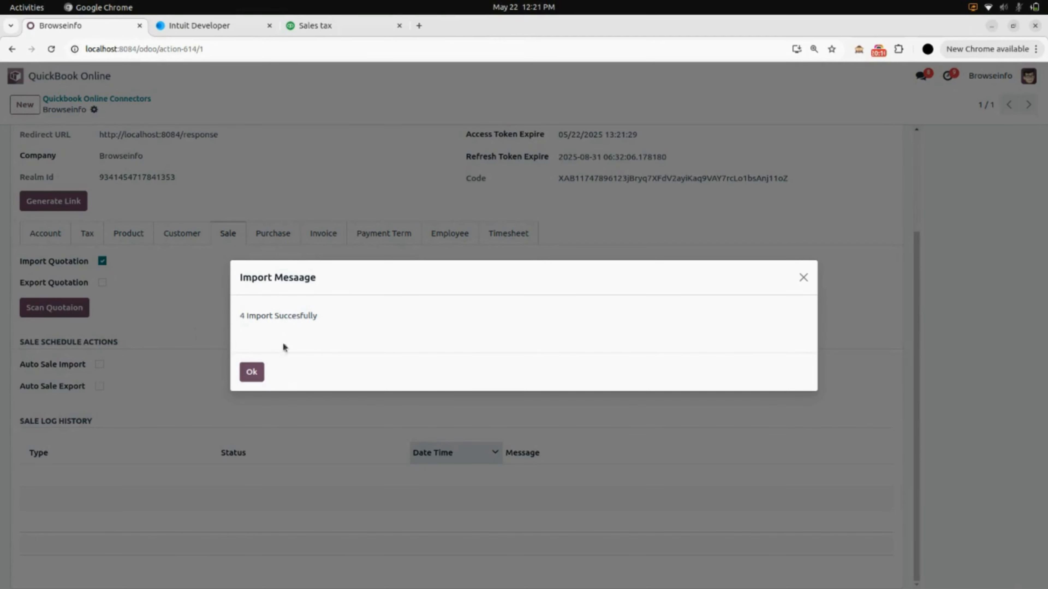
pyautogui.click(253, 372)
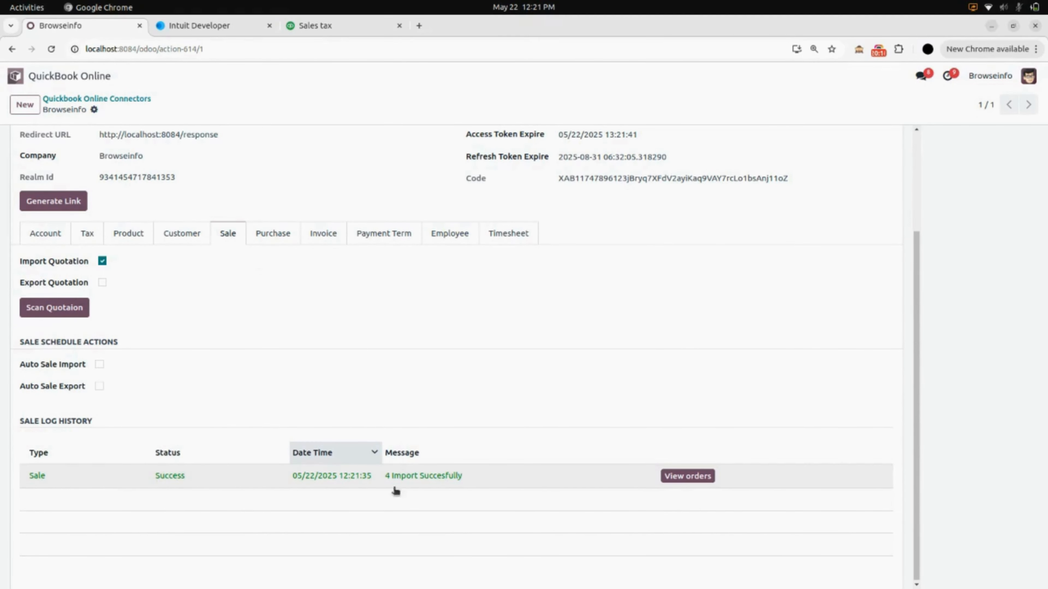
# View the imported sale orders from the sale log history, and return to the connector record
pyautogui.click(686, 476)
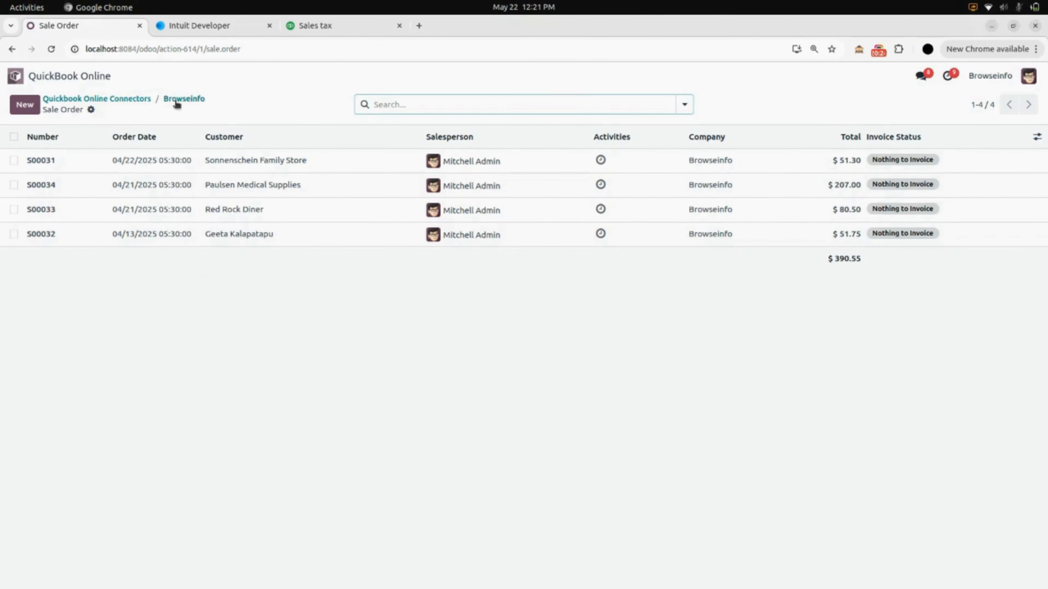
pyautogui.click(181, 102)
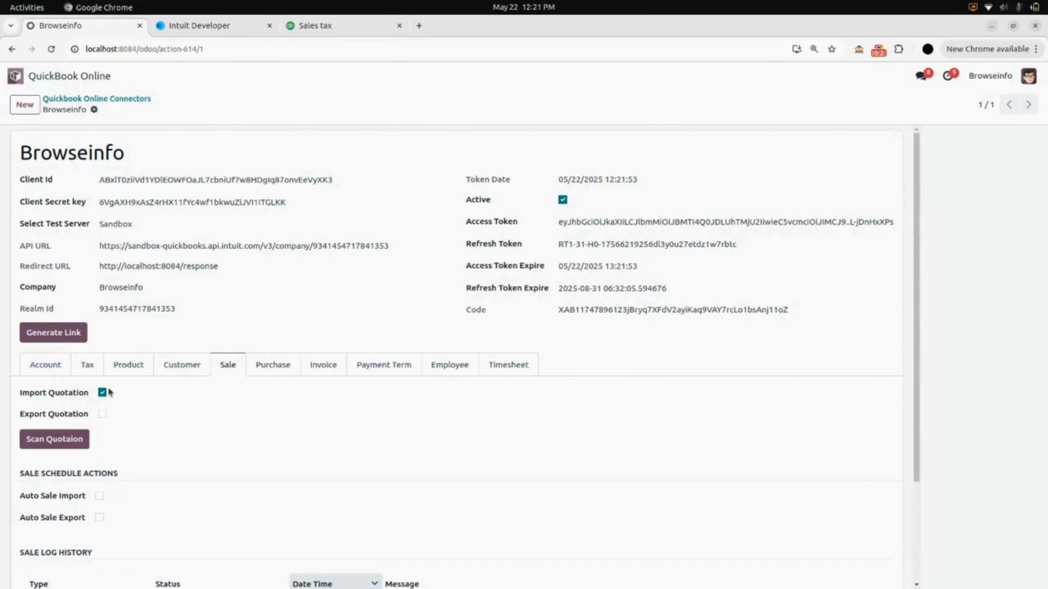
# Replace Import Quotation with Export Quotation, save the connector, and run the quotation scan to send Odoo orders to QuickBooks
pyautogui.click(102, 392)
pyautogui.click(102, 414)
pyautogui.click(161, 110)
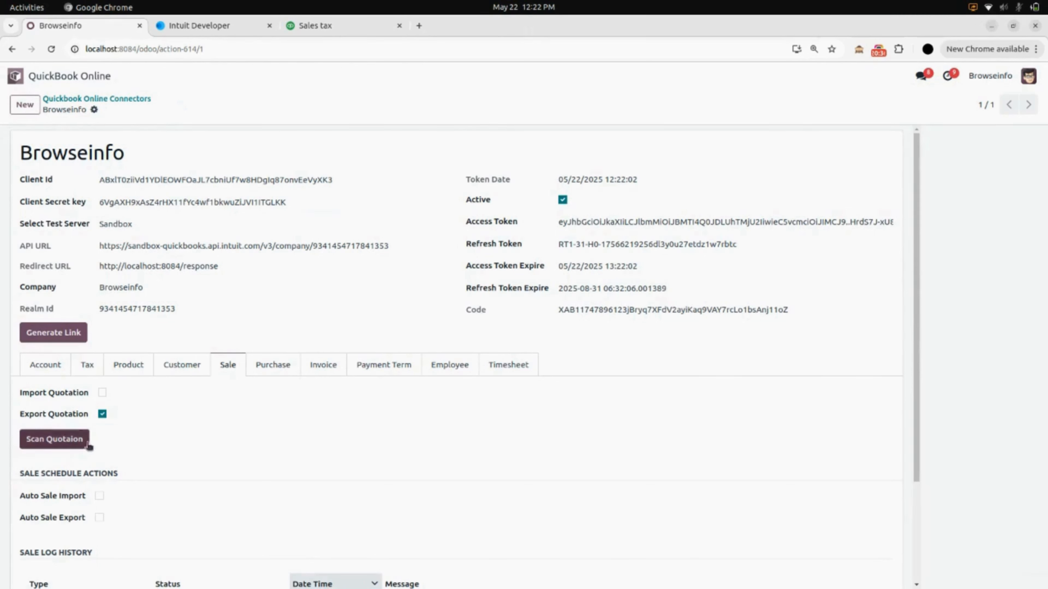
pyautogui.click(71, 439)
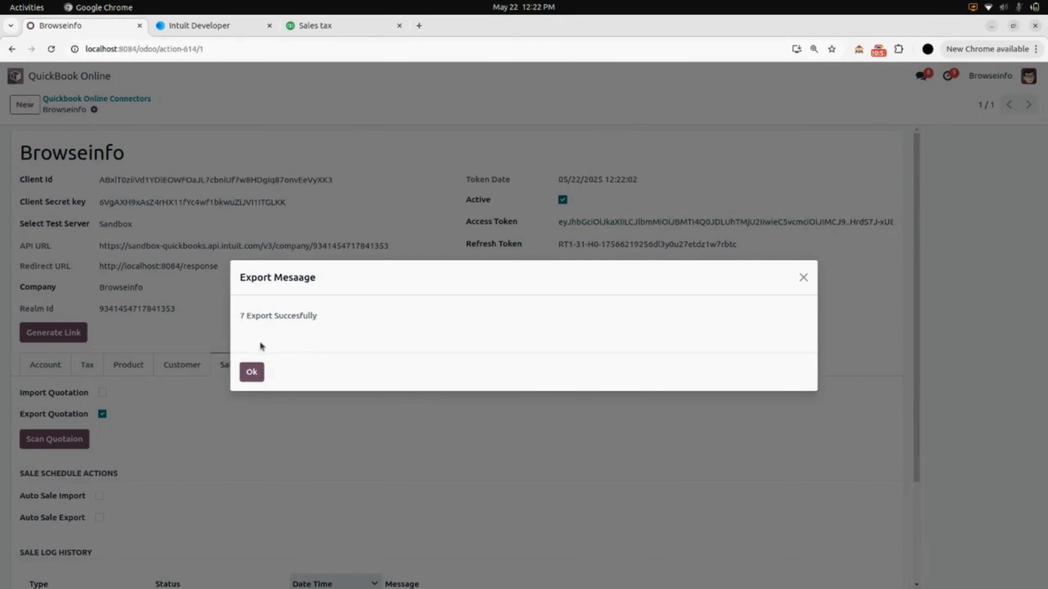
pyautogui.click(251, 371)
# Check the exported sale orders from the newest sale log entry, and return to the connector record
pyautogui.scroll(-3, 252, 377)
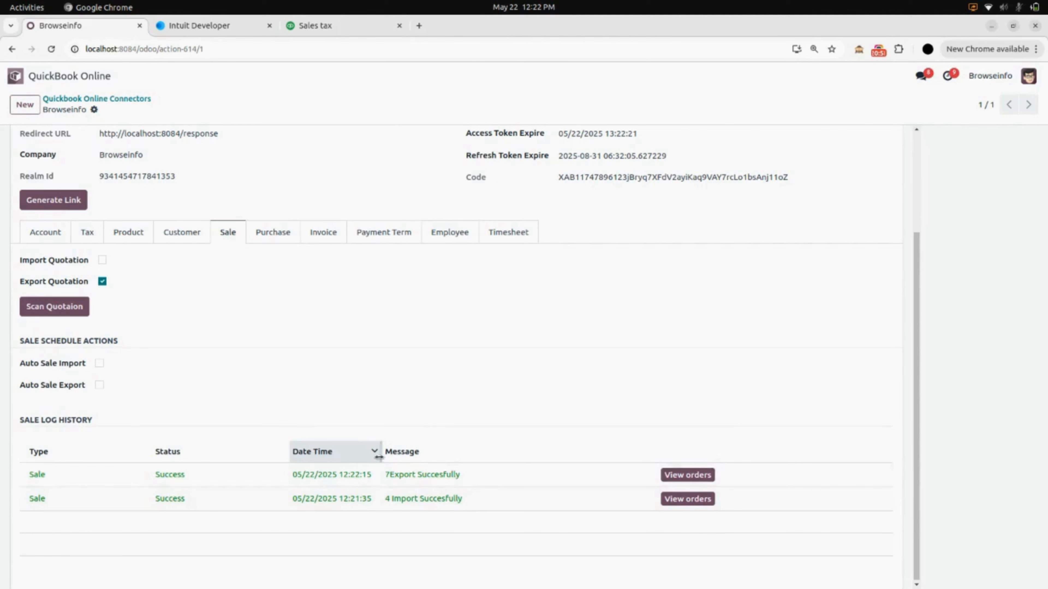
pyautogui.click(697, 475)
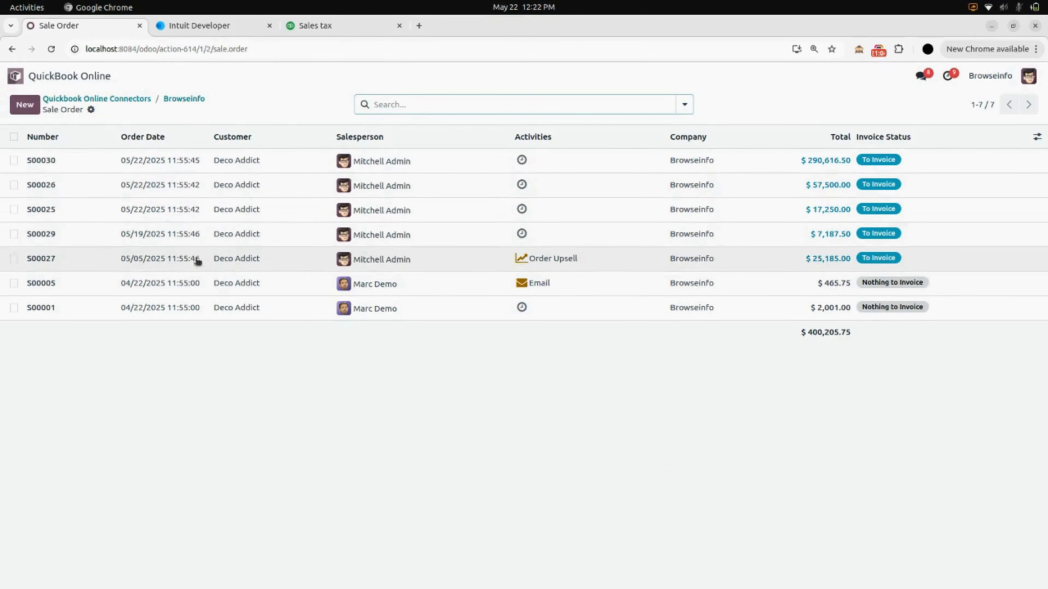
pyautogui.click(202, 98)
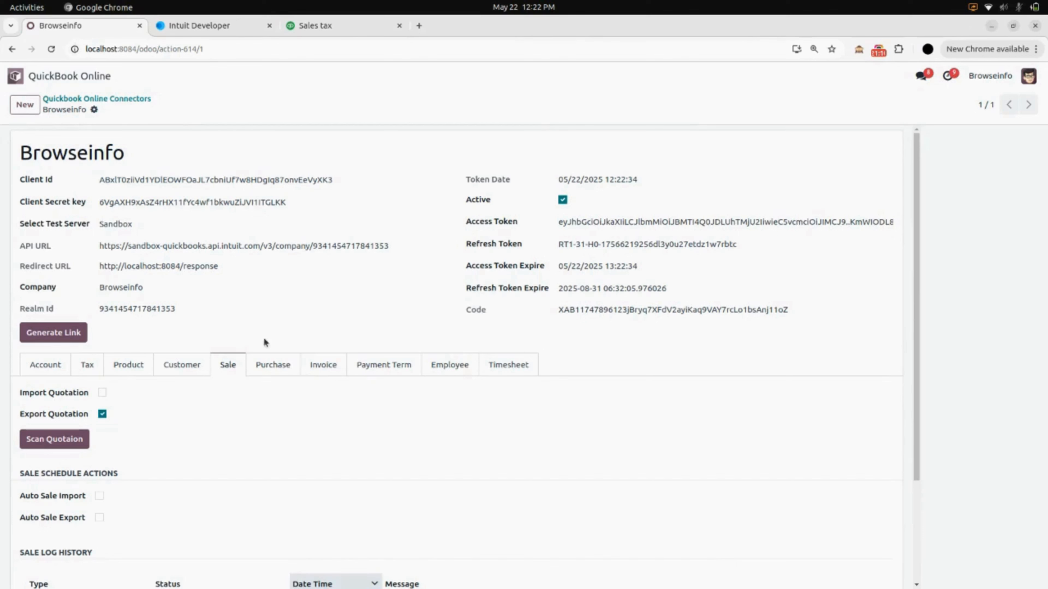
# Enable Import Purchase Order in the connector's purchase settings, save it, and run the purchase scan to import the QuickBooks purchase orders
pyautogui.click(273, 366)
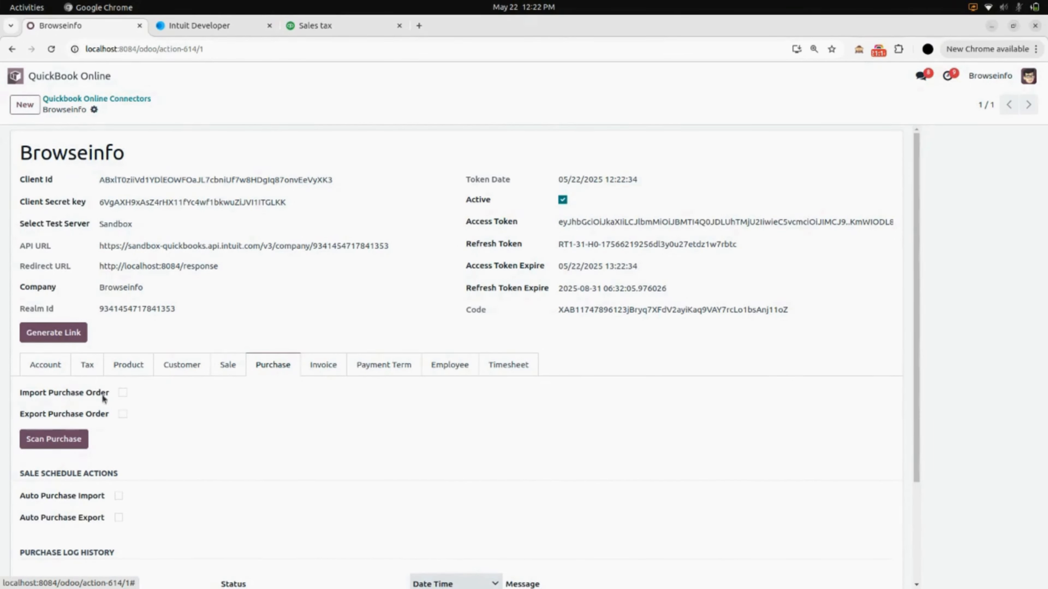
pyautogui.click(122, 393)
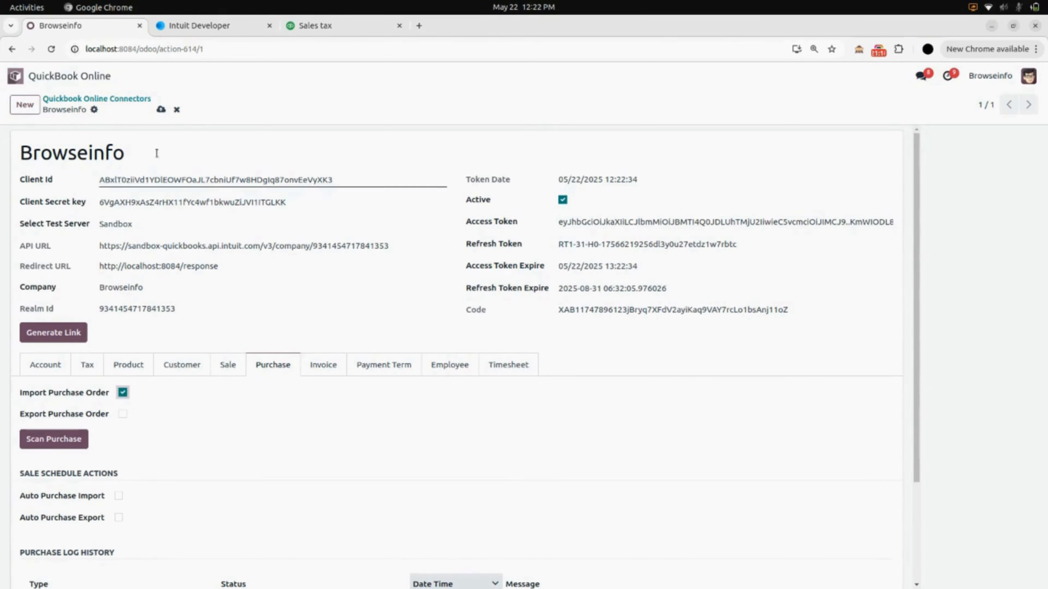
pyautogui.click(161, 110)
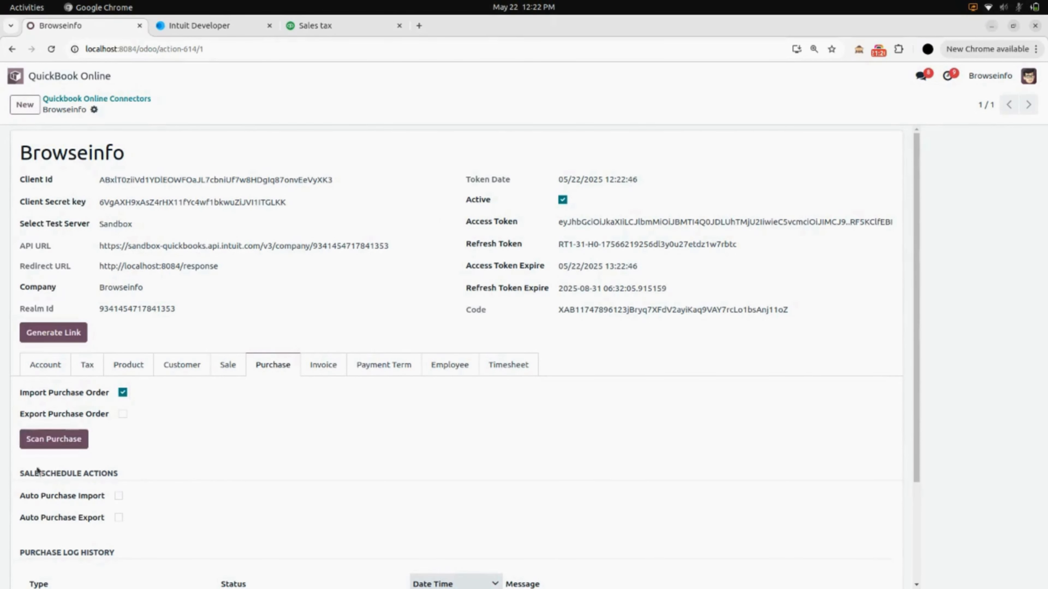
pyautogui.click(54, 440)
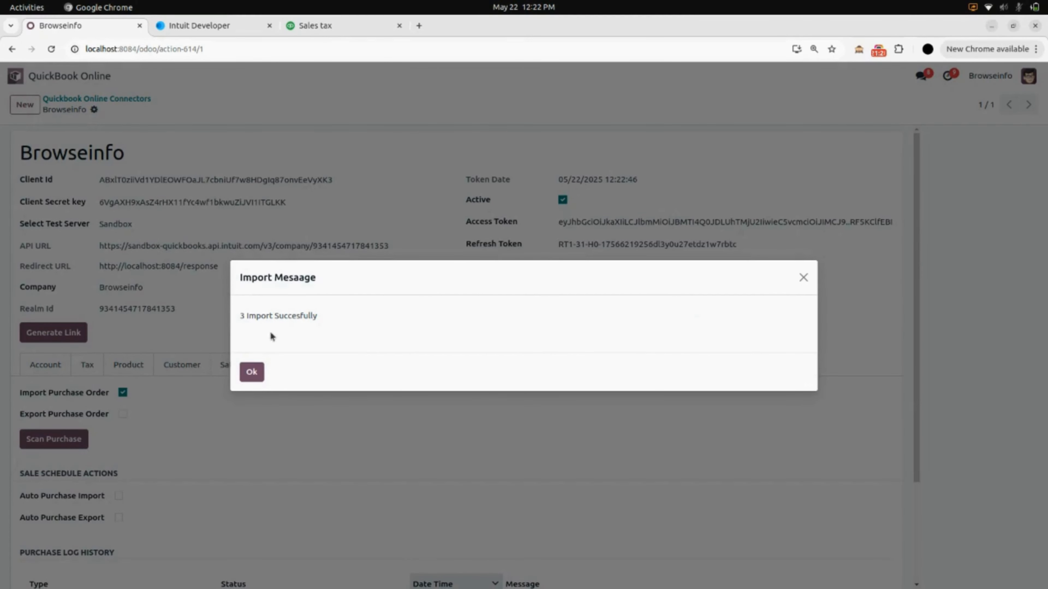
pyautogui.click(250, 370)
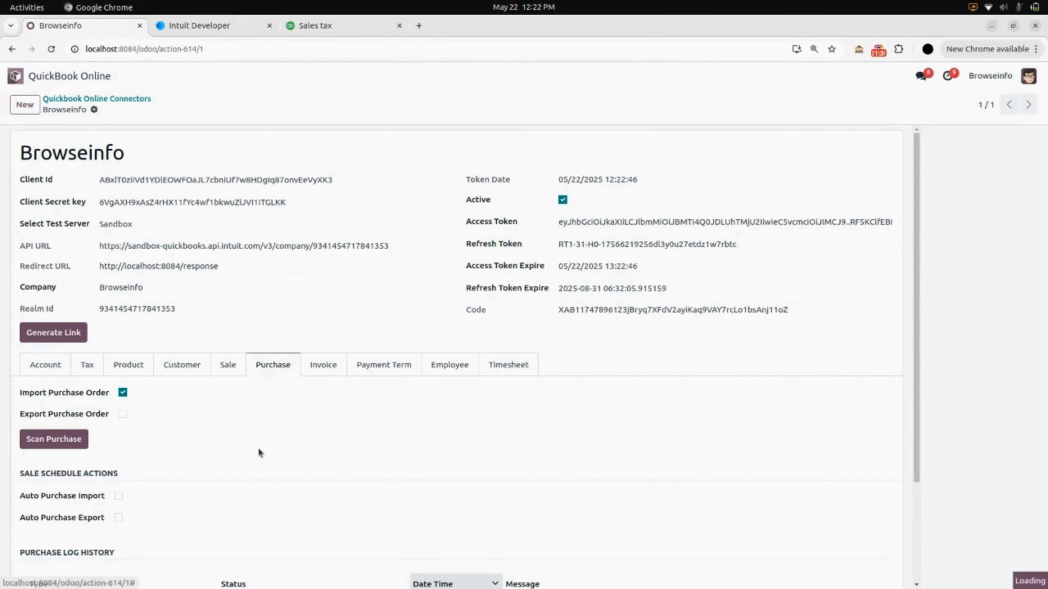
# View the imported purchase orders from the purchase log history, and return to the connector record
pyautogui.scroll(-3, 260, 452)
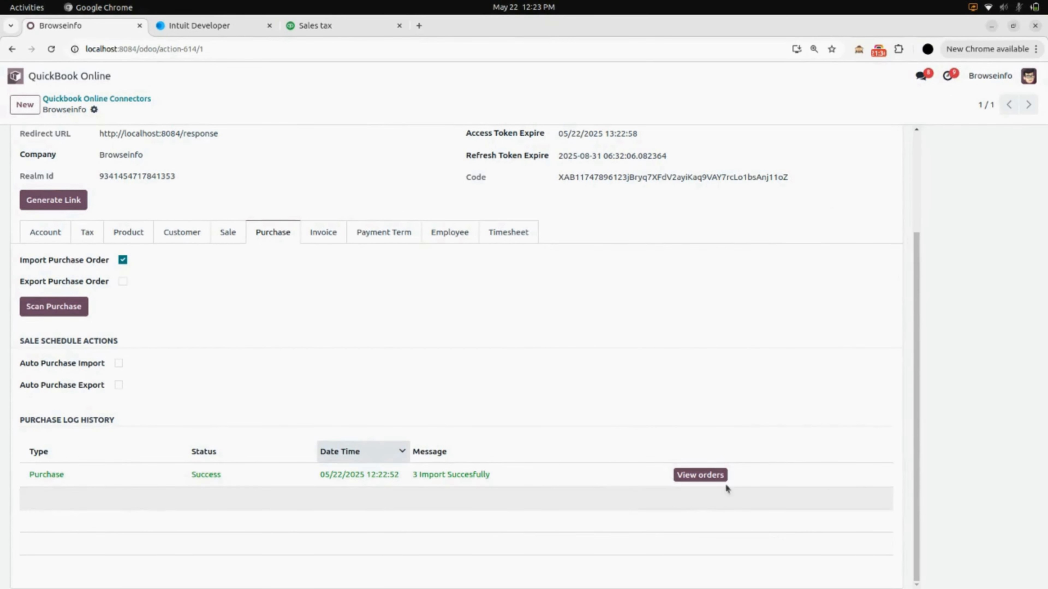
pyautogui.click(684, 470)
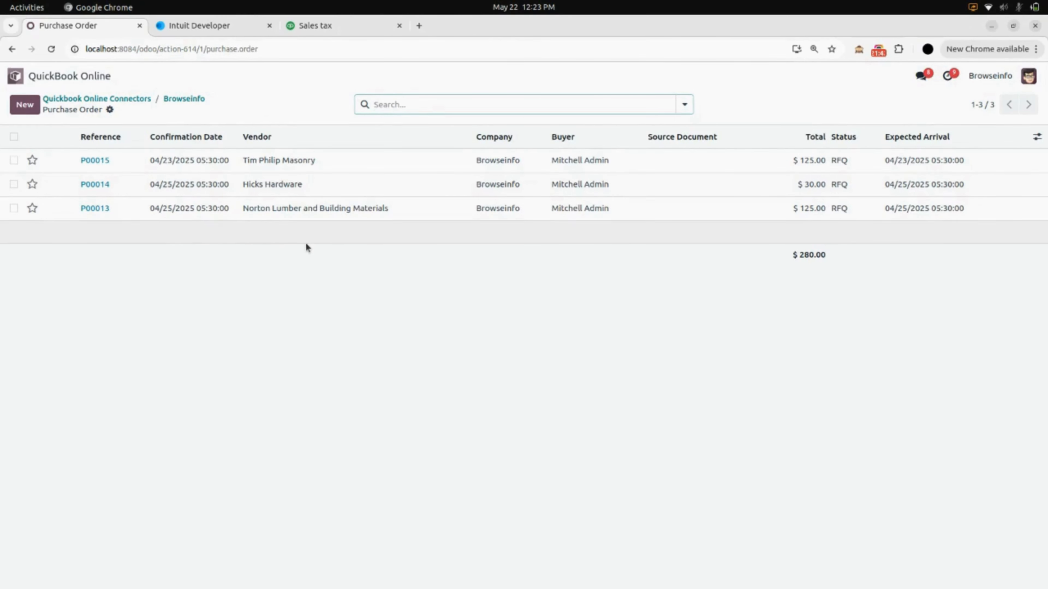
pyautogui.click(180, 99)
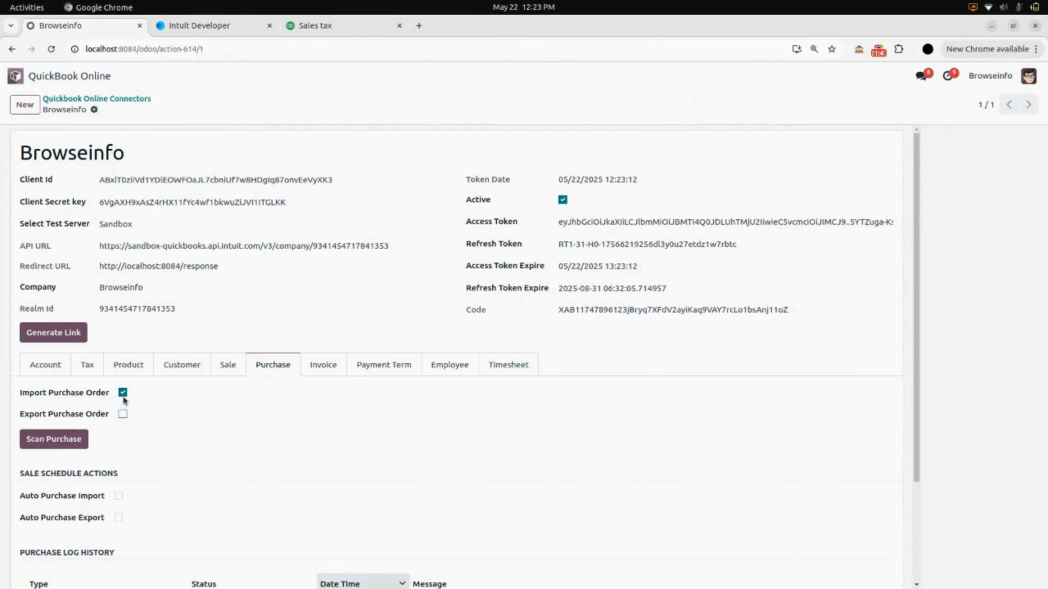
# Replace Import Purchase Order with Export Purchase Order, save the connector, and run the purchase scan to send Odoo orders to QuickBooks
pyautogui.click(123, 413)
pyautogui.click(122, 392)
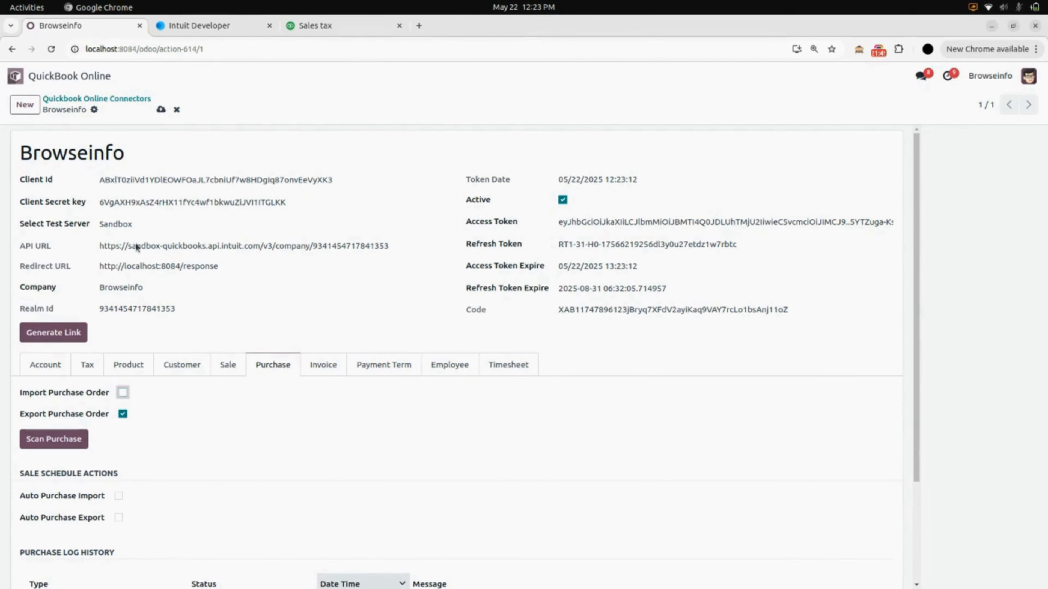
pyautogui.click(161, 110)
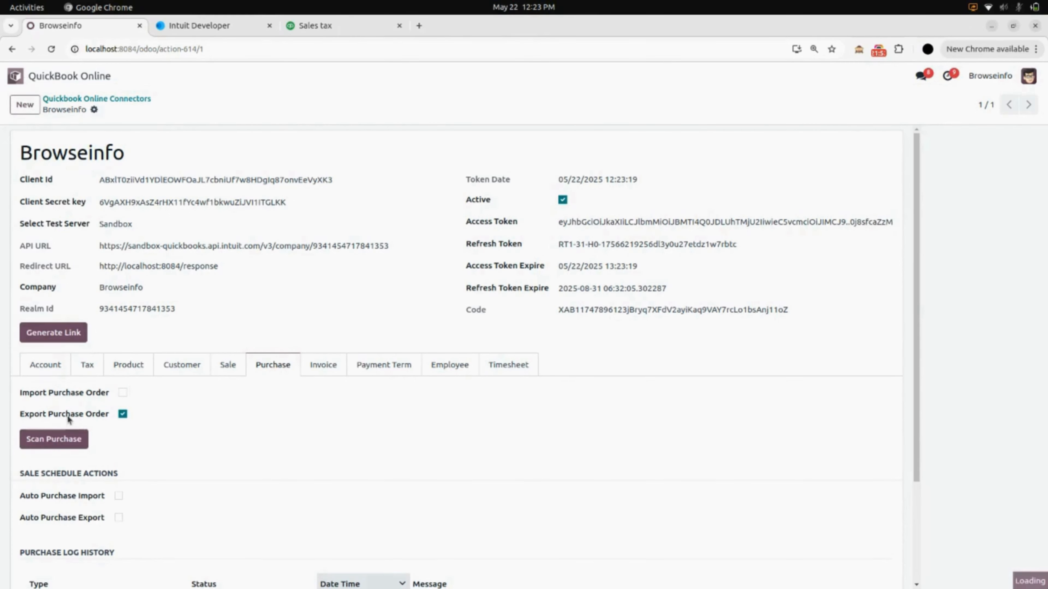
pyautogui.click(63, 440)
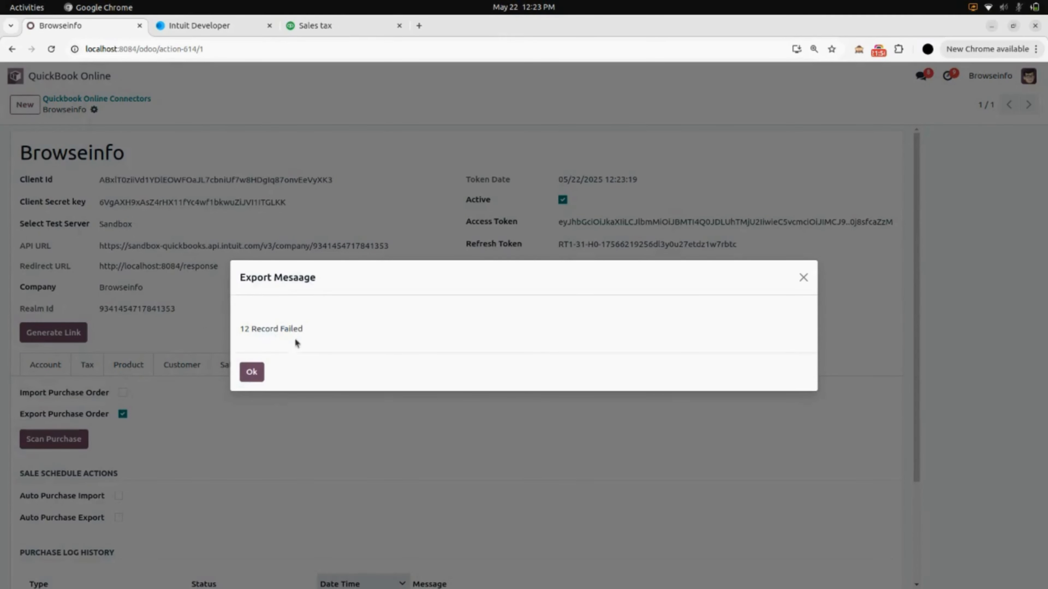
pyautogui.click(253, 373)
# Review the purchase orders listed in the newest purchase log entry, and close the log
pyautogui.scroll(-1, 249, 485)
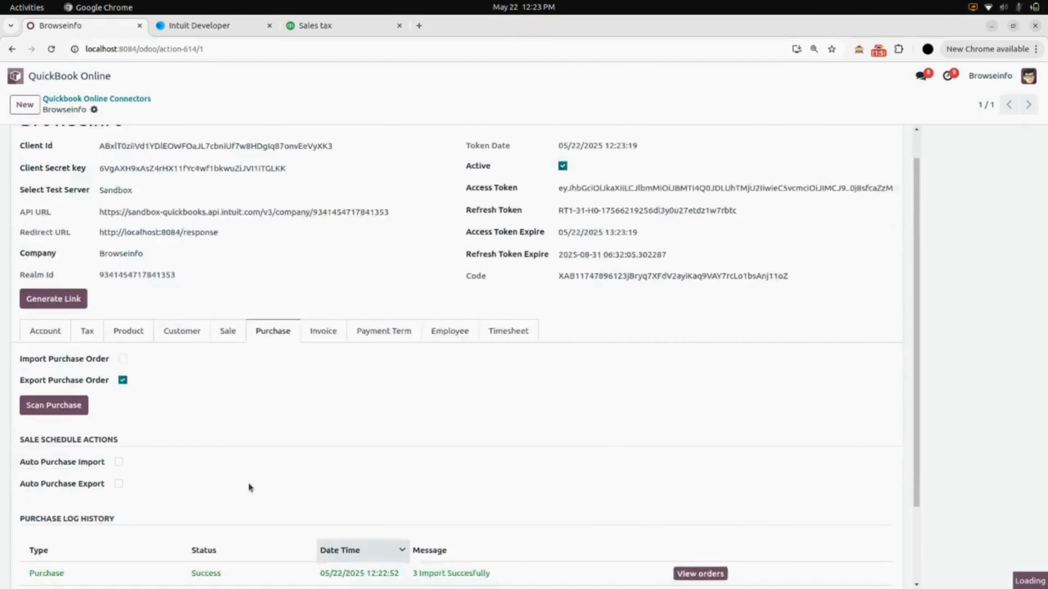
pyautogui.scroll(-3, 248, 486)
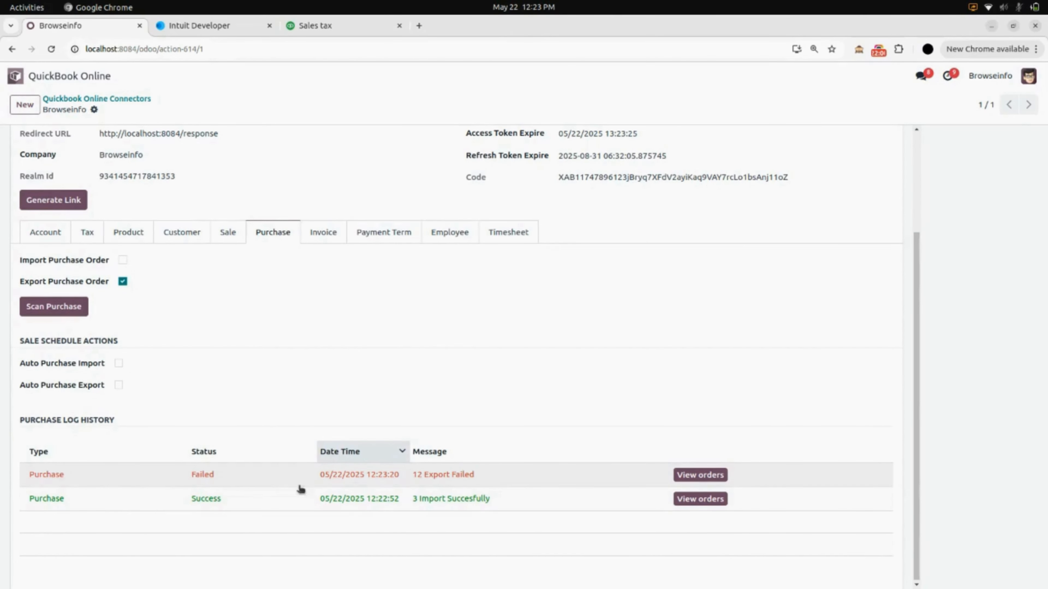
pyautogui.click(438, 478)
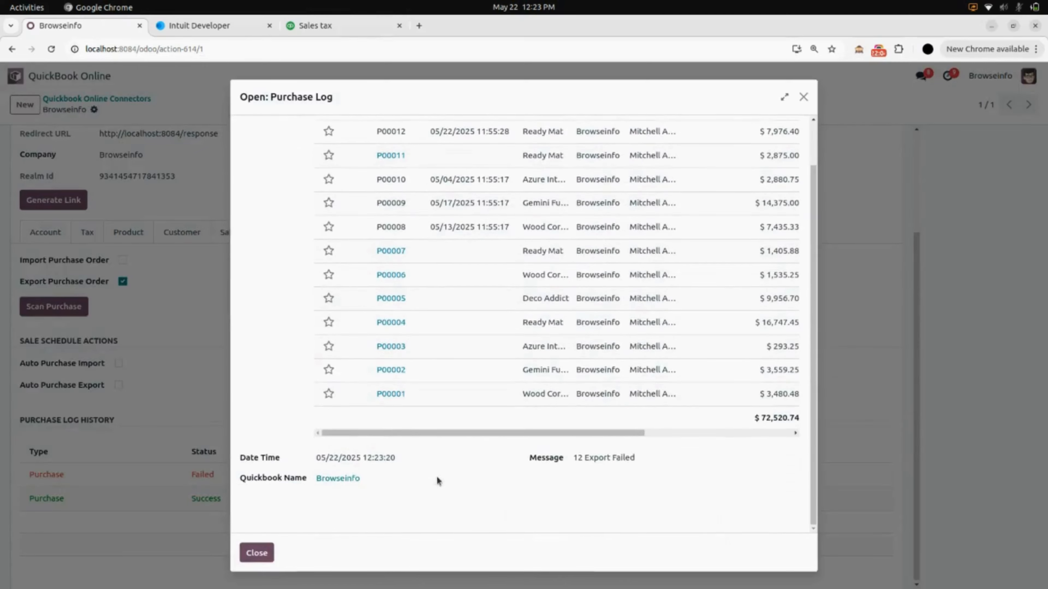
pyautogui.scroll(1, 438, 479)
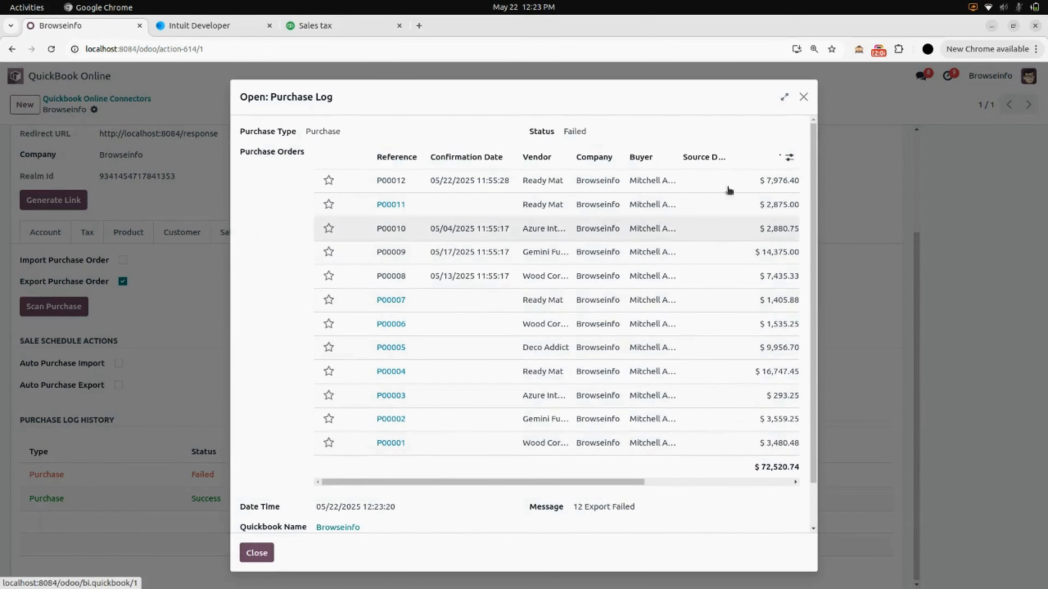
pyautogui.click(811, 94)
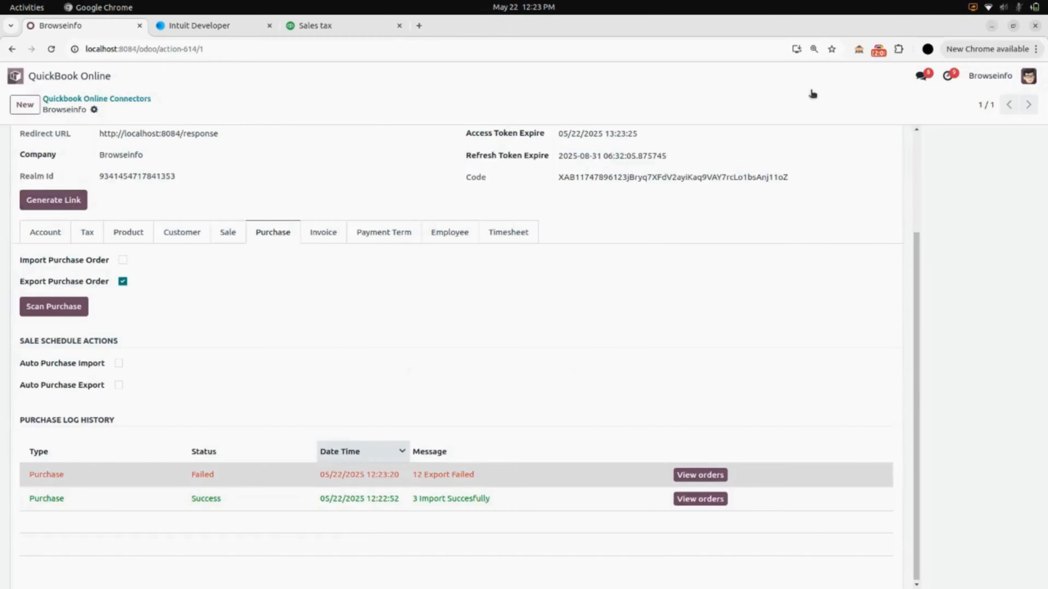
pyautogui.scroll(3, 536, 328)
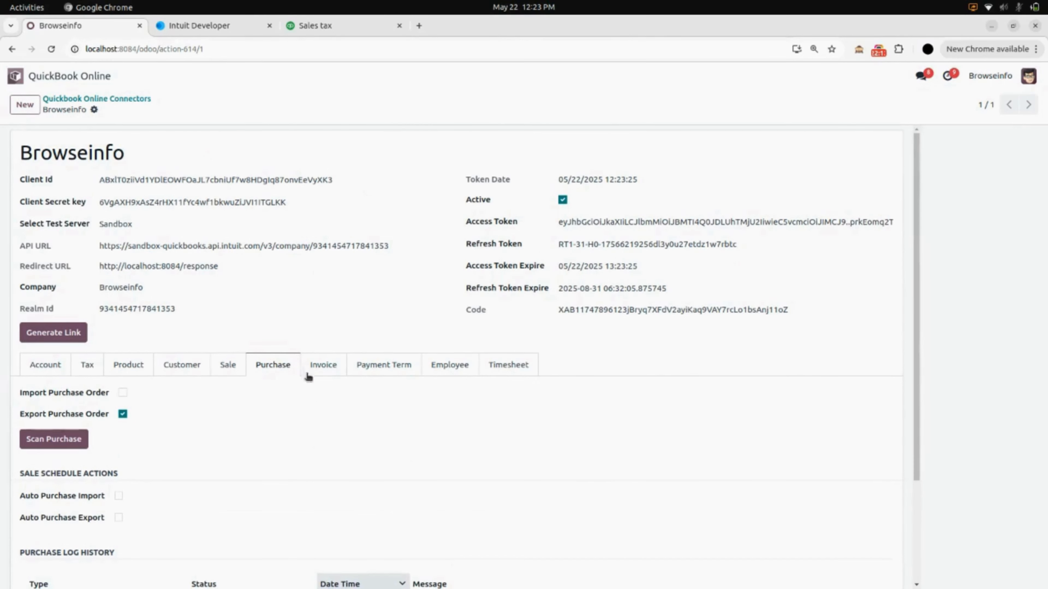
# Enable Import Invoice in the connector's invoice settings, save it, and run the invoice scan to import the QuickBooks invoices
pyautogui.click(330, 377)
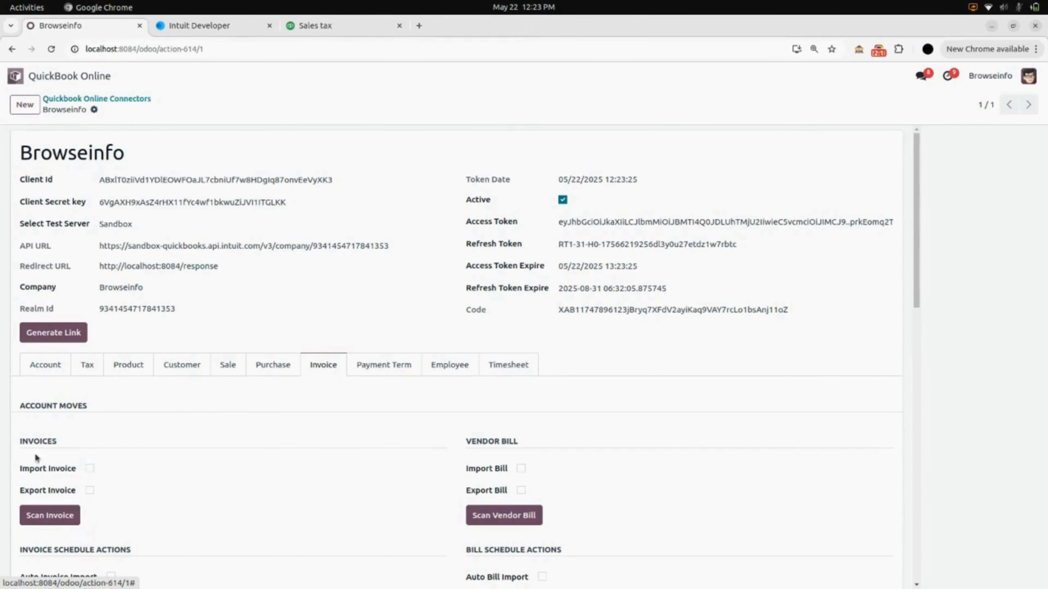
pyautogui.click(90, 469)
pyautogui.click(166, 111)
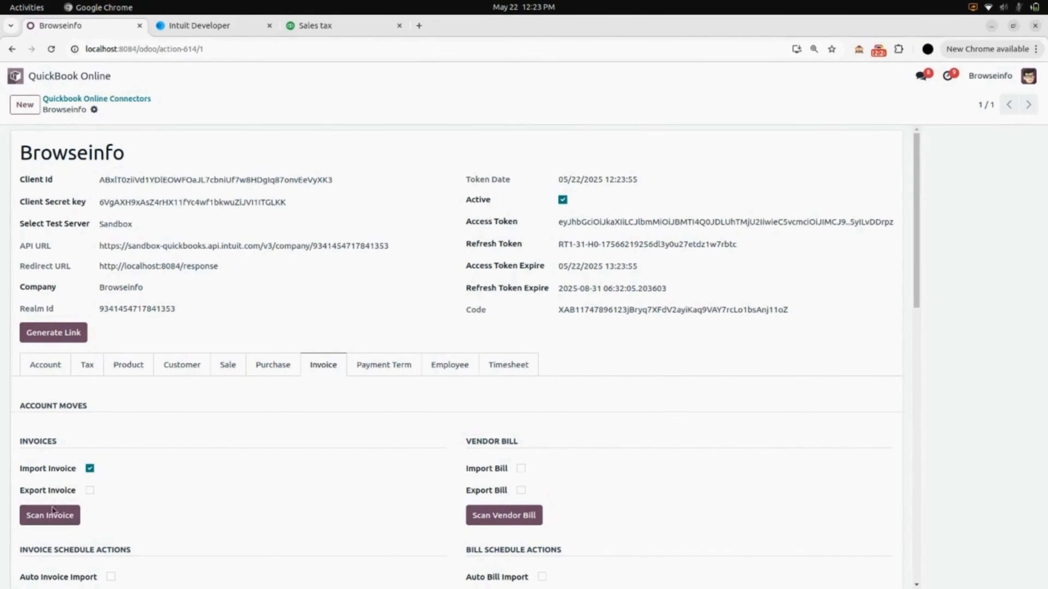
pyautogui.click(51, 514)
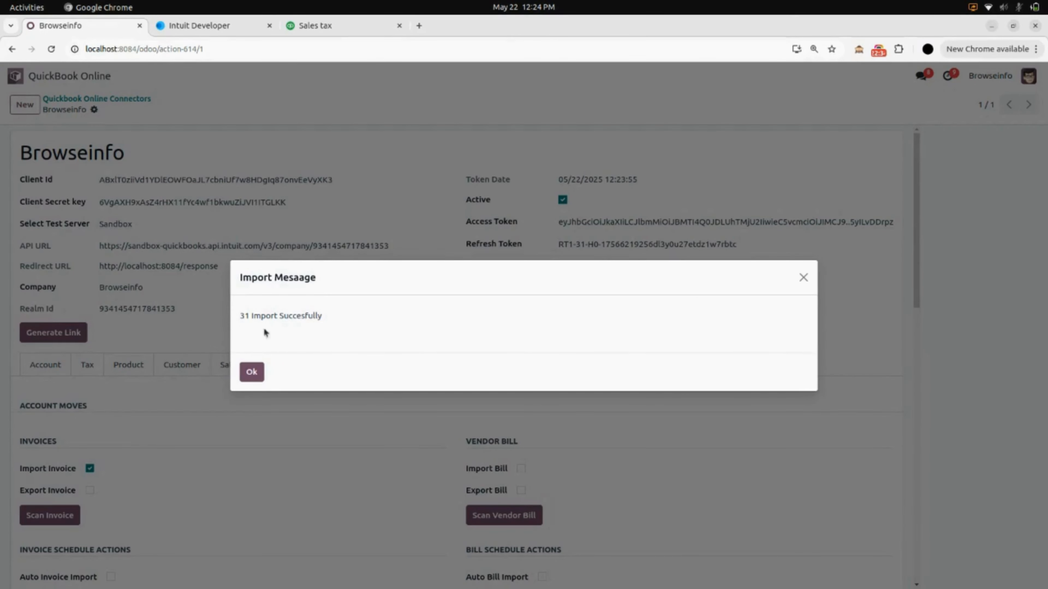
pyautogui.click(251, 372)
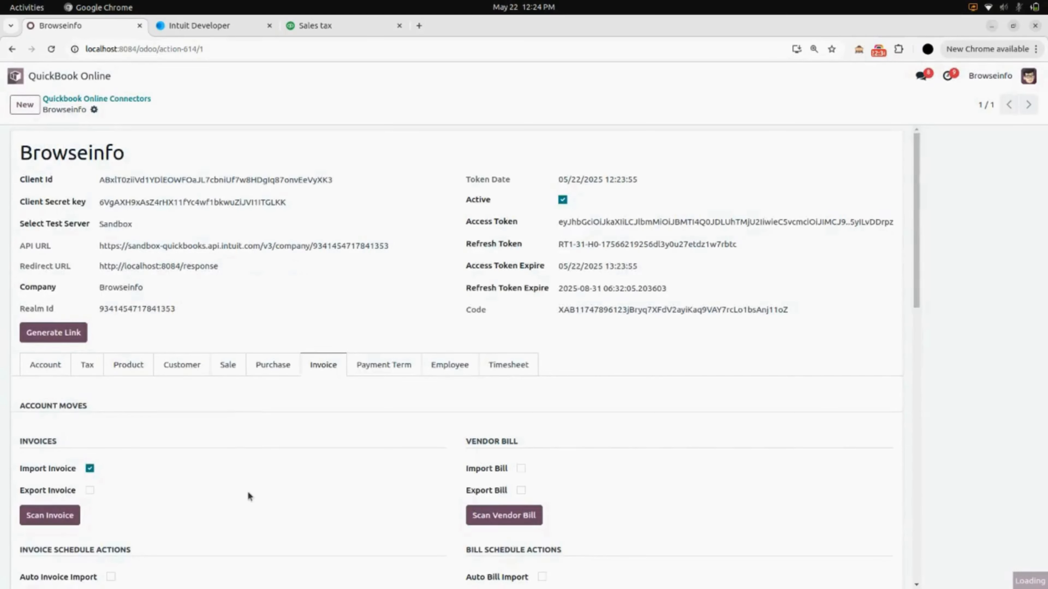
# Look through the imported invoices from the invoice/bill log history, and return to the connector record
pyautogui.scroll(-10, 248, 496)
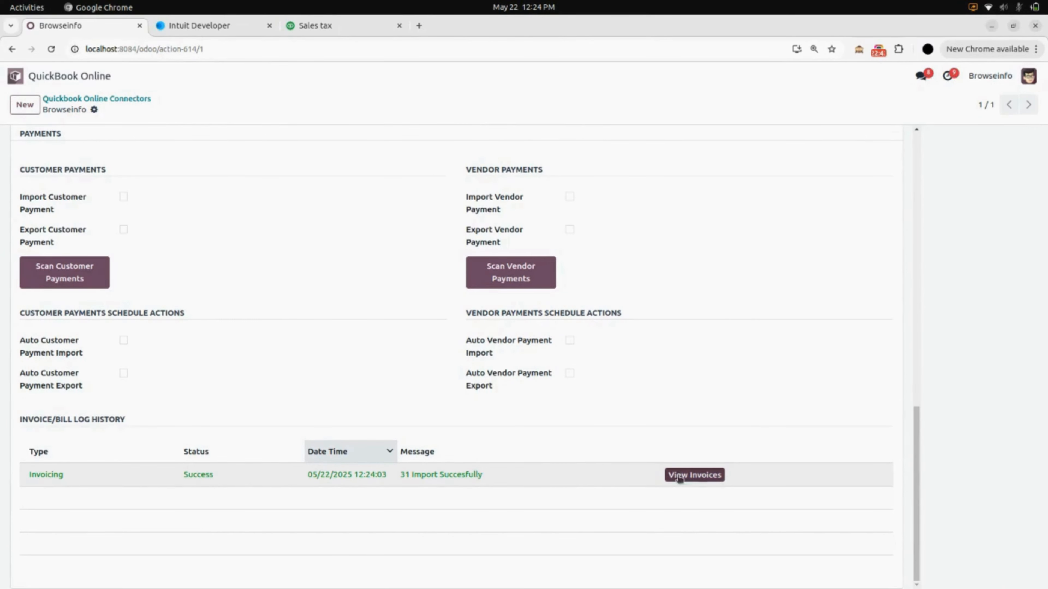
pyautogui.click(691, 477)
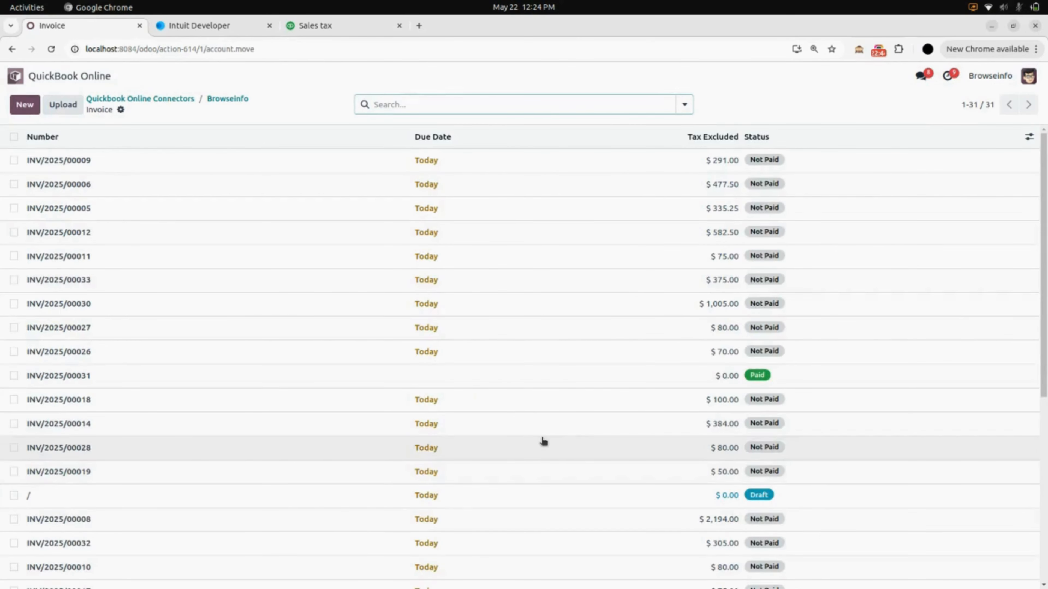
pyautogui.scroll(-6, 542, 442)
pyautogui.scroll(7, 542, 442)
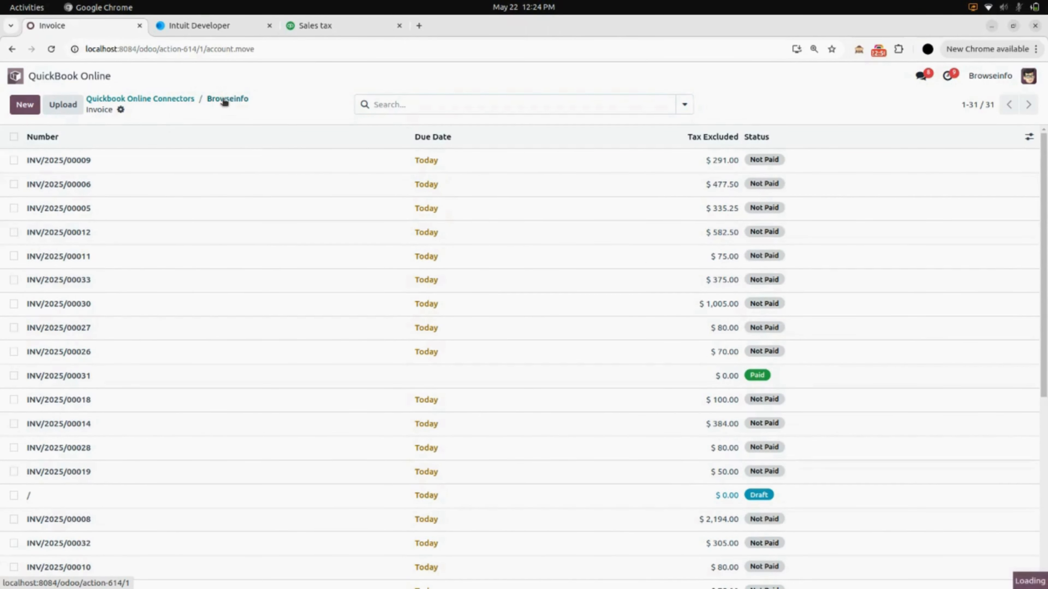
pyautogui.click(224, 103)
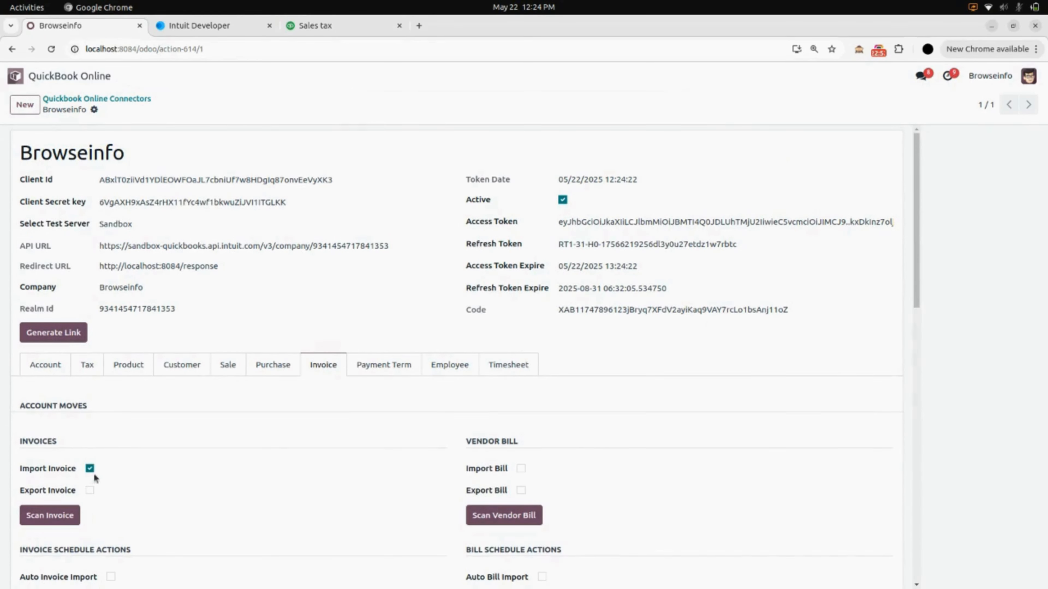
# Replace Import Invoice with Export Invoice, save the connector, and run the invoice scan to send Odoo invoices to QuickBooks
pyautogui.click(90, 469)
pyautogui.click(90, 490)
pyautogui.click(162, 110)
pyautogui.click(44, 515)
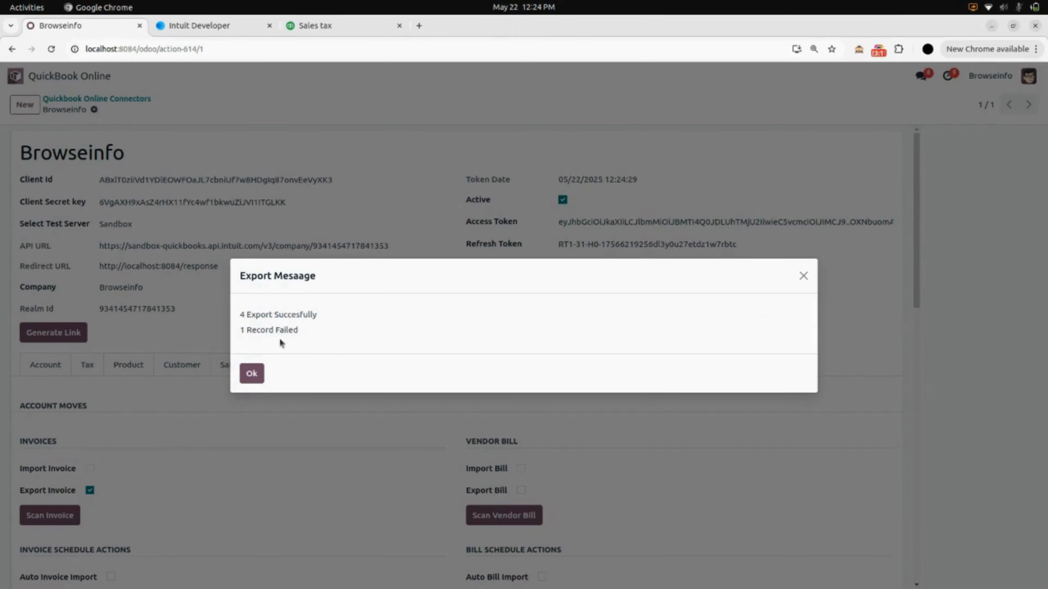
pyautogui.click(254, 373)
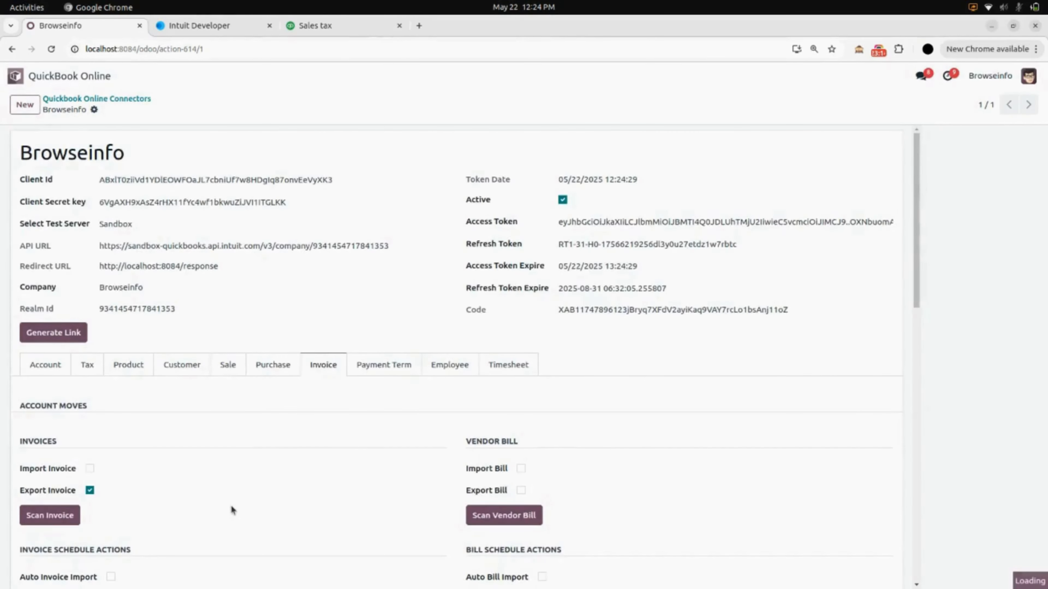
# View the exported invoices from the successful export entry in the invoice/bill log history, and return to the connector record
pyautogui.scroll(-10, 231, 508)
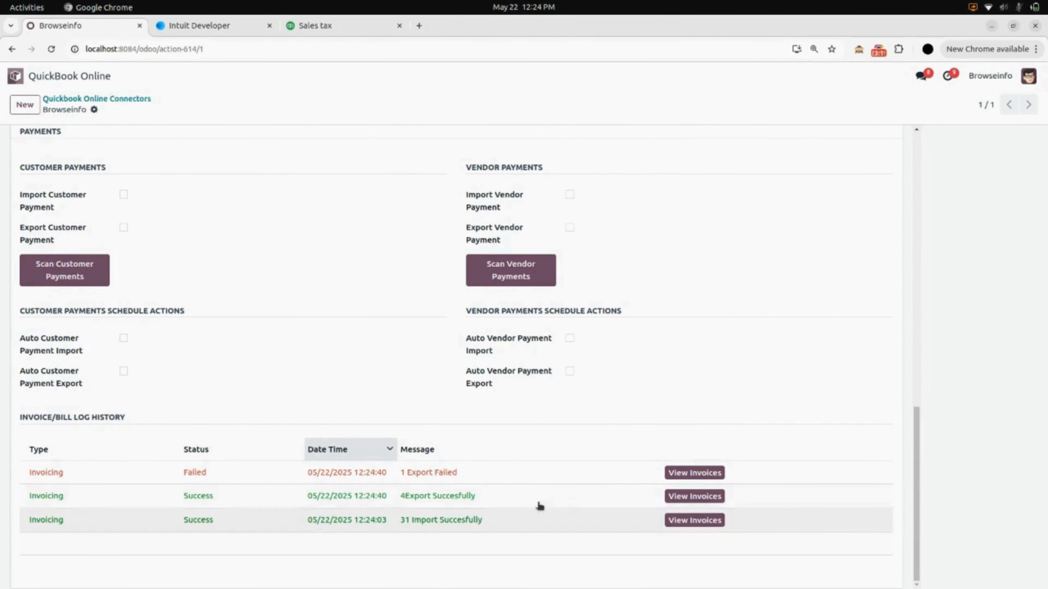
pyautogui.click(668, 499)
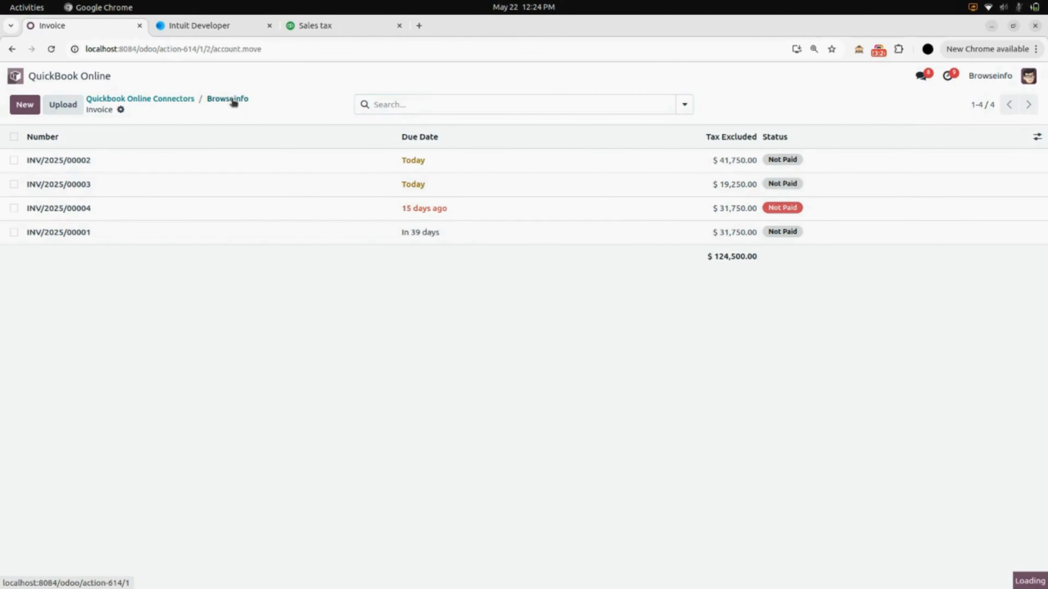
# Enable Import Bill in the vendor bill settings, save the connector, and run the vendor bill scan to import the QuickBooks bills
pyautogui.scroll(-3, 211, 328)
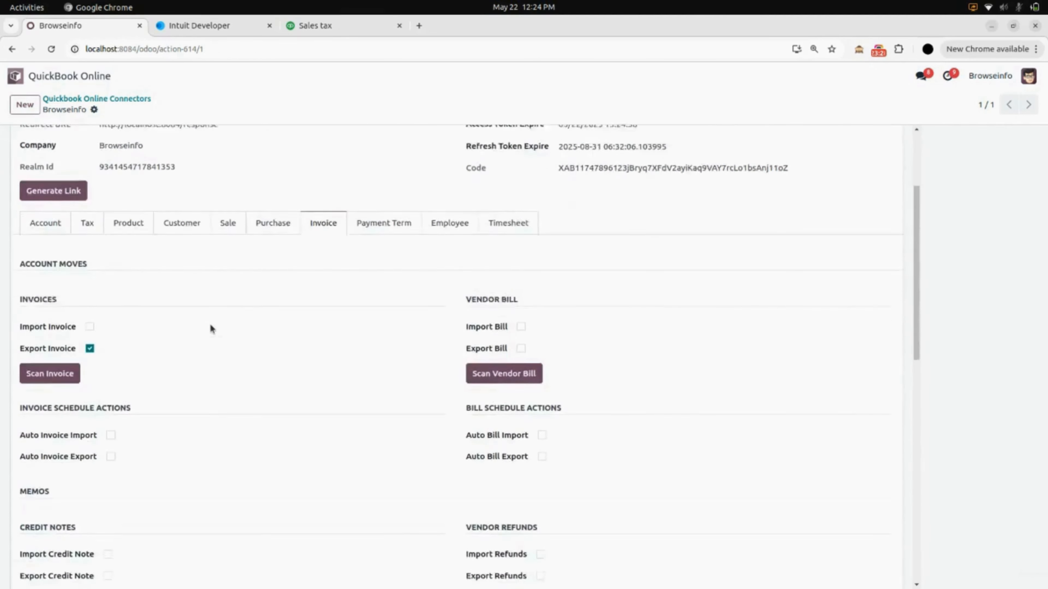
pyautogui.scroll(2, 210, 329)
pyautogui.scroll(-3, 208, 325)
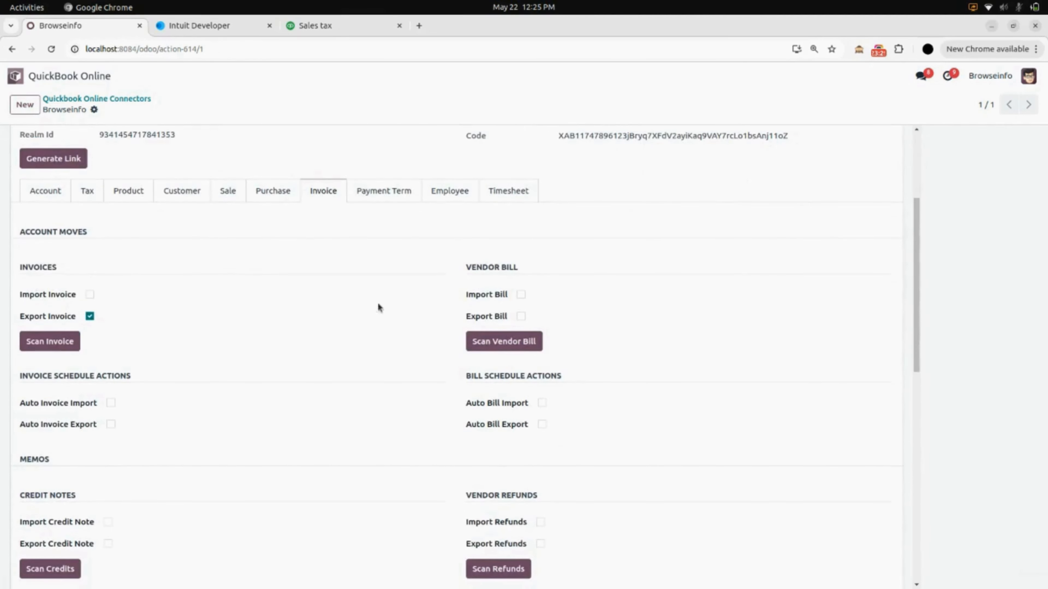
pyautogui.click(522, 294)
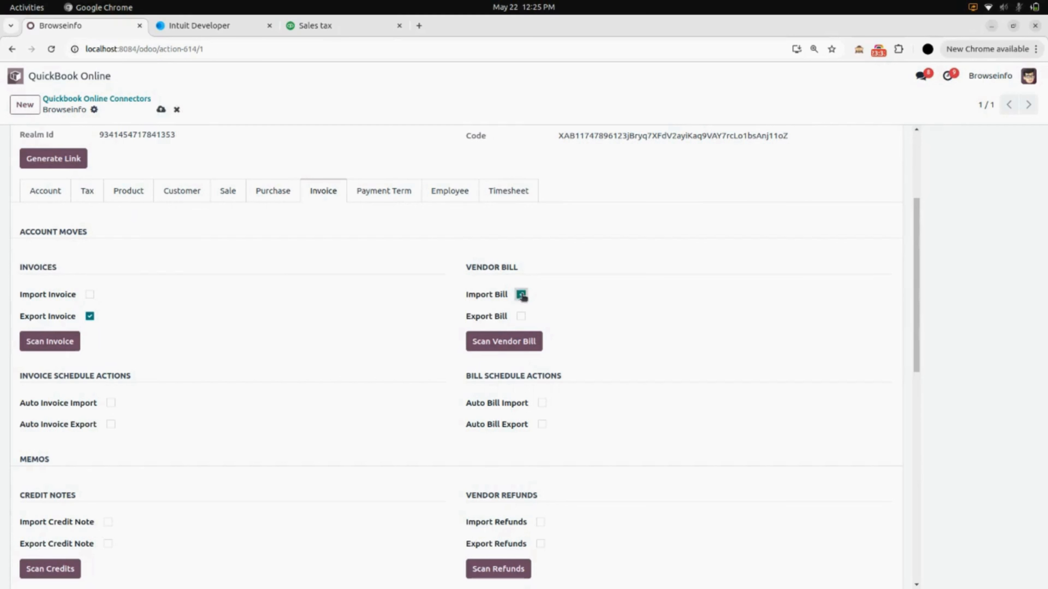
pyautogui.click(160, 110)
pyautogui.click(505, 350)
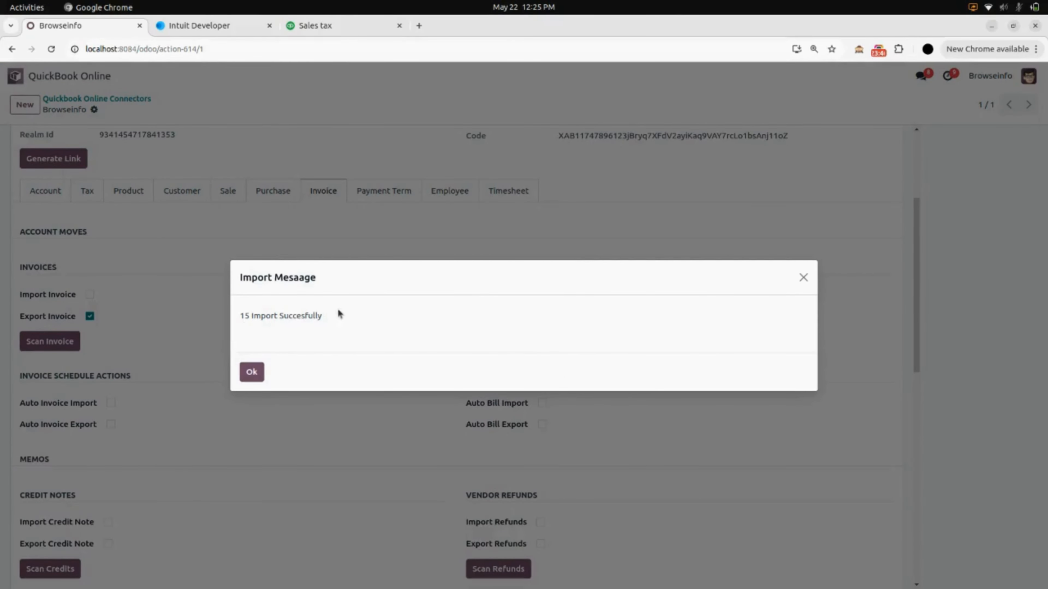
pyautogui.click(251, 371)
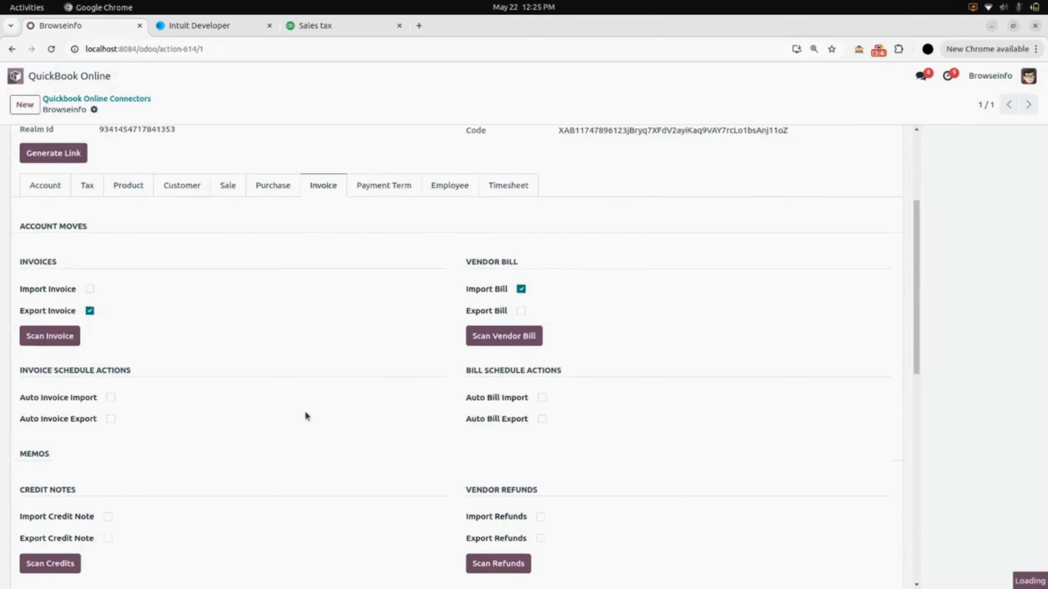
# View the imported vendor bills from the successful bill entry in the invoice/bill log history, and return to the connector record
pyautogui.scroll(-10, 305, 416)
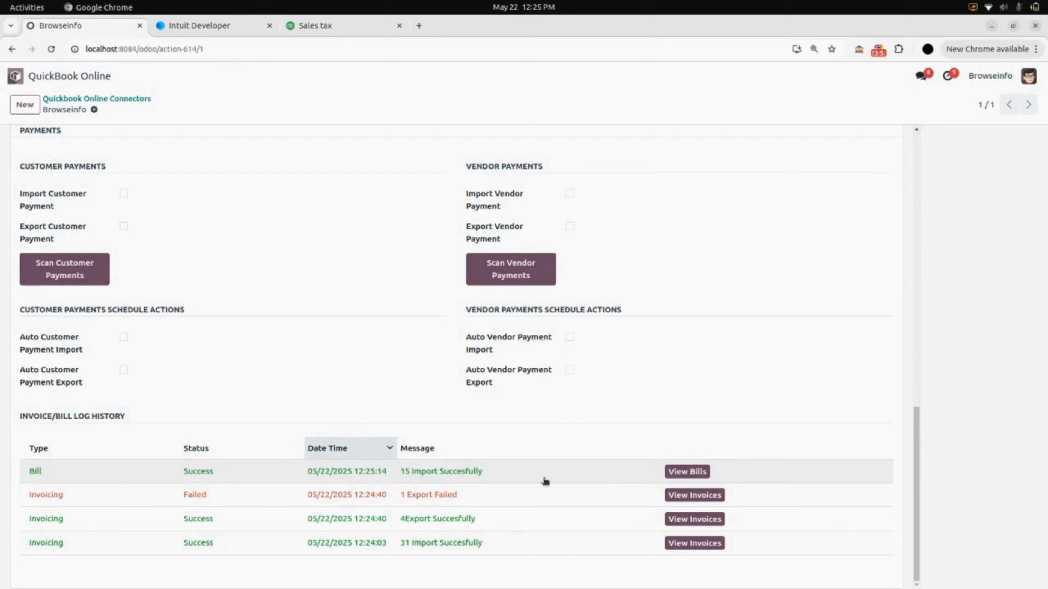
pyautogui.click(687, 472)
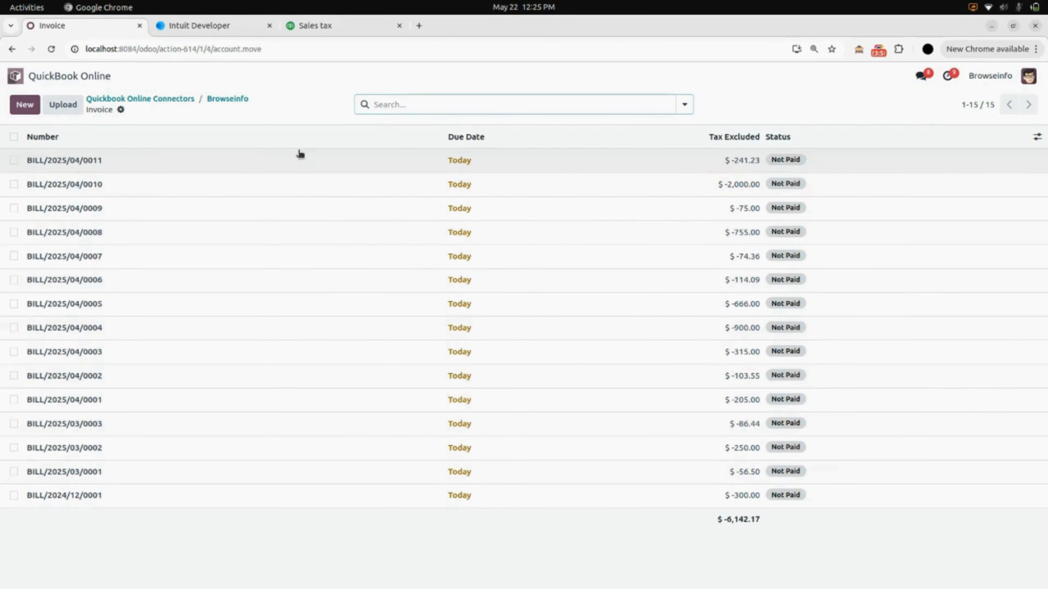
pyautogui.click(229, 100)
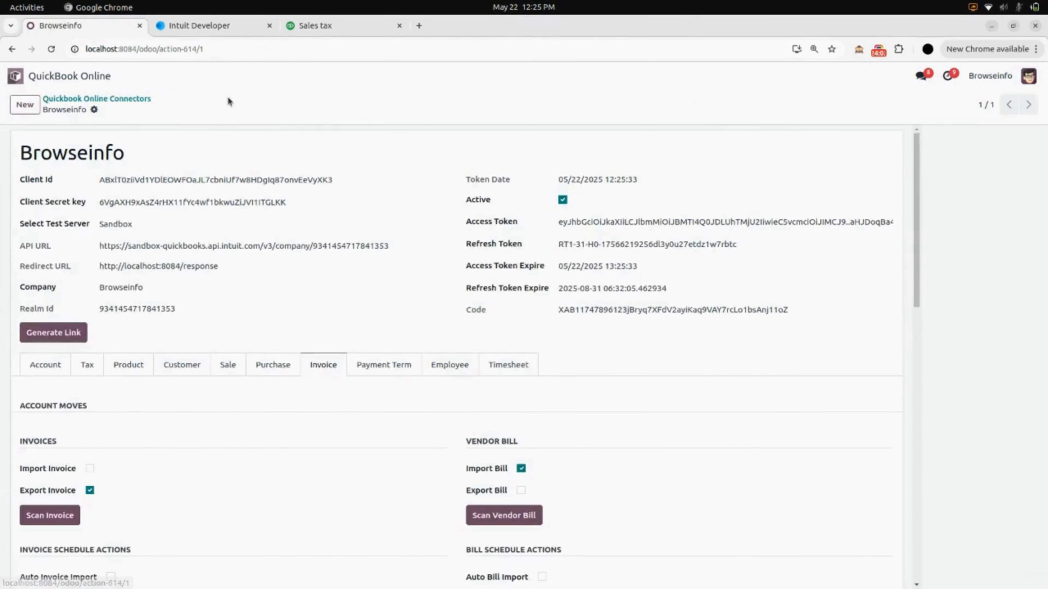
# Replace Import Bill with Export Bill, save the connector, run the vendor bill scan, and check its entry in the invoice/bill log history
pyautogui.click(521, 468)
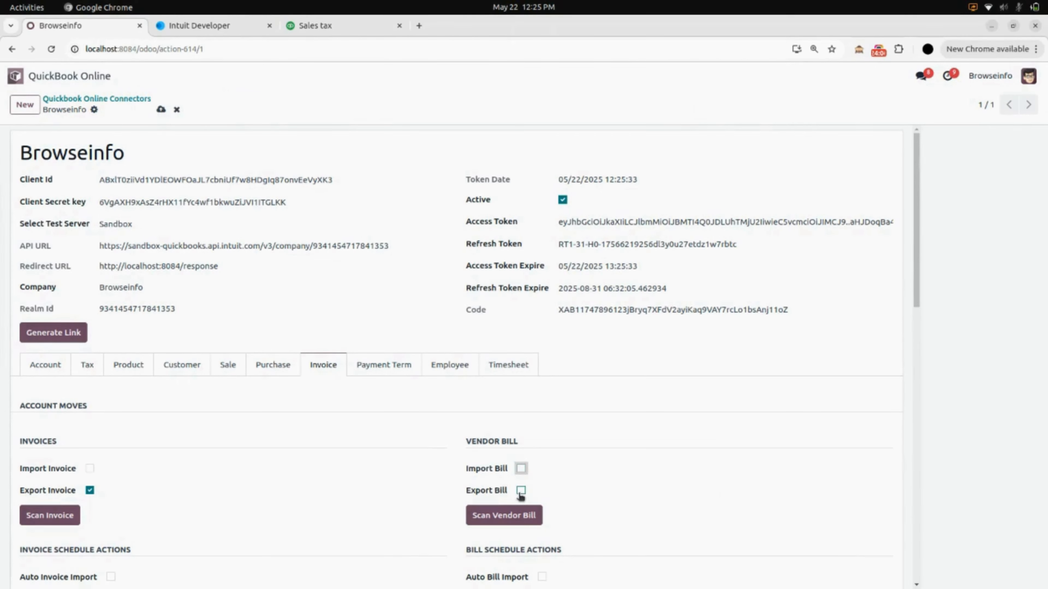
pyautogui.click(520, 491)
pyautogui.click(159, 110)
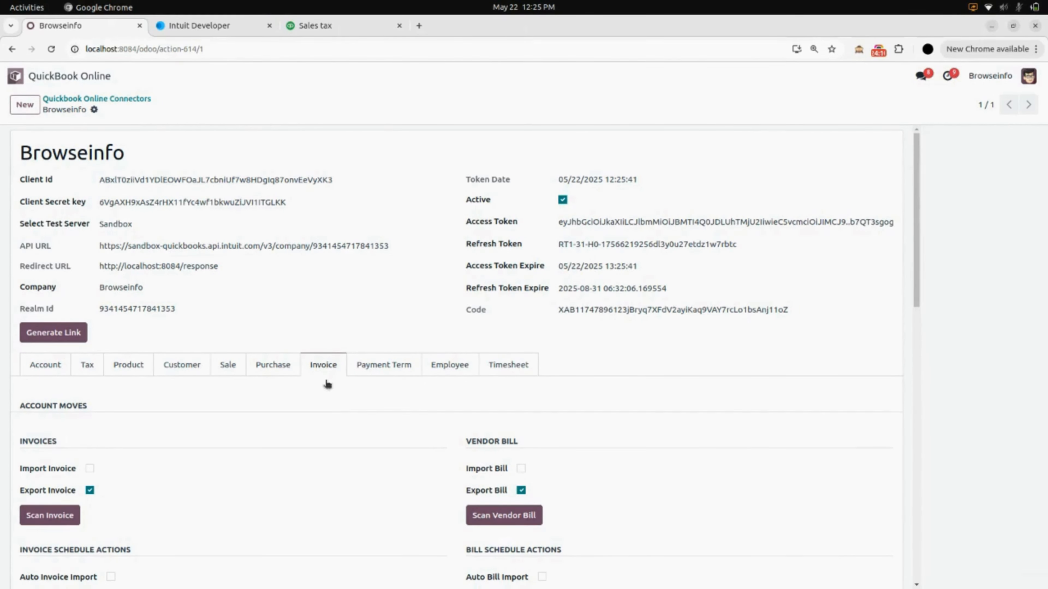
pyautogui.scroll(-6, 340, 404)
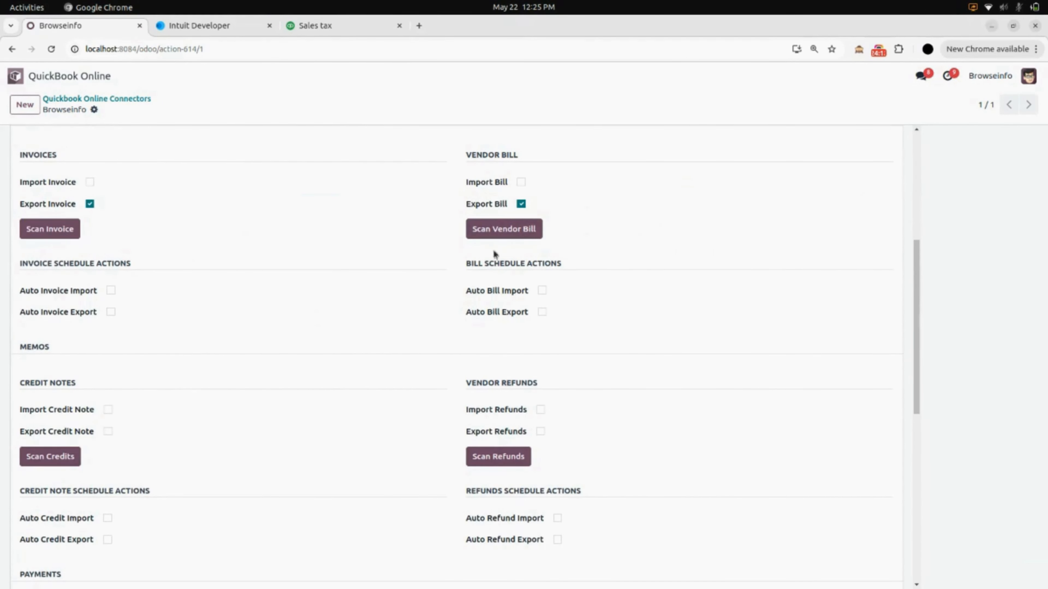
pyautogui.click(502, 226)
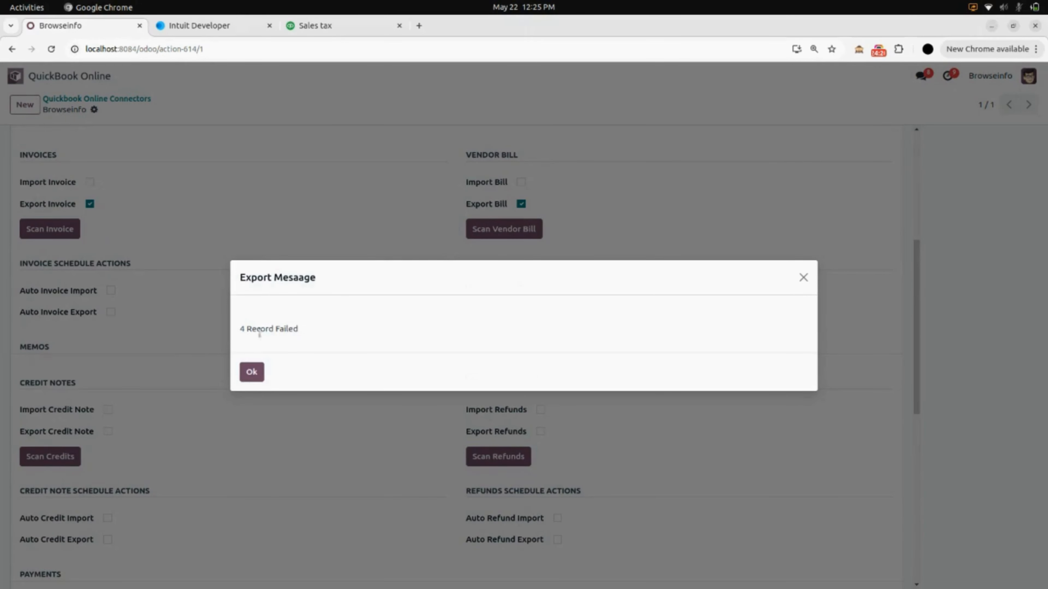
pyautogui.click(240, 376)
pyautogui.scroll(-8, 258, 417)
pyautogui.scroll(-2, 258, 418)
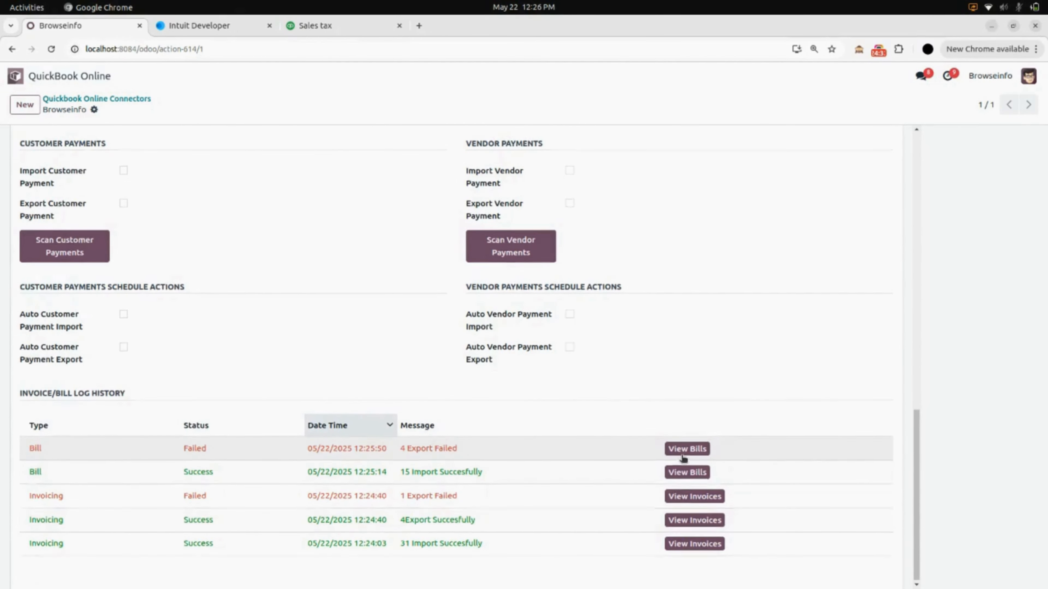
# Enable Import Credit Note in the credit note settings and run the credits scan to import the QuickBooks credit notes
pyautogui.scroll(10, 683, 457)
pyautogui.scroll(-2, 681, 455)
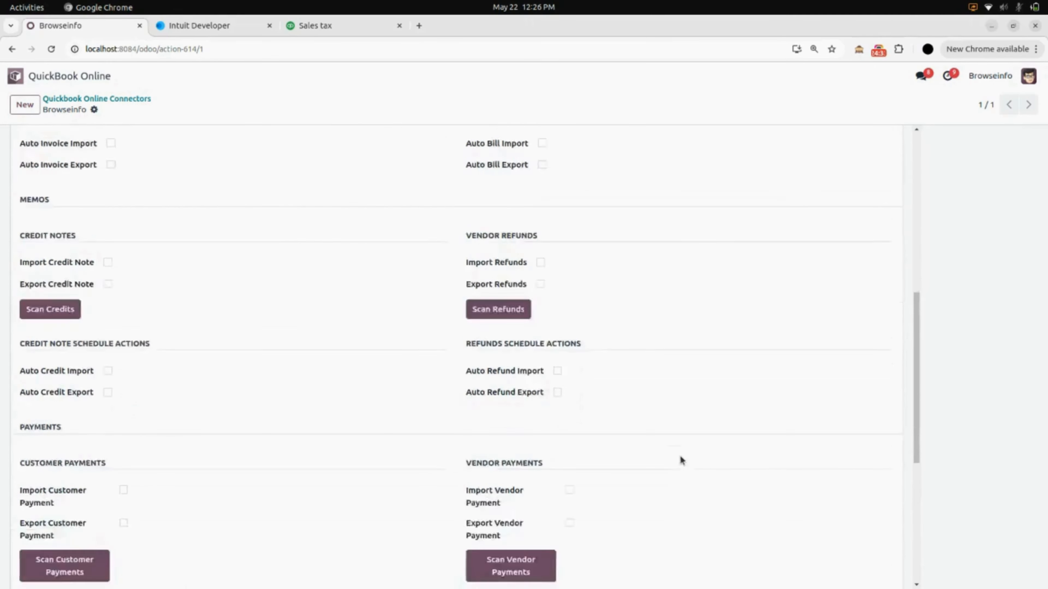
pyautogui.scroll(2, 680, 461)
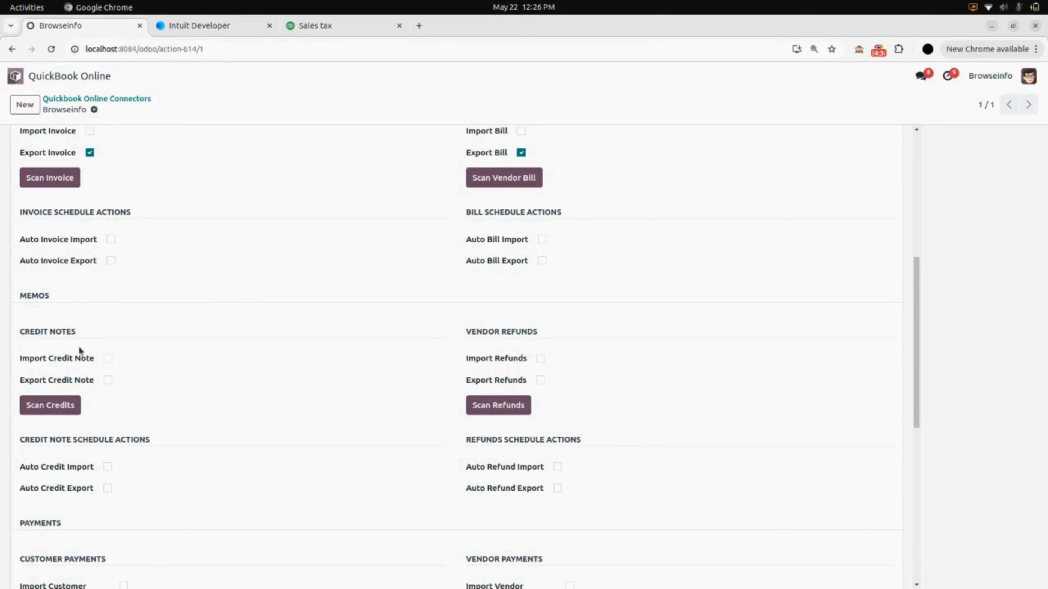
pyautogui.click(107, 359)
pyautogui.click(44, 408)
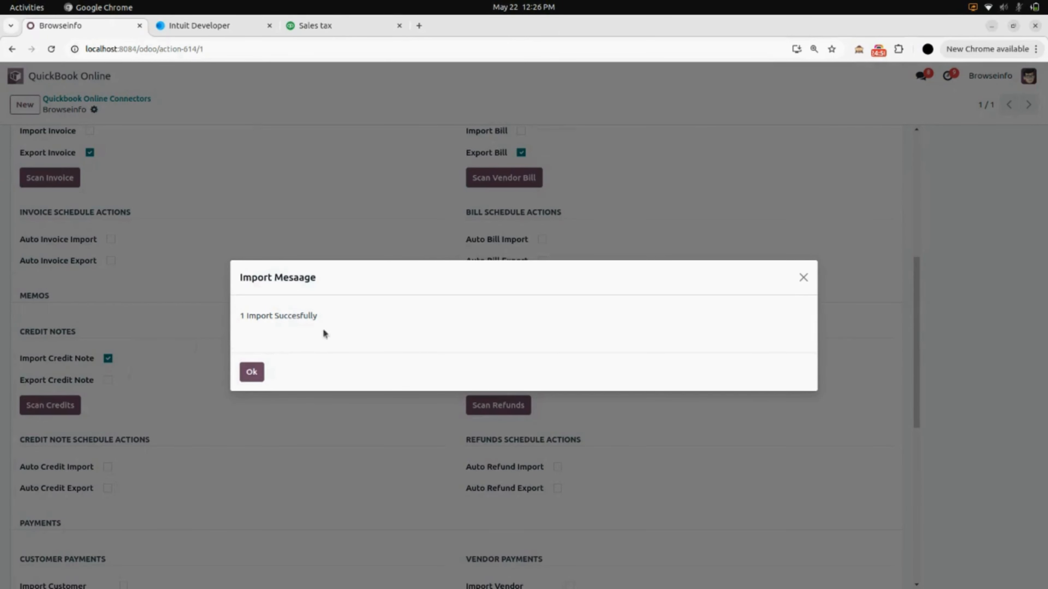
pyautogui.click(251, 370)
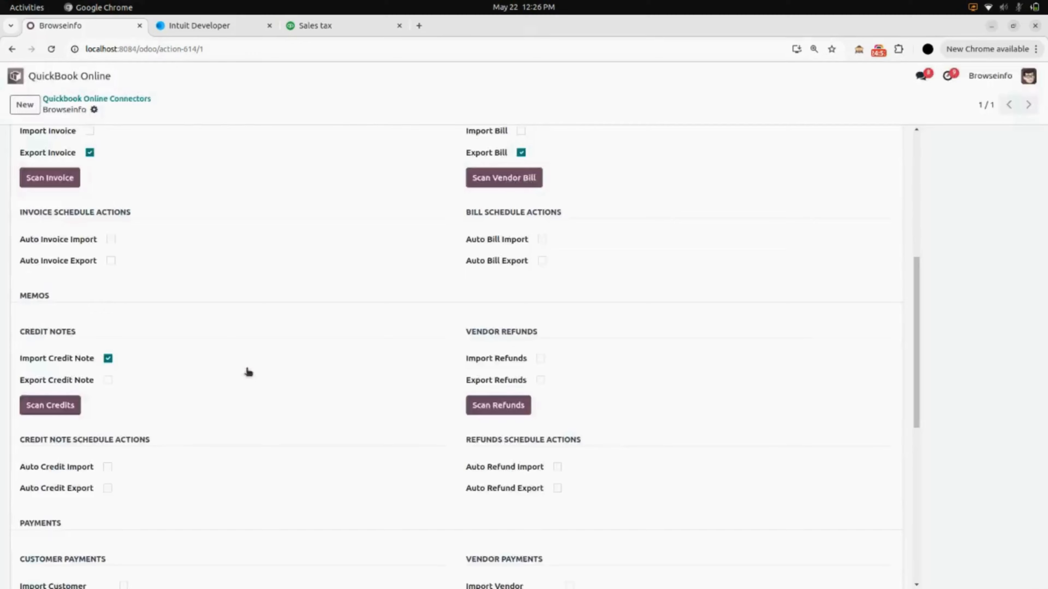
# View the imported credit note from the newest entry in the invoice/bill log history, and return to the connector record
pyautogui.scroll(-10, 246, 369)
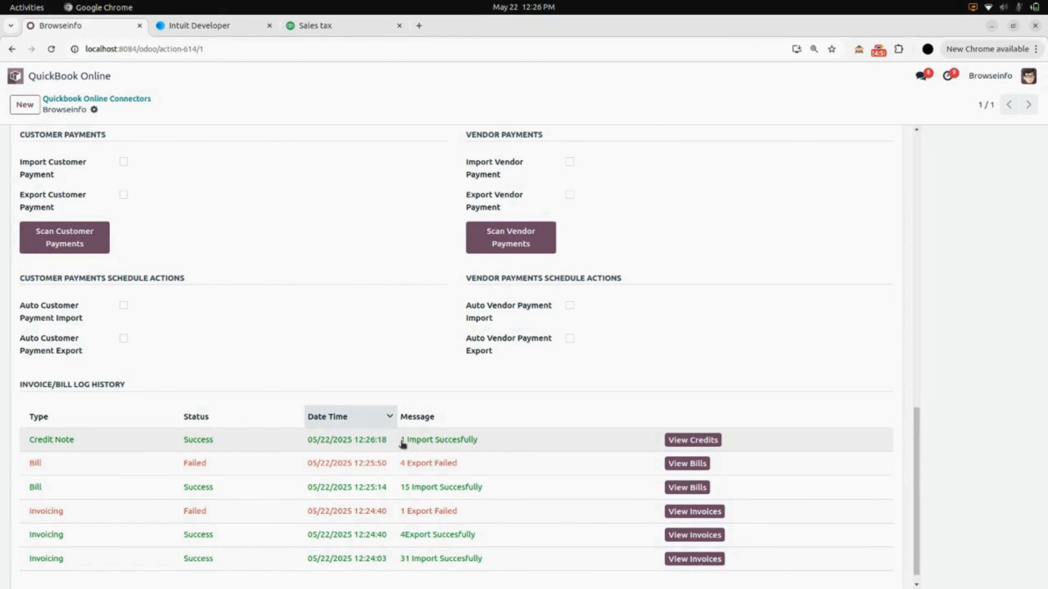
pyautogui.click(691, 442)
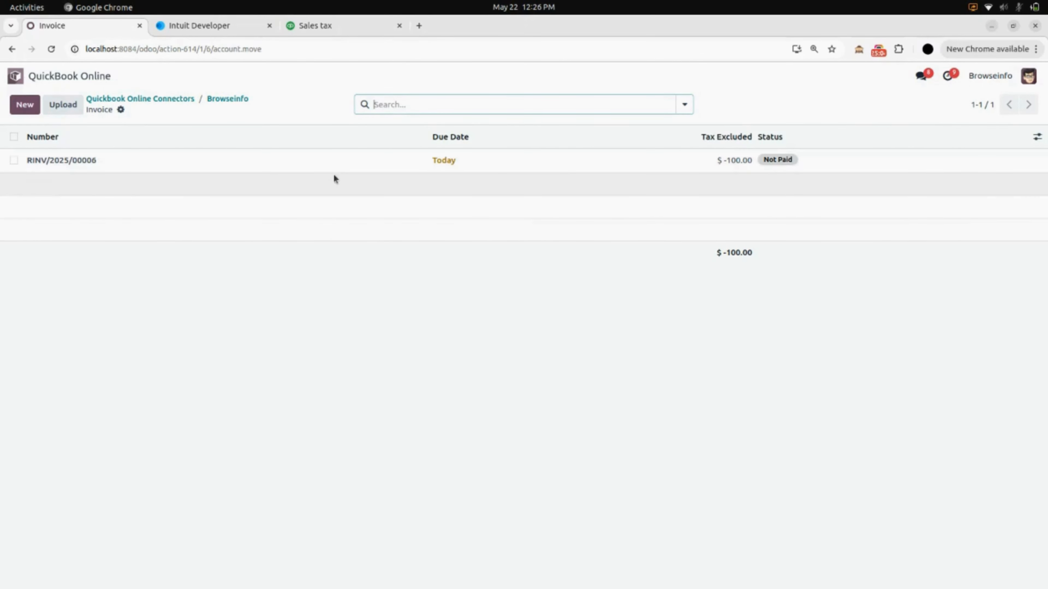
pyautogui.click(240, 99)
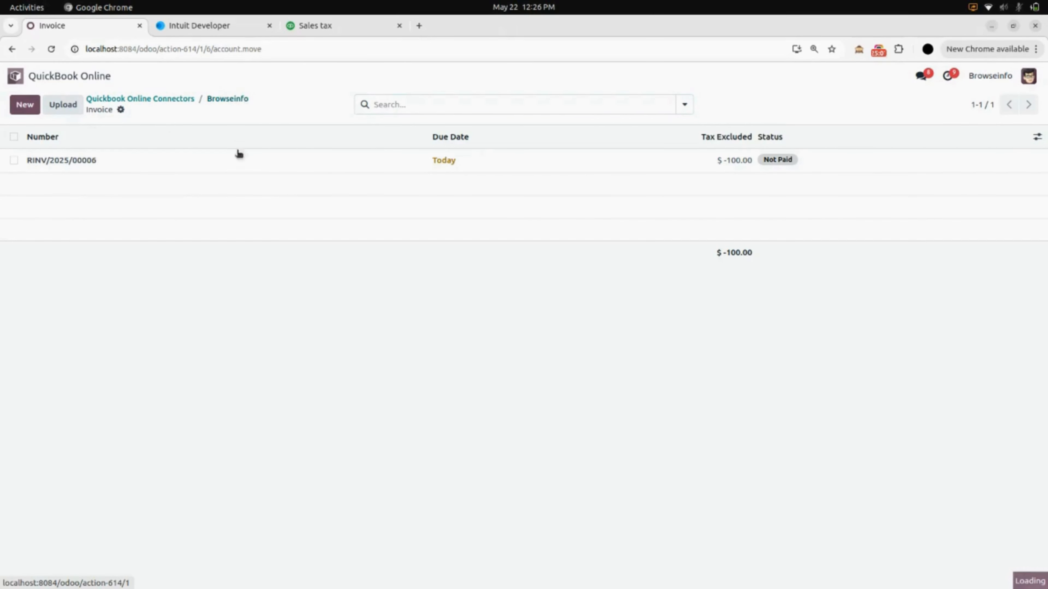
# Replace Import Credit Note with Export Credit Note, save the connector, and run the credits scan to send Odoo credit notes to QuickBooks
pyautogui.scroll(-8, 243, 370)
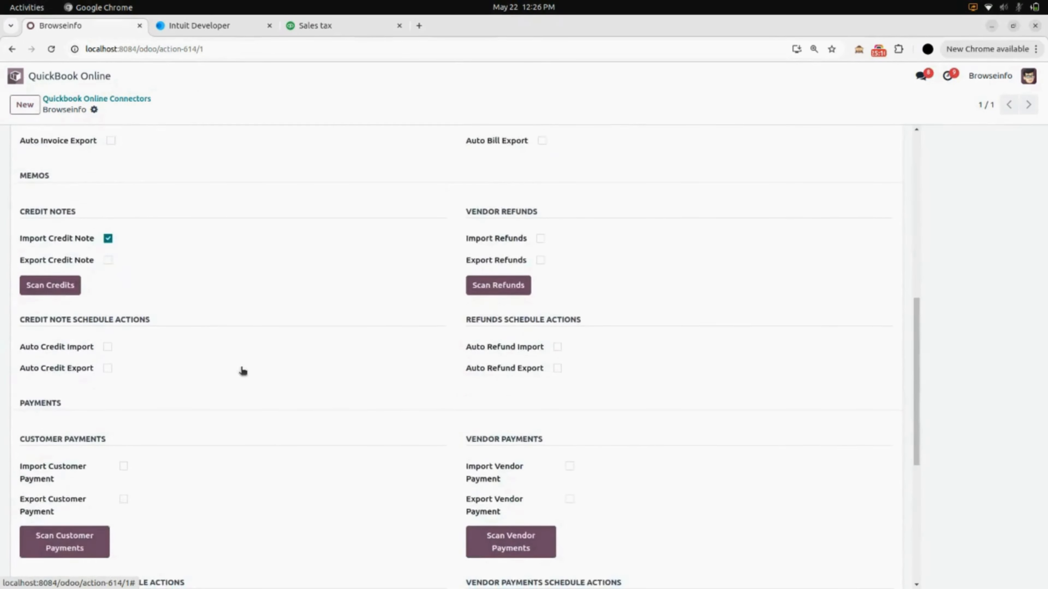
pyautogui.scroll(-3, 114, 244)
pyautogui.click(108, 238)
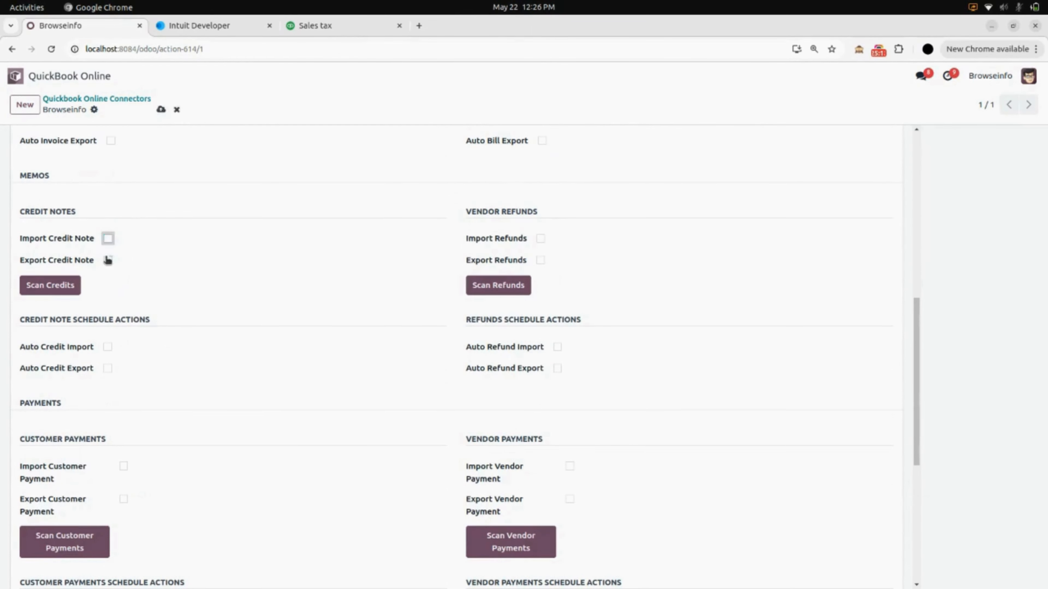
pyautogui.click(108, 260)
pyautogui.click(161, 108)
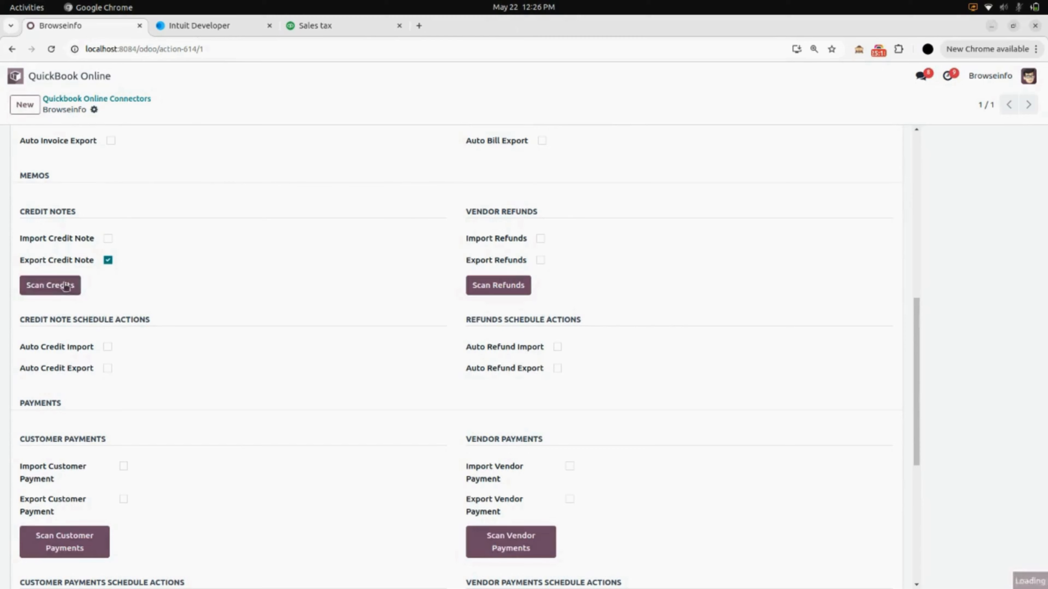
pyautogui.click(54, 288)
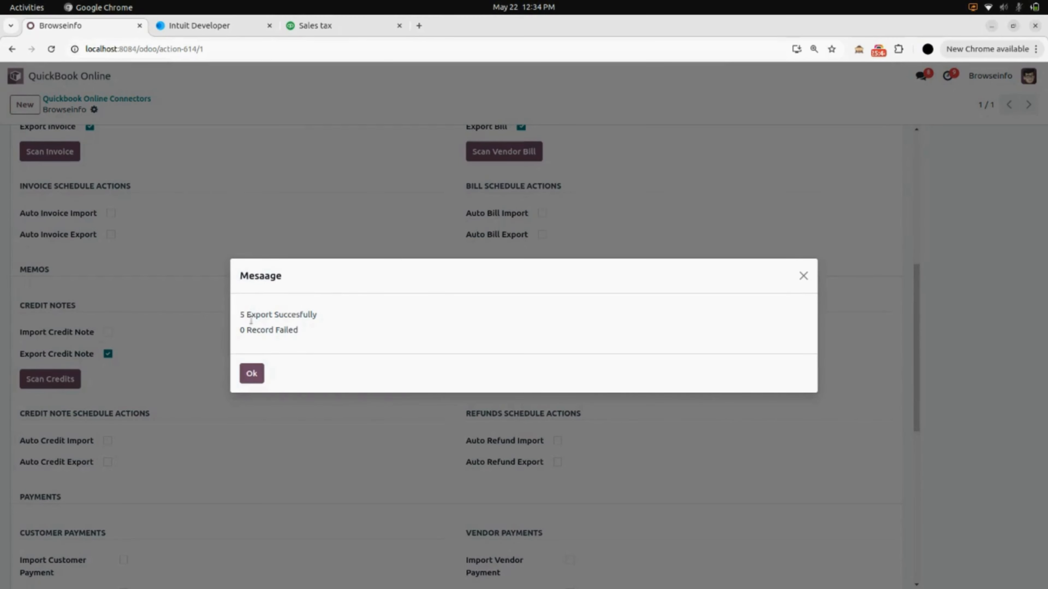
pyautogui.click(262, 371)
# View the exported credit notes from the credit note export entry in the invoice/bill log history, and return to the connector record
pyautogui.scroll(-8, 241, 465)
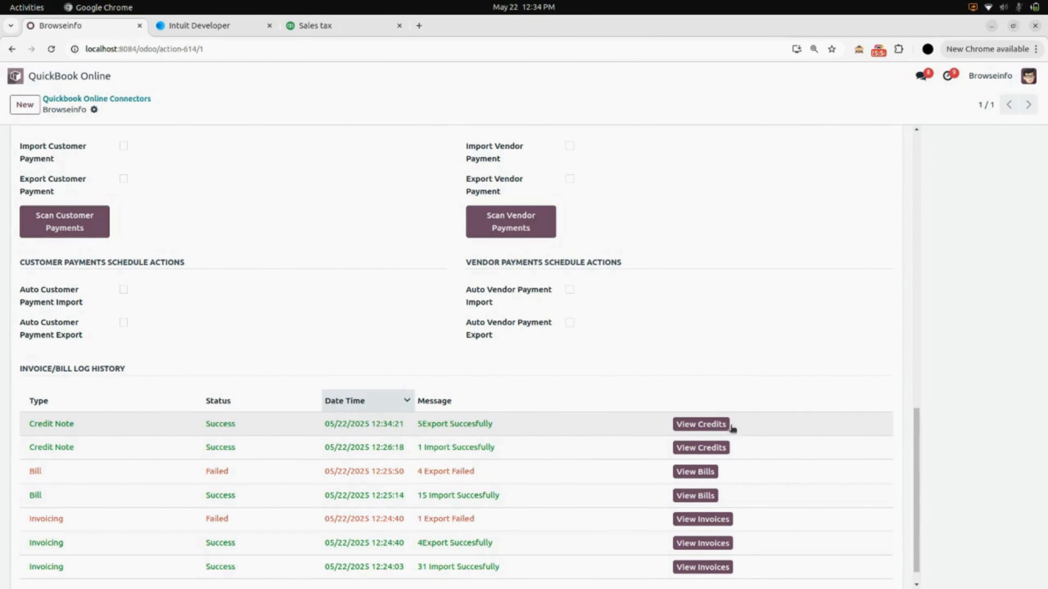
pyautogui.click(698, 425)
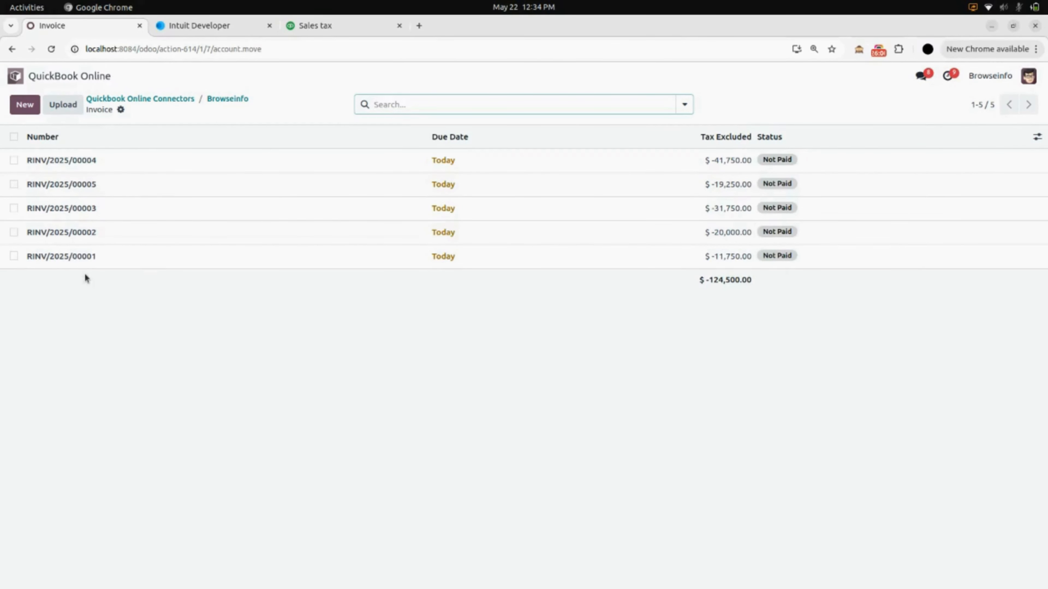
pyautogui.click(222, 102)
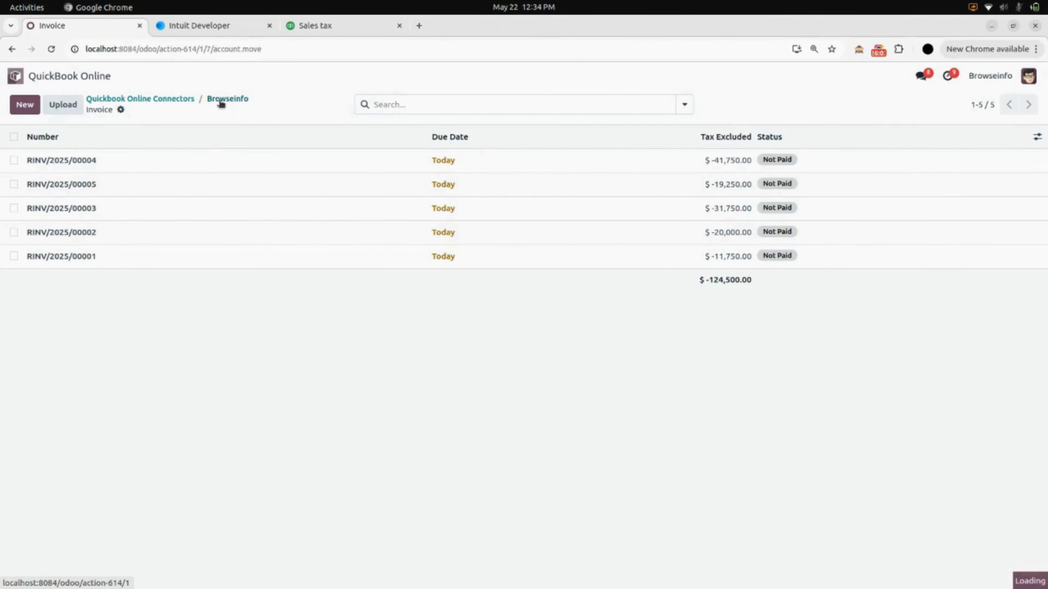
# Enable Import Refunds in the vendor refund settings, save the connector, and run the refunds scan to import QuickBooks vendor refunds
pyautogui.scroll(-10, 167, 425)
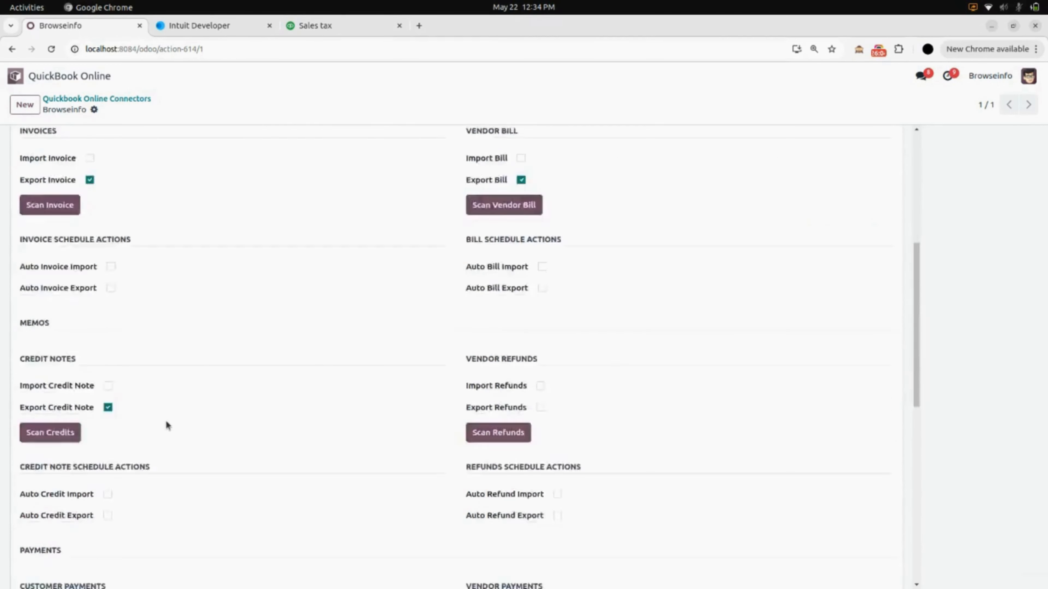
pyautogui.scroll(2, 167, 425)
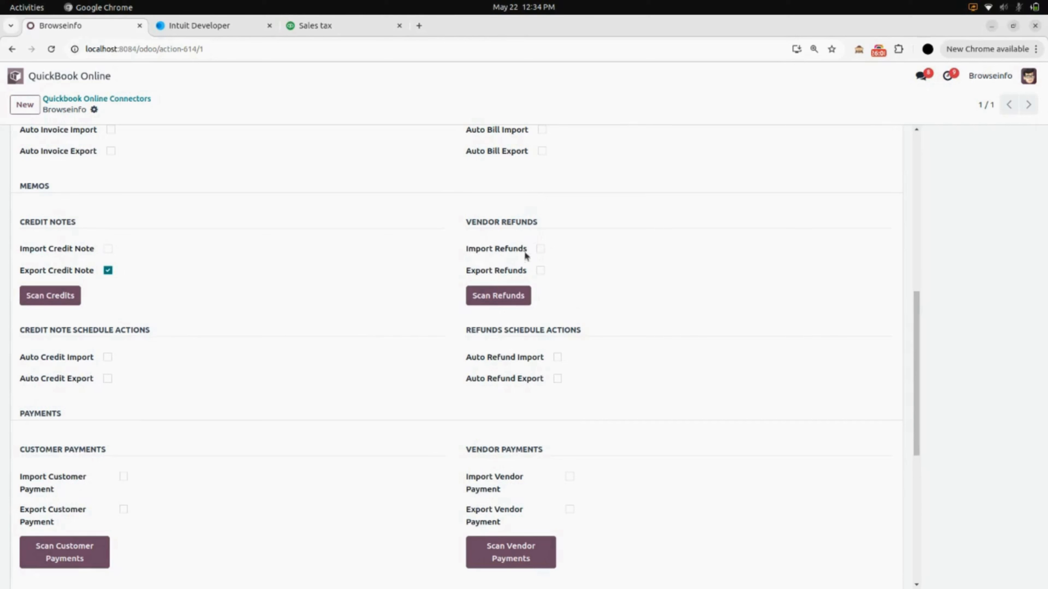
pyautogui.click(543, 249)
pyautogui.click(162, 111)
pyautogui.click(515, 292)
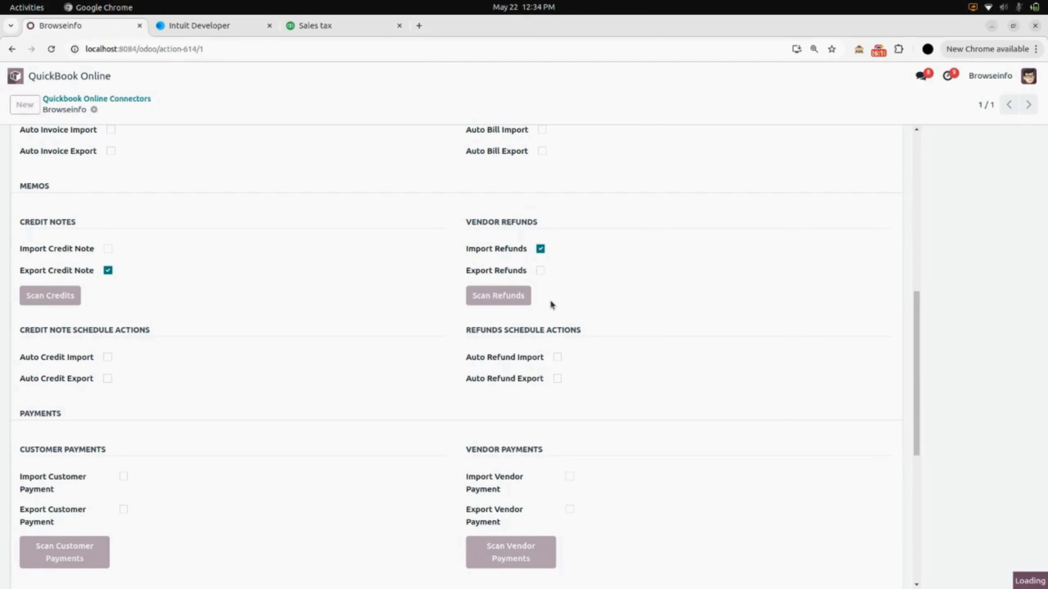
# Replace Import Refunds with Export Refunds, save the connector, and run the refunds scan to send Odoo vendor refunds to QuickBooks
pyautogui.click(540, 230)
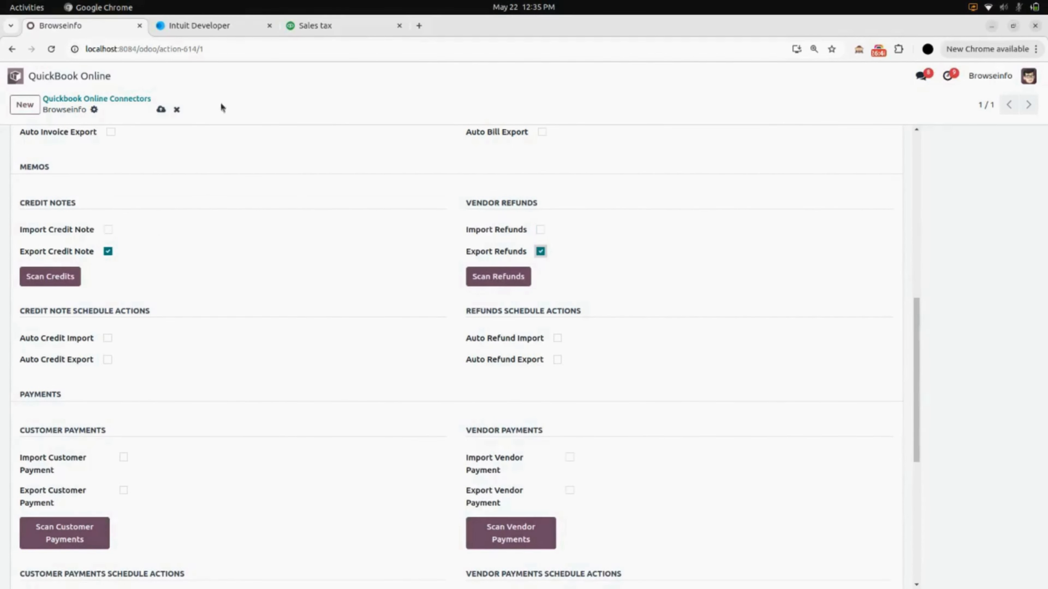
pyautogui.click(161, 110)
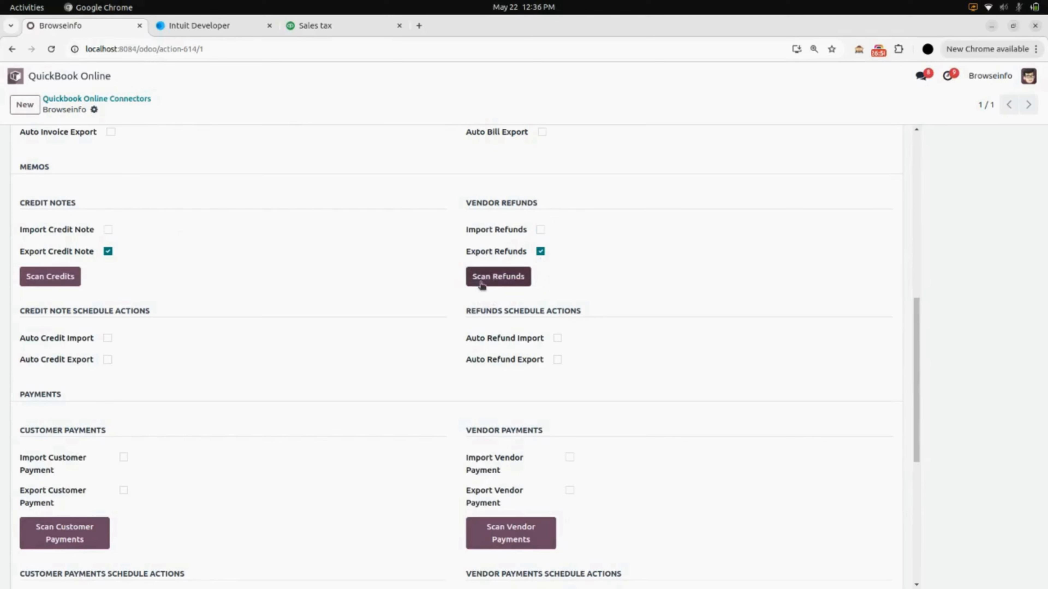
pyautogui.click(495, 283)
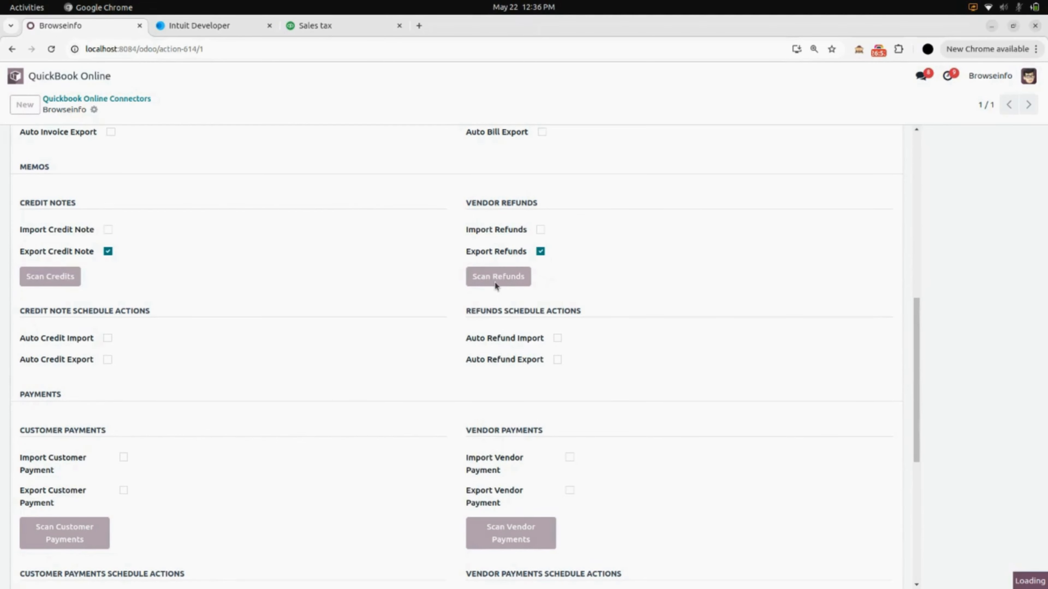
# Enable Import Customer Payment, save the connector, and run the customer payments scan to import the QuickBooks payments
pyautogui.scroll(-1, 435, 289)
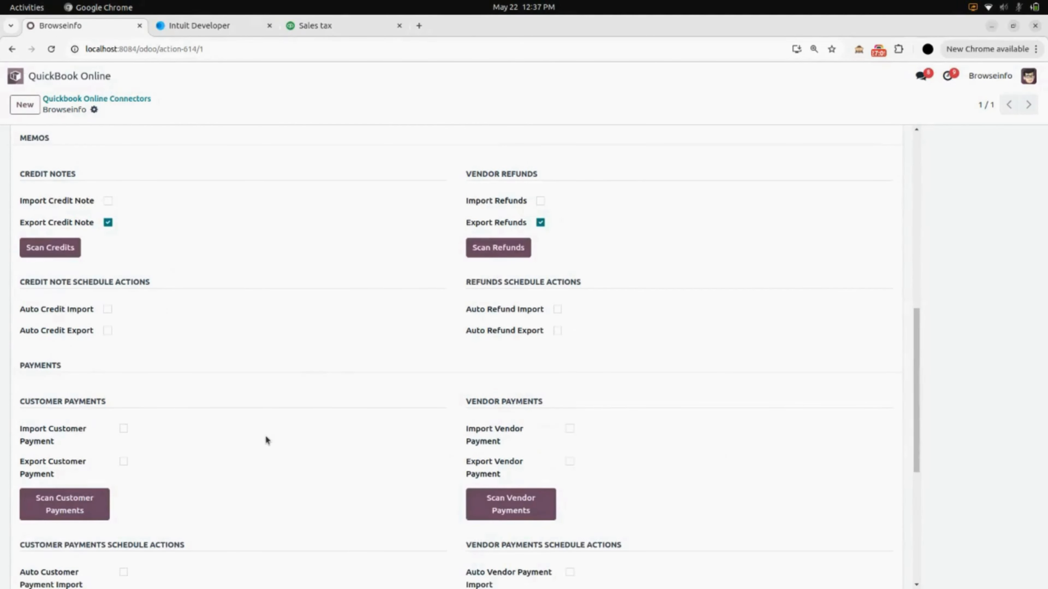
pyautogui.scroll(-3, 266, 436)
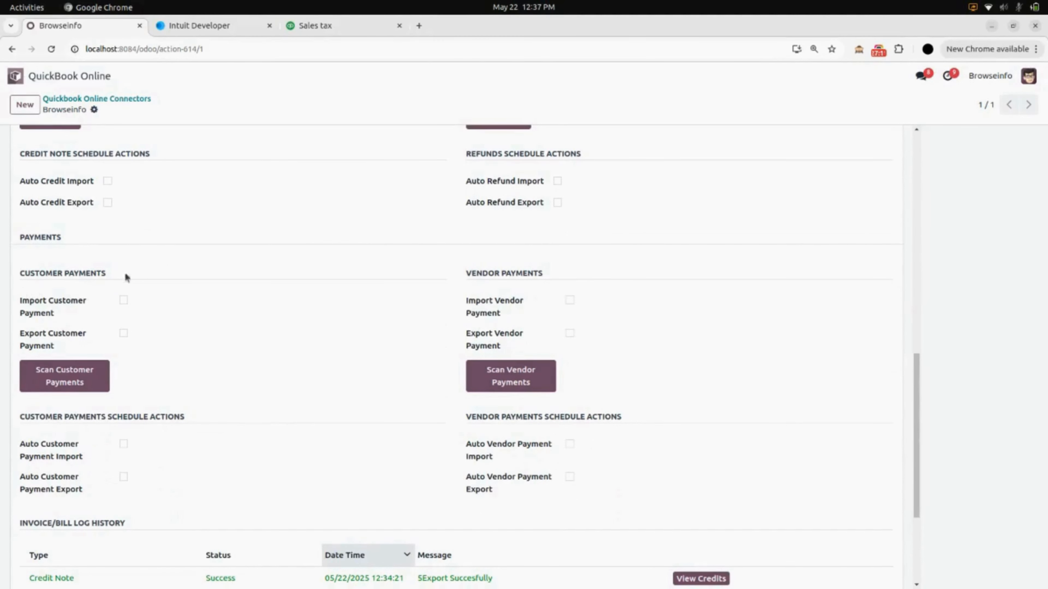
pyautogui.click(125, 300)
pyautogui.click(163, 110)
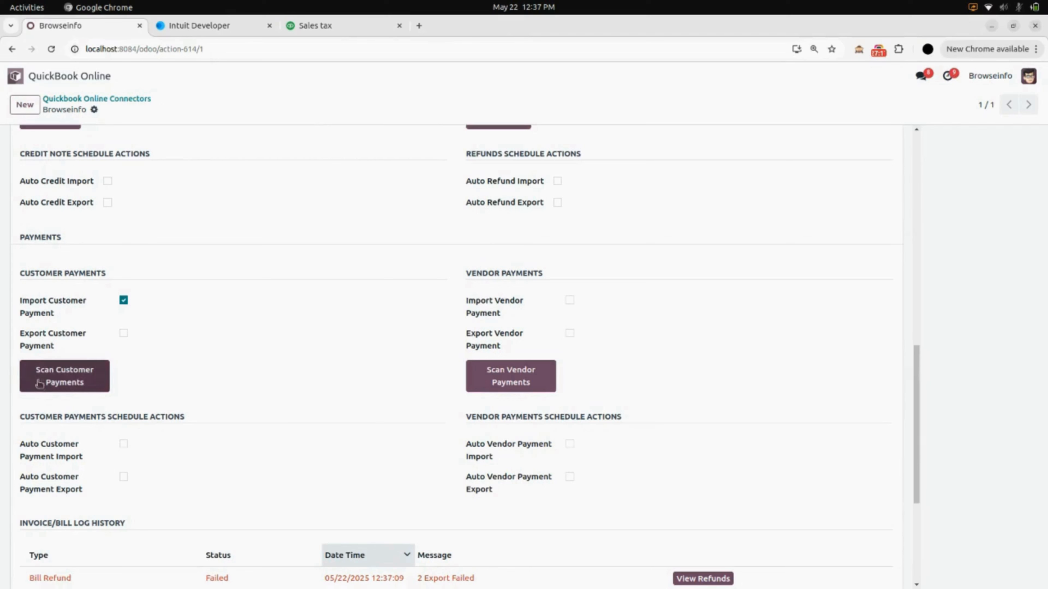
pyautogui.click(53, 388)
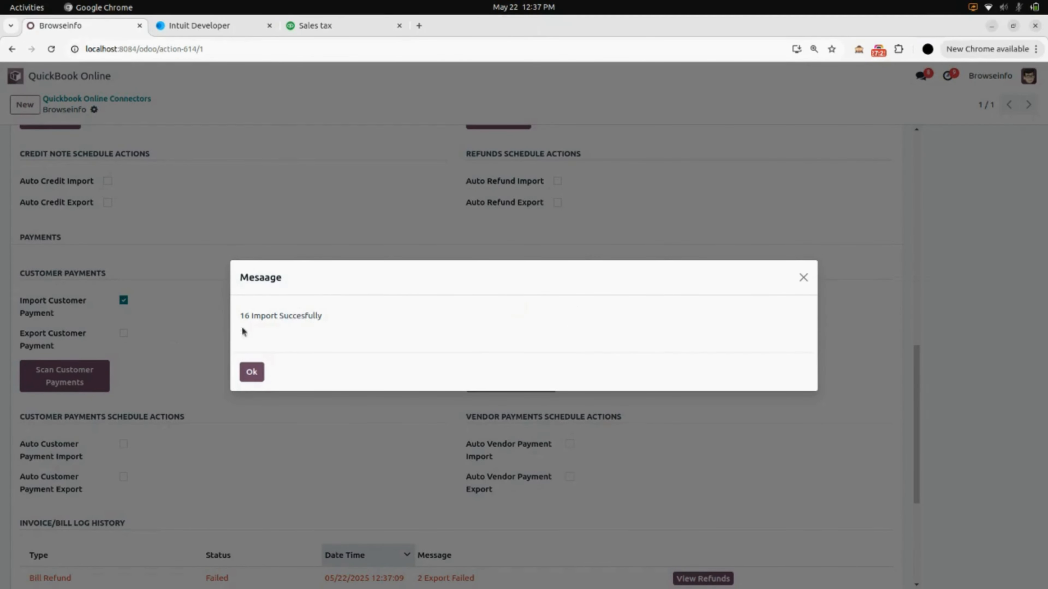
pyautogui.click(252, 372)
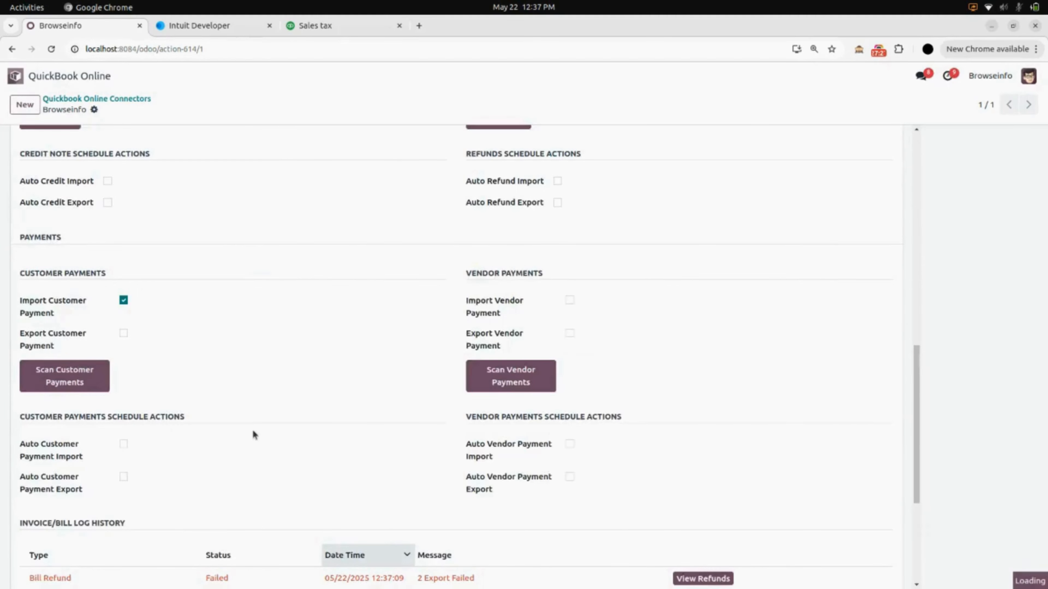
# View the imported customer payments from the customer payment entry in the invoice/bill log history
pyautogui.scroll(-5, 252, 432)
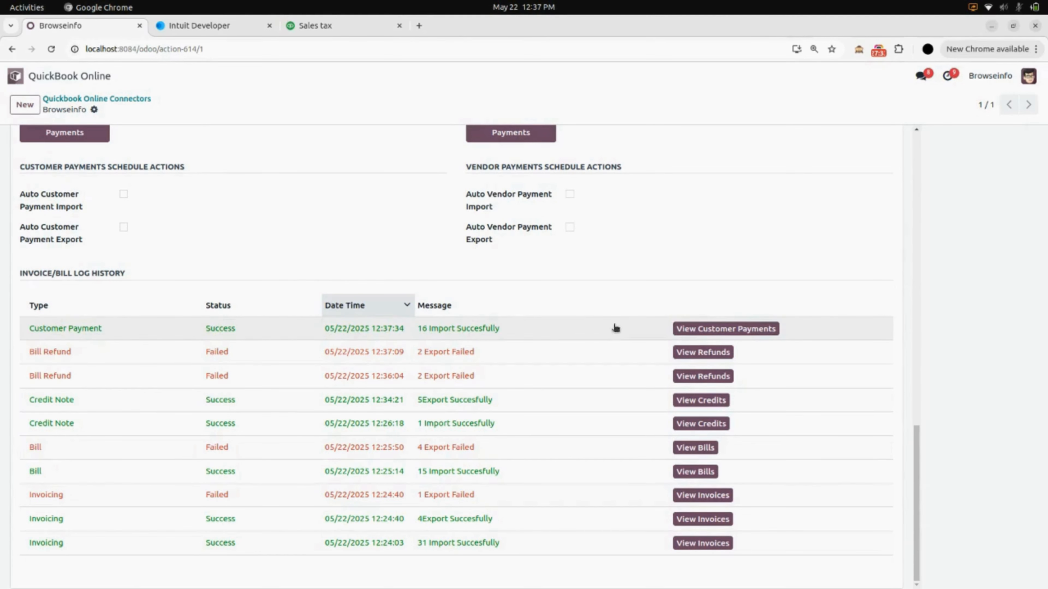
pyautogui.click(722, 328)
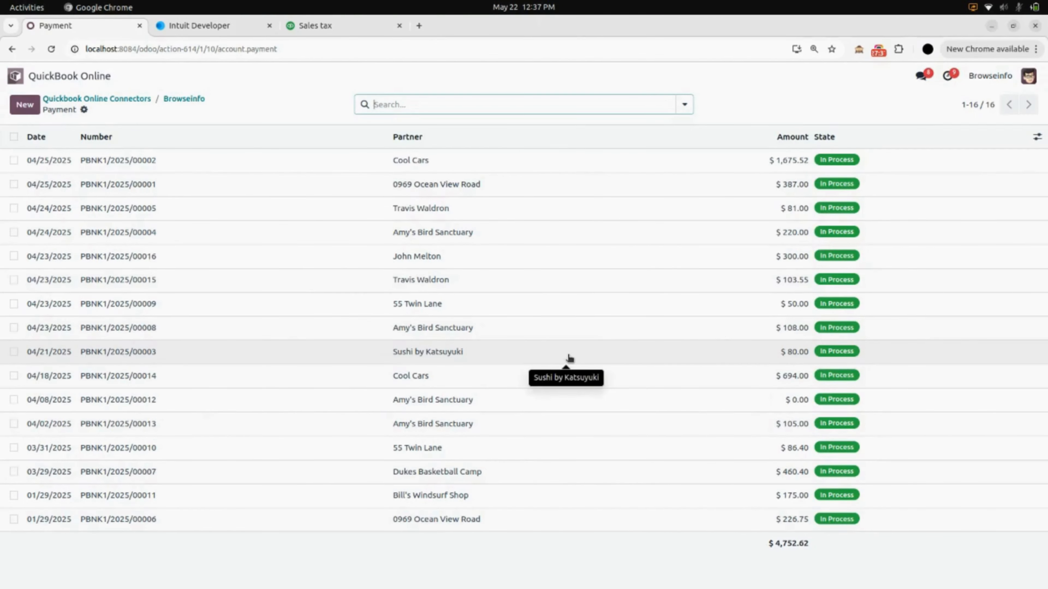
# Replace Import Customer Payment with Export Customer Payment on the Browseinfo connector, save it, and run the customer payments scan to export Odoo payments
pyautogui.click(192, 104)
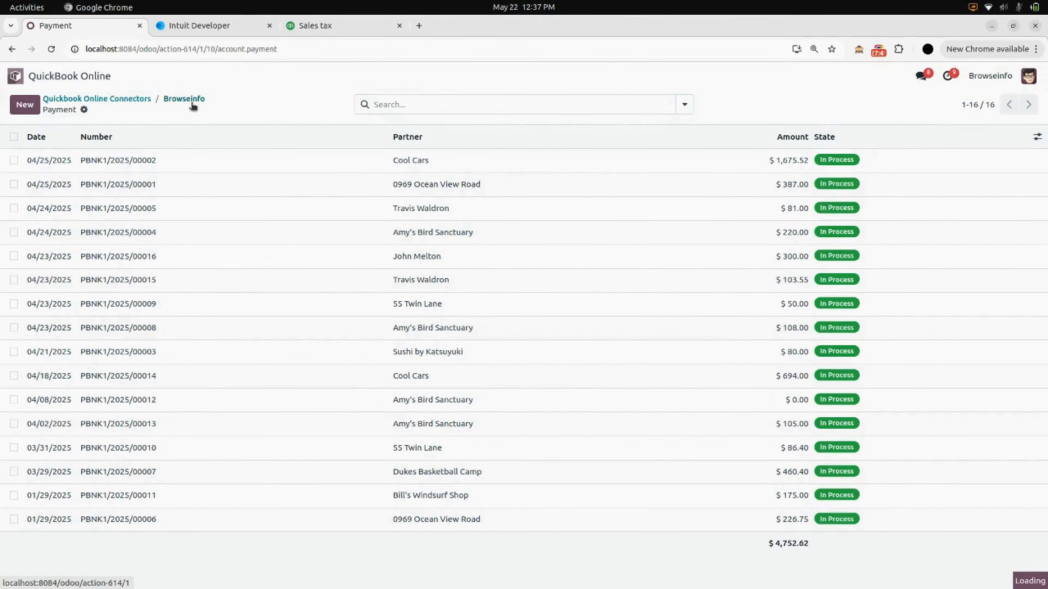
pyautogui.scroll(-2, 142, 362)
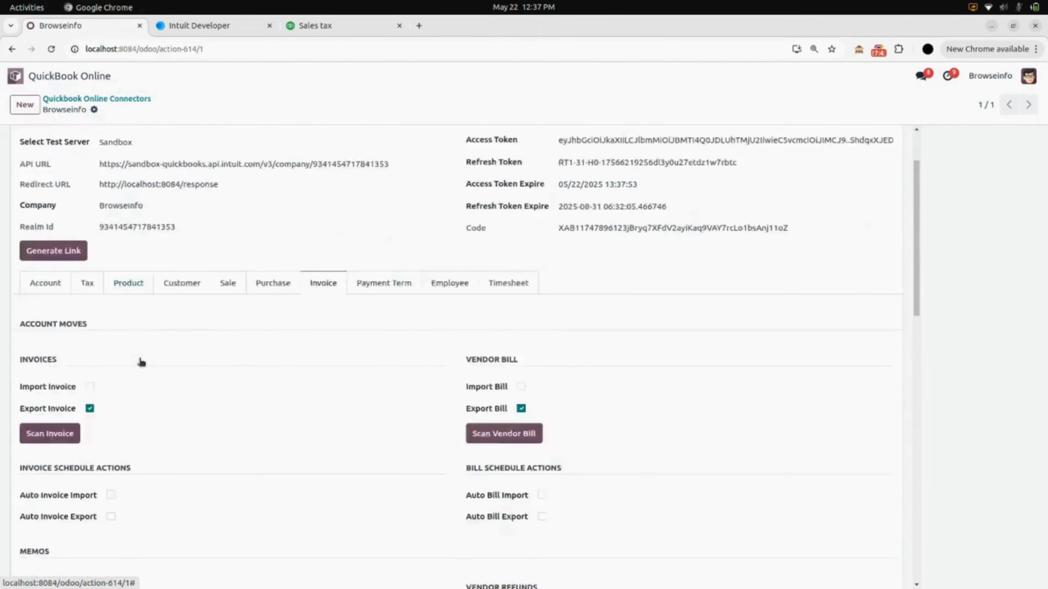
pyautogui.scroll(-10, 142, 362)
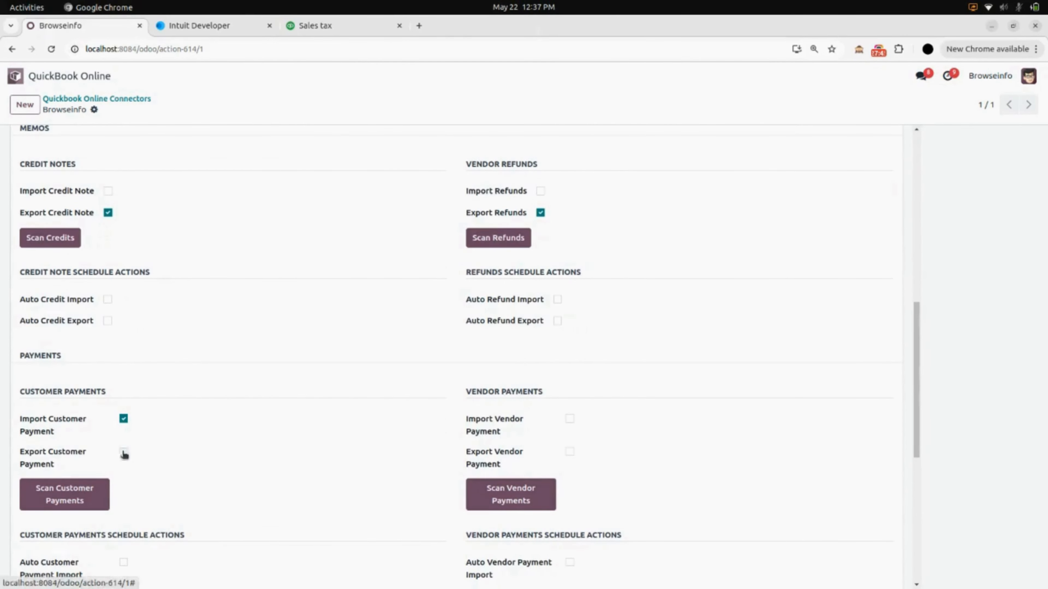
pyautogui.click(124, 452)
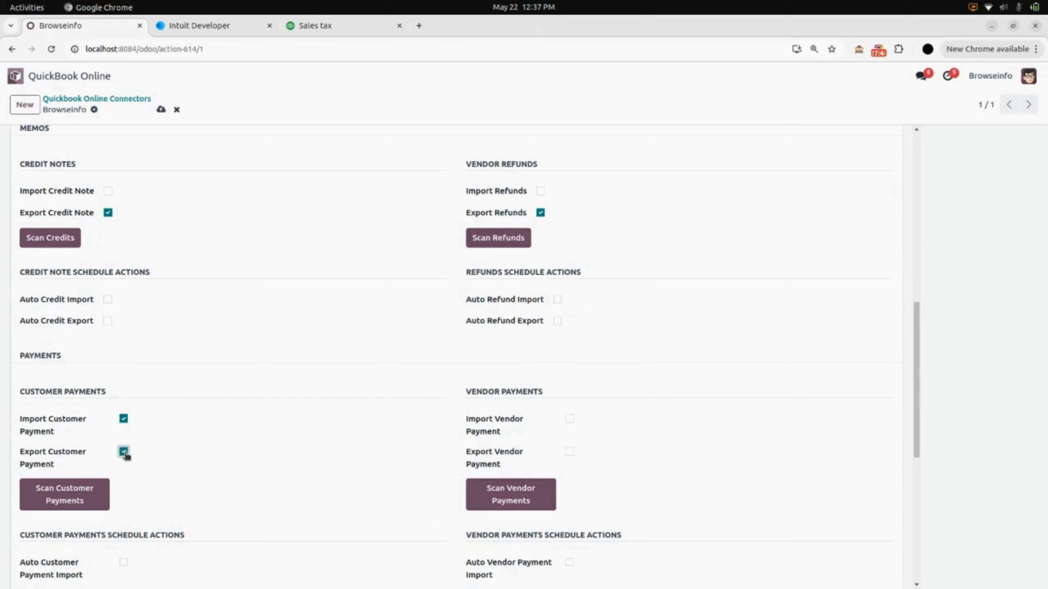
pyautogui.click(124, 420)
pyautogui.click(160, 109)
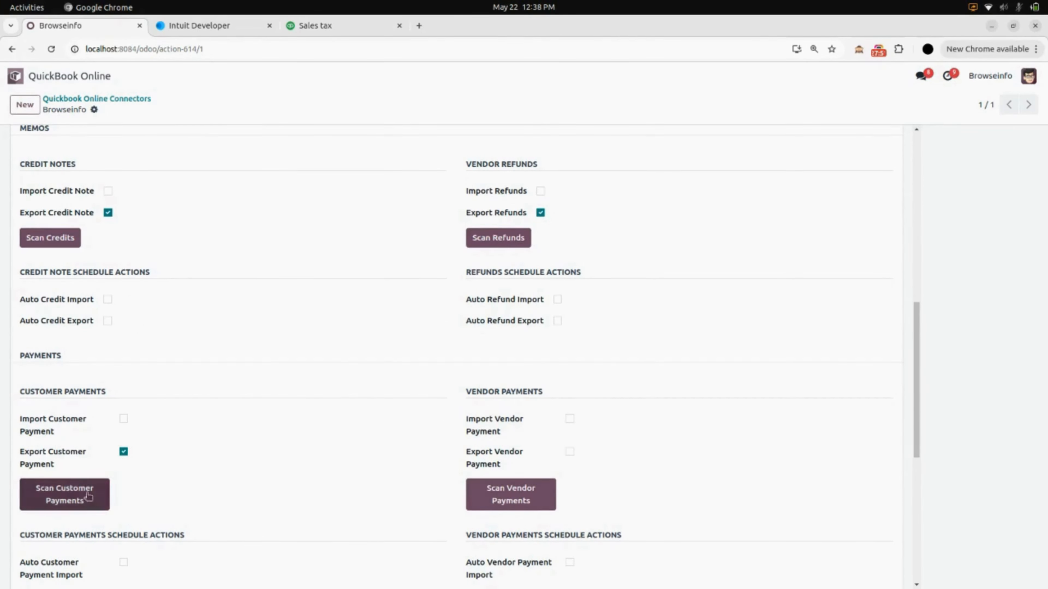
pyautogui.click(62, 500)
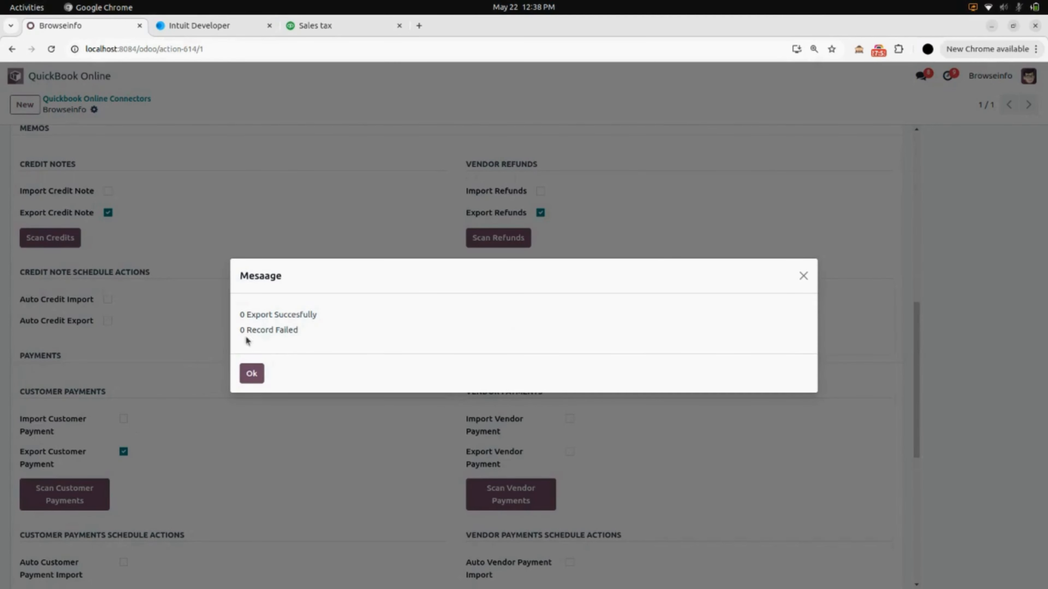
pyautogui.click(249, 375)
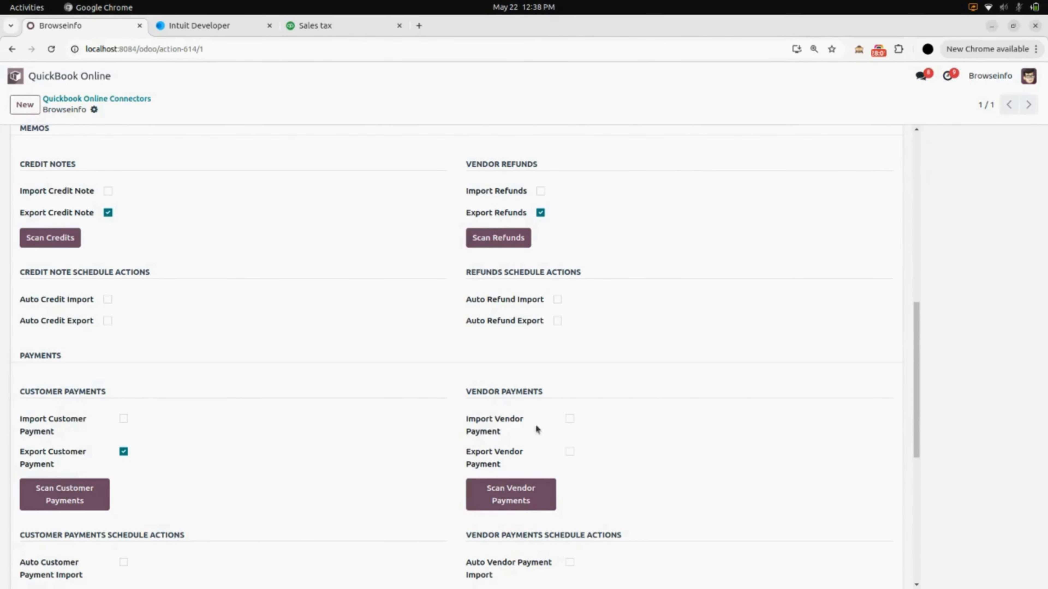
# Enable Import Vendor Payment, save and scan vendor payments, and view the imported vendor payments from the invoice/bill log history
pyautogui.click(569, 419)
pyautogui.click(161, 109)
pyautogui.click(501, 497)
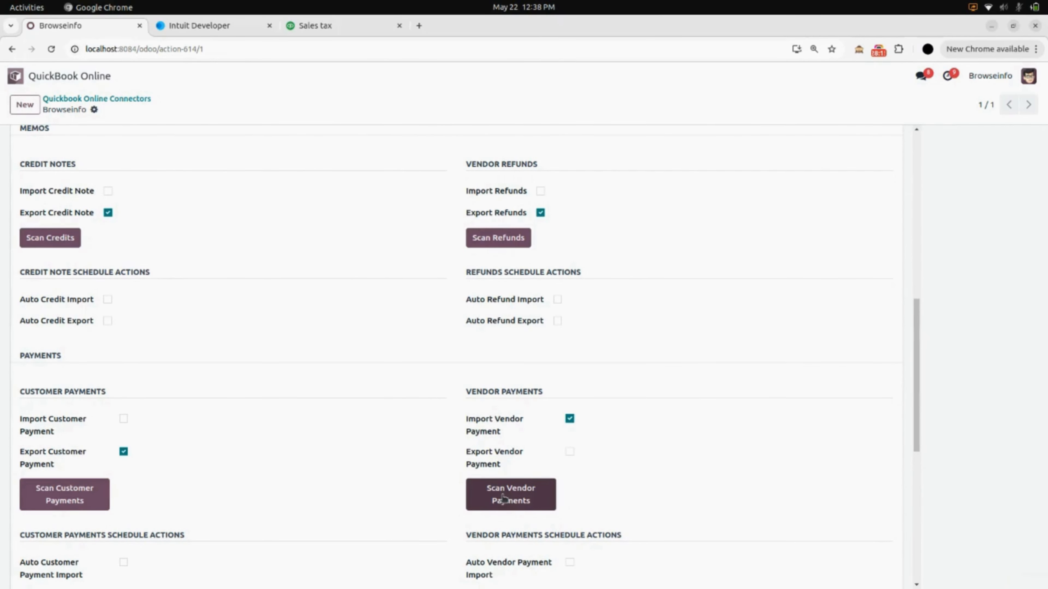
pyautogui.scroll(-10, 502, 498)
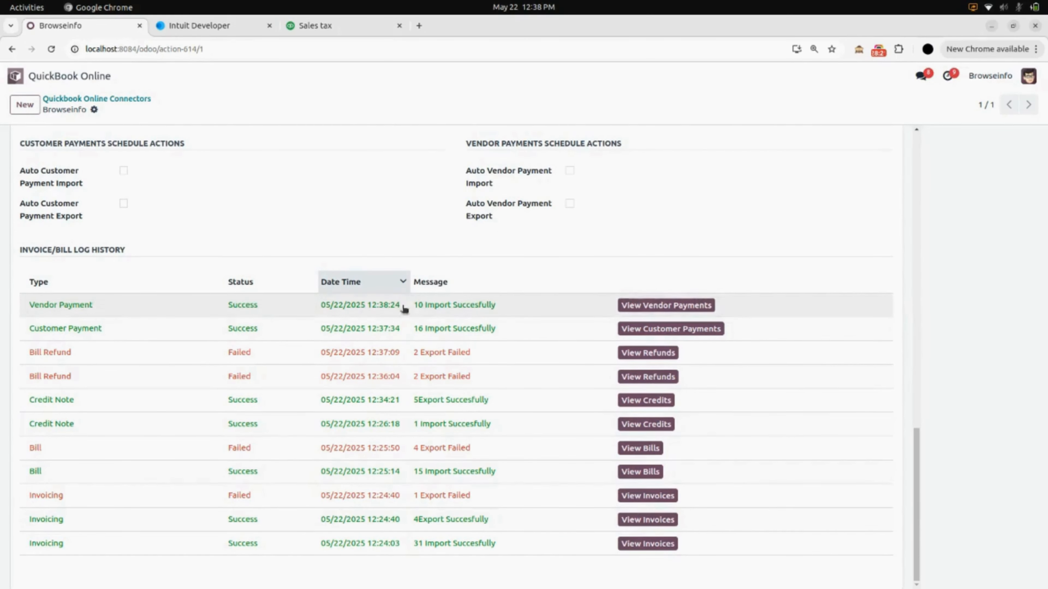
pyautogui.click(646, 306)
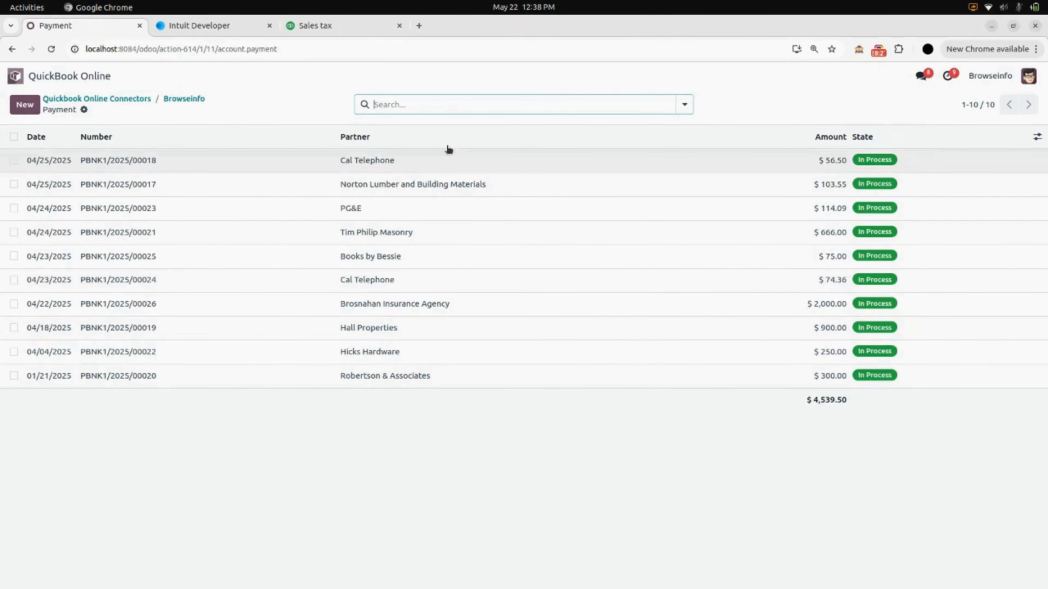
# Replace Import Vendor Payment with Export Vendor Payment on the connector, save it, and run the vendor payments scan to export Odoo payments
pyautogui.click(188, 100)
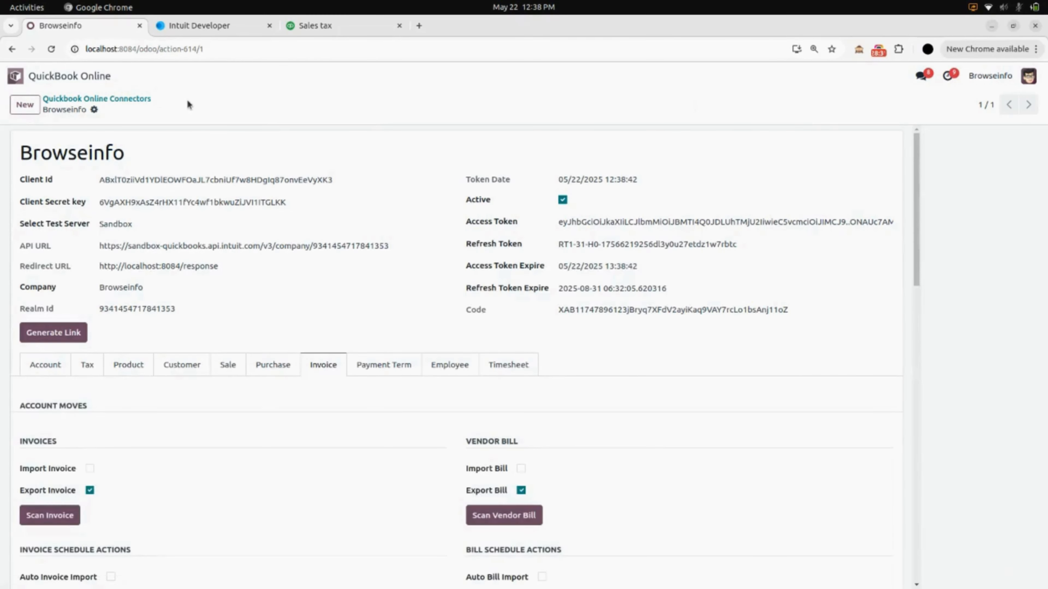
pyautogui.scroll(-10, 256, 411)
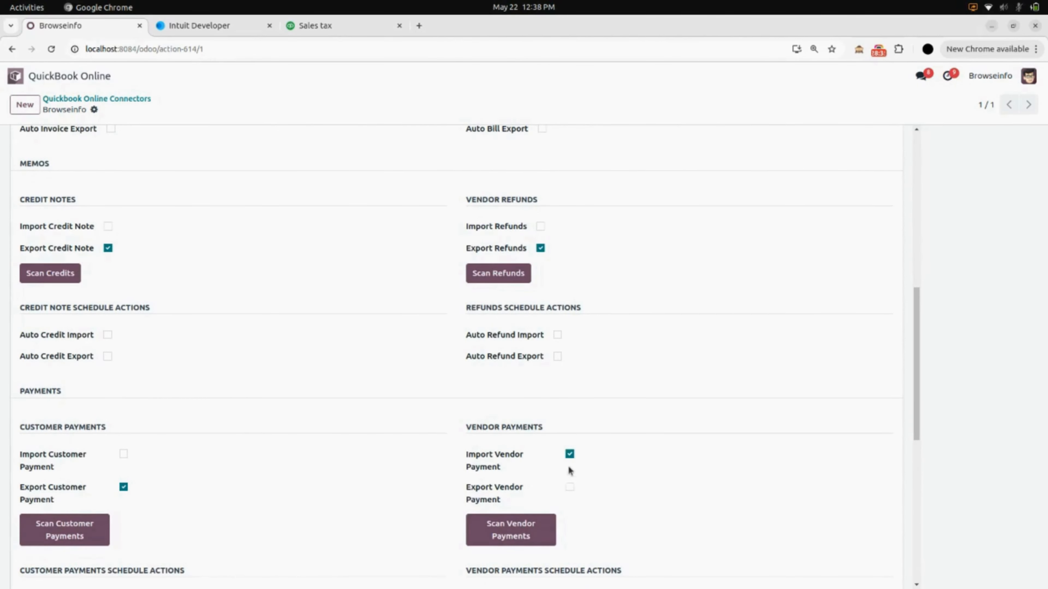
pyautogui.click(570, 454)
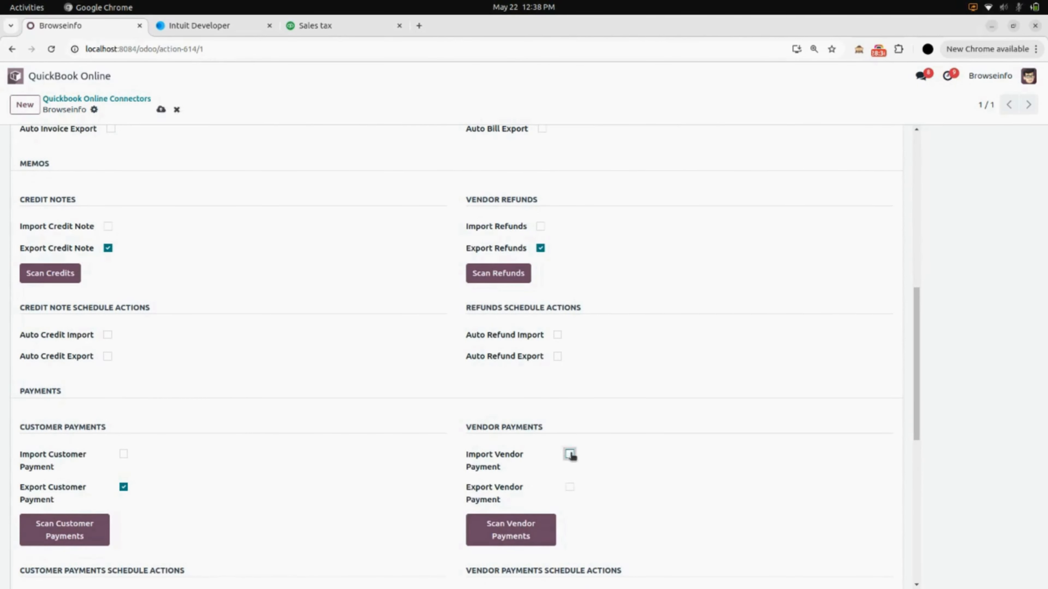
pyautogui.click(568, 487)
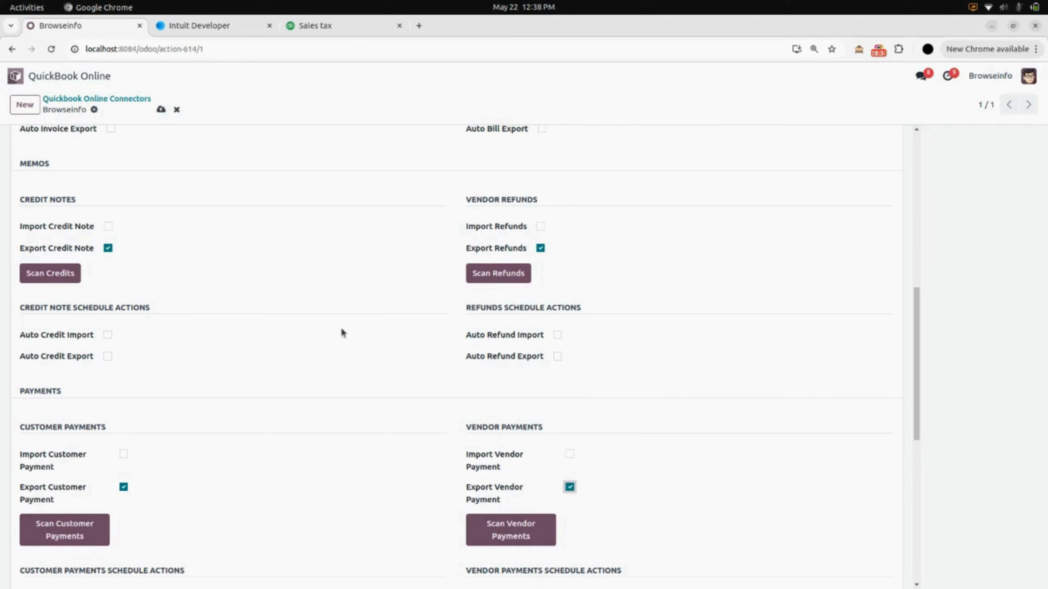
pyautogui.click(159, 110)
pyautogui.scroll(-8, 493, 294)
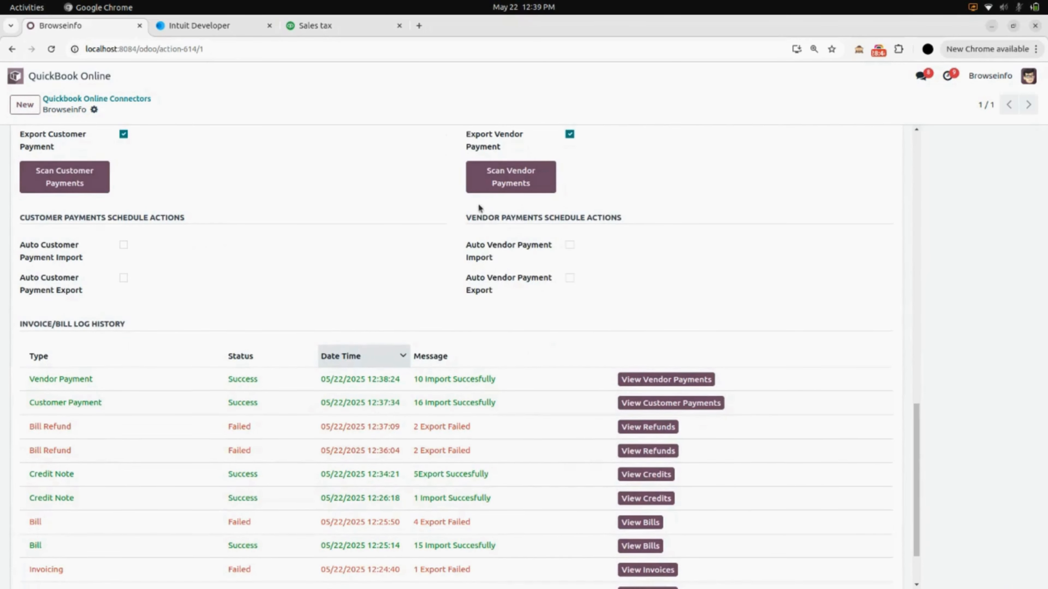
pyautogui.click(515, 180)
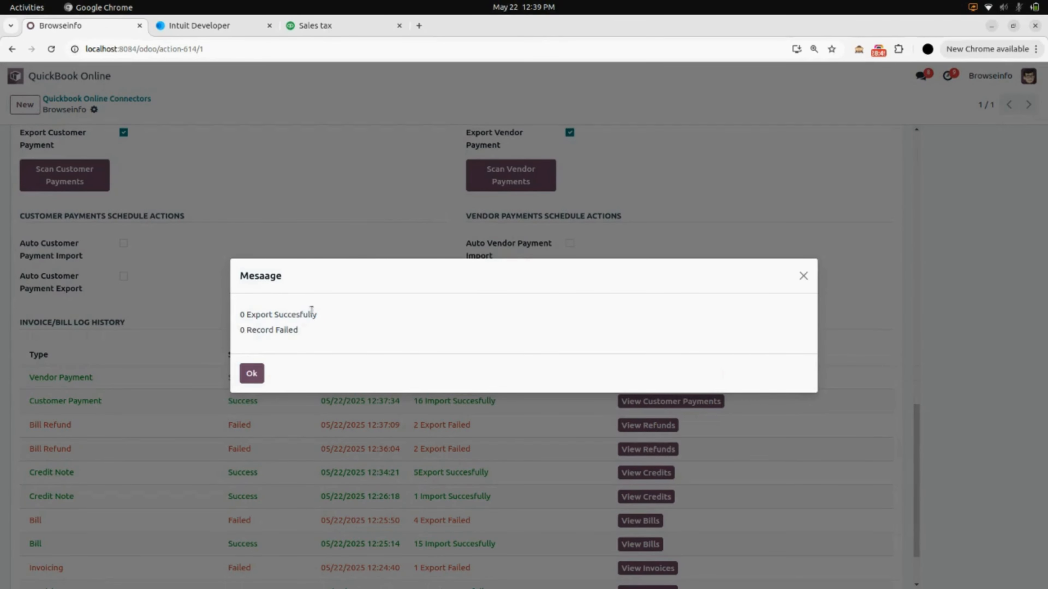
pyautogui.click(253, 373)
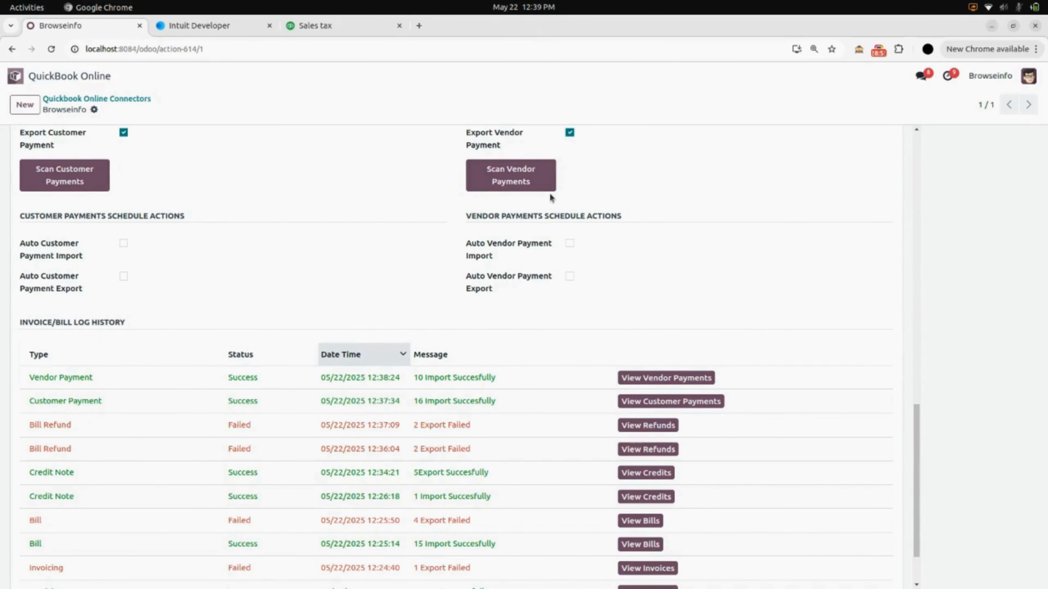
# Enable Import Payment Term, save and scan payment terms, and view the imported terms from the payment term log history
pyautogui.scroll(15, 550, 197)
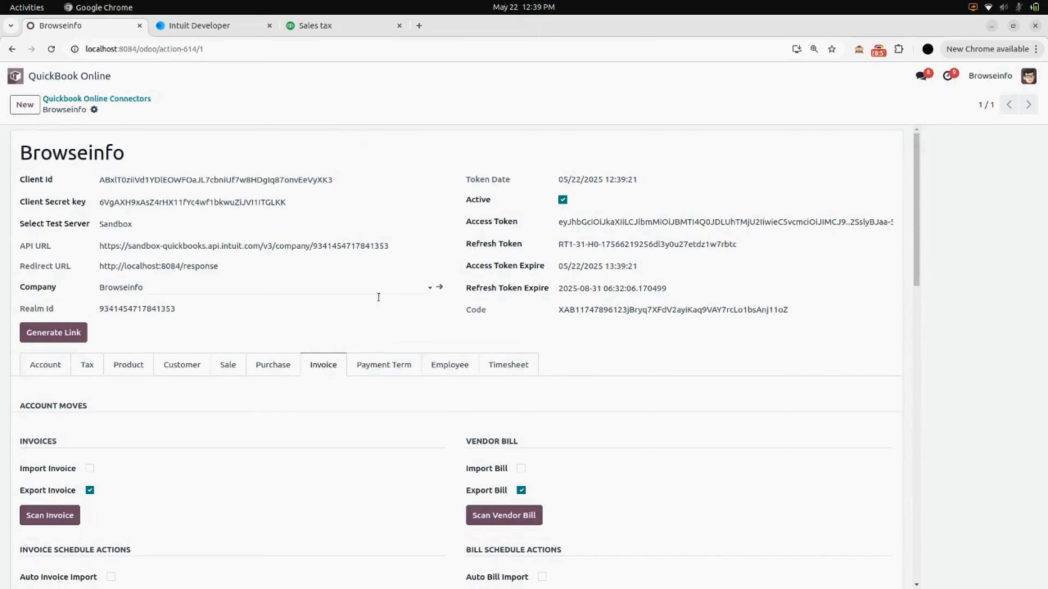
pyautogui.click(380, 367)
pyautogui.scroll(-3, 380, 367)
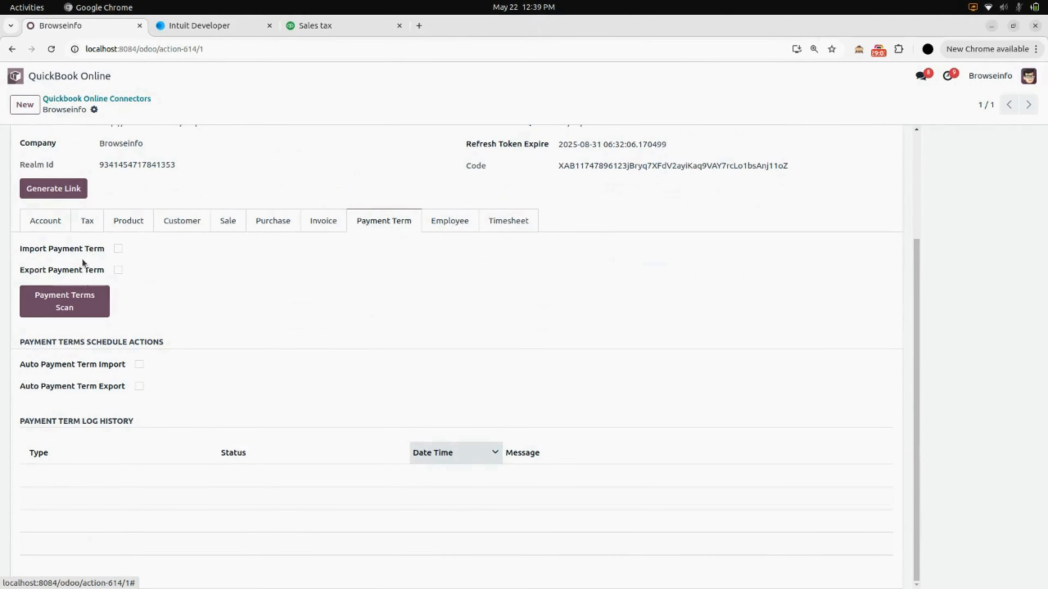
pyautogui.click(118, 248)
pyautogui.click(161, 110)
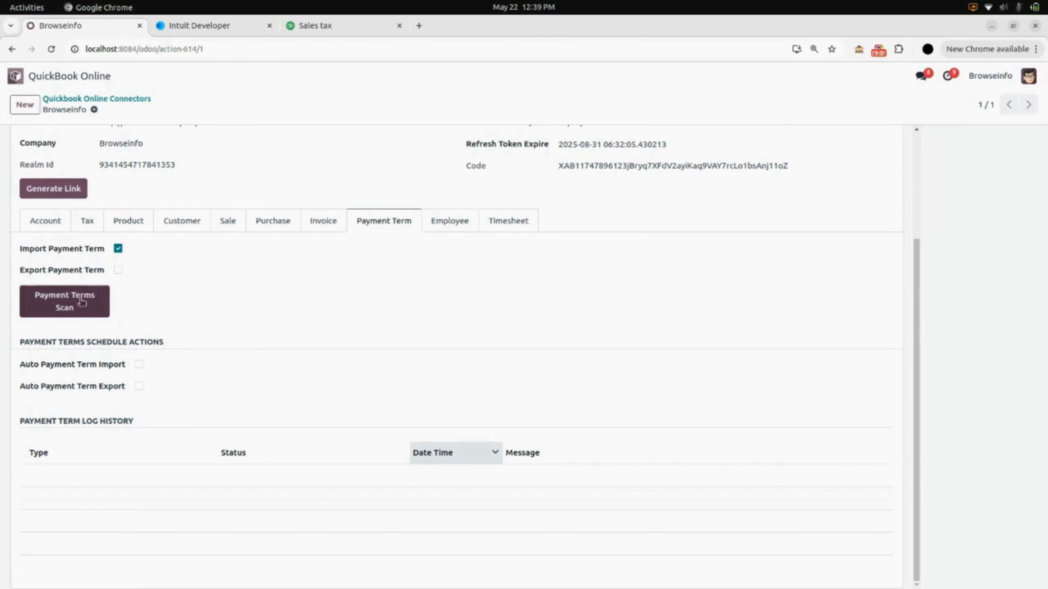
pyautogui.click(89, 298)
pyautogui.click(62, 300)
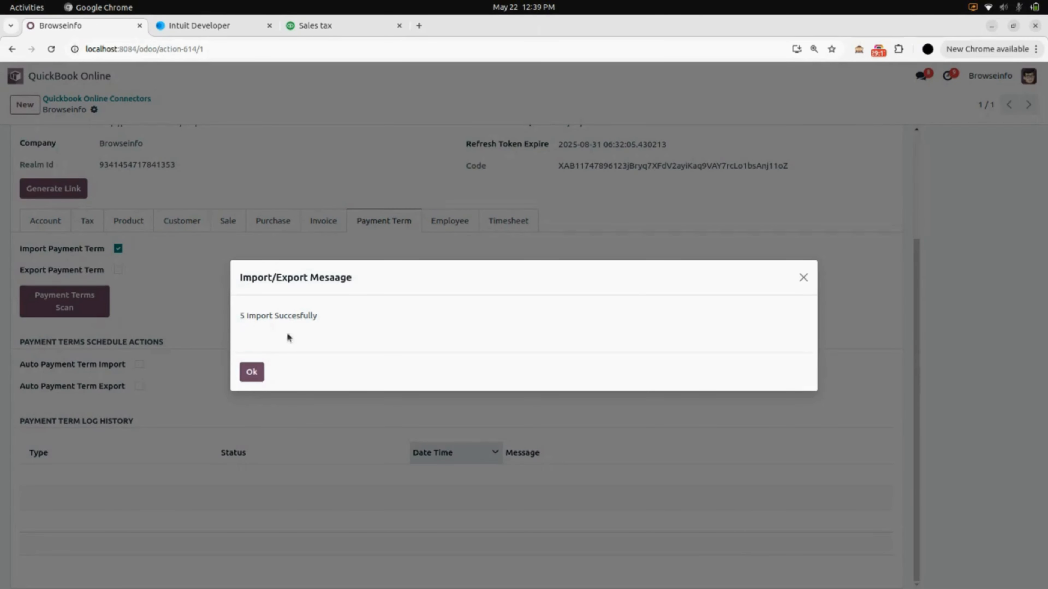
pyautogui.click(251, 379)
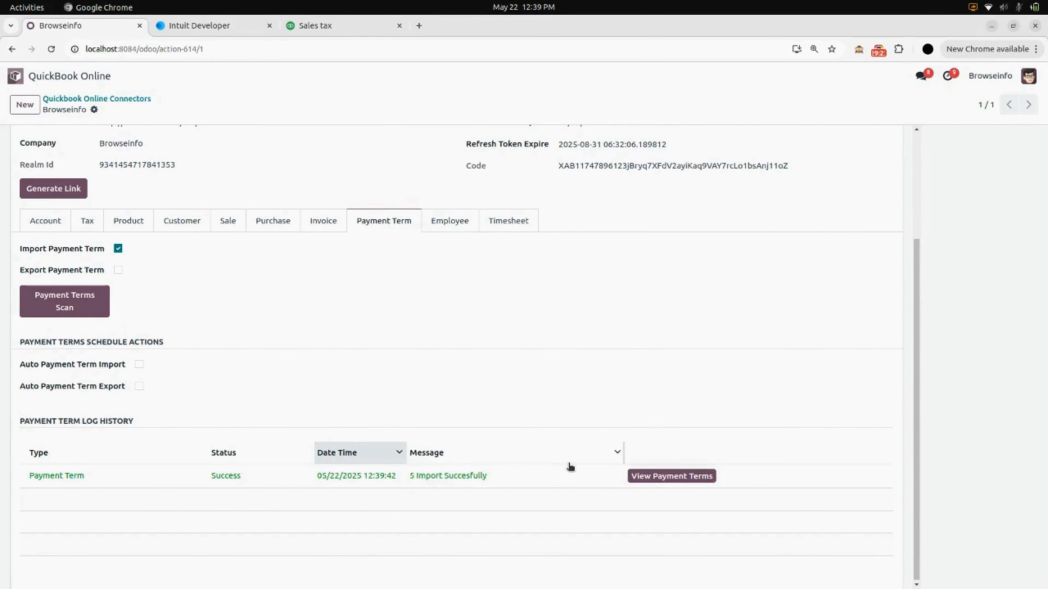
pyautogui.click(672, 477)
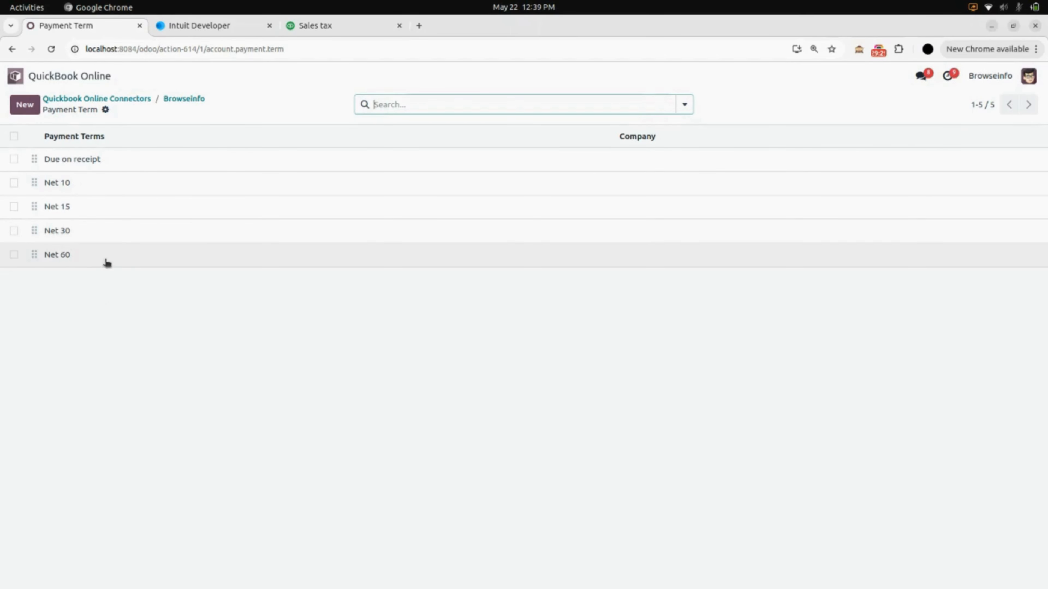
# Replace Import Payment Term with Export Payment Term, save and scan payment terms, and view the exported terms from the log history
pyautogui.click(189, 98)
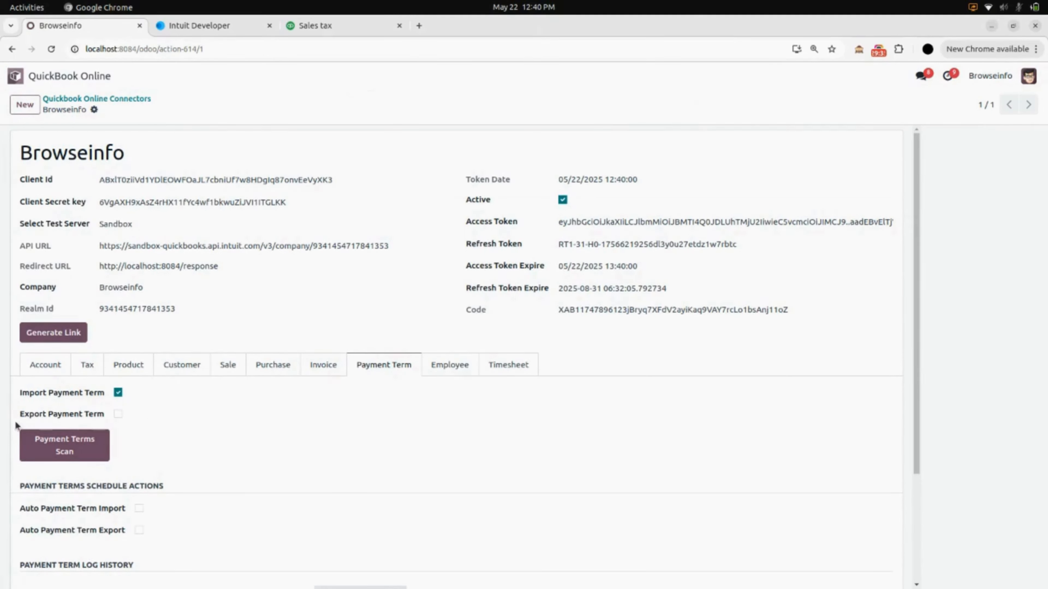
pyautogui.click(118, 392)
pyautogui.click(118, 414)
pyautogui.click(159, 109)
pyautogui.click(54, 446)
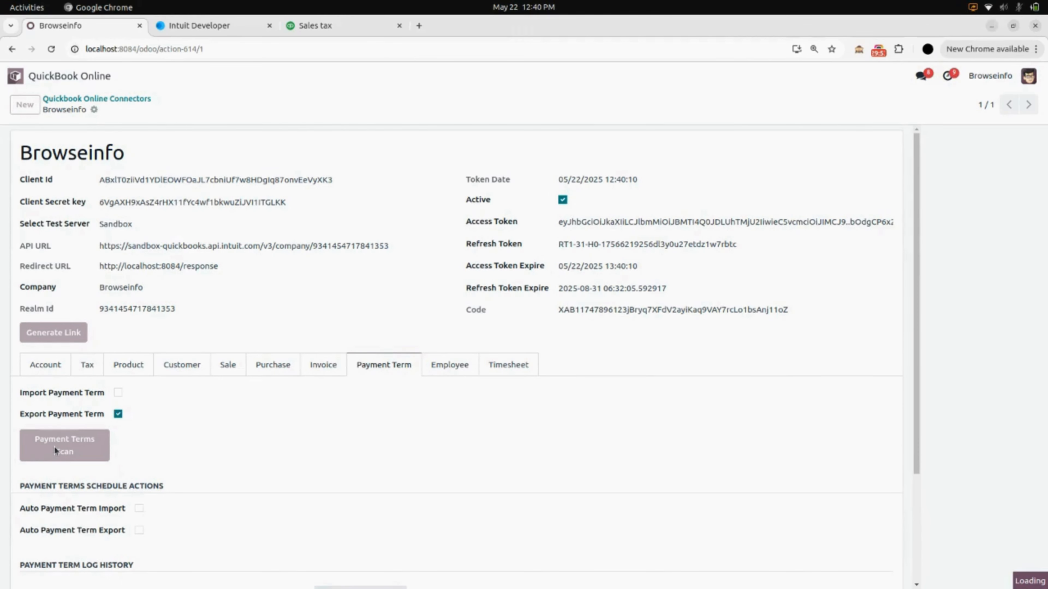
pyautogui.scroll(-4, 54, 446)
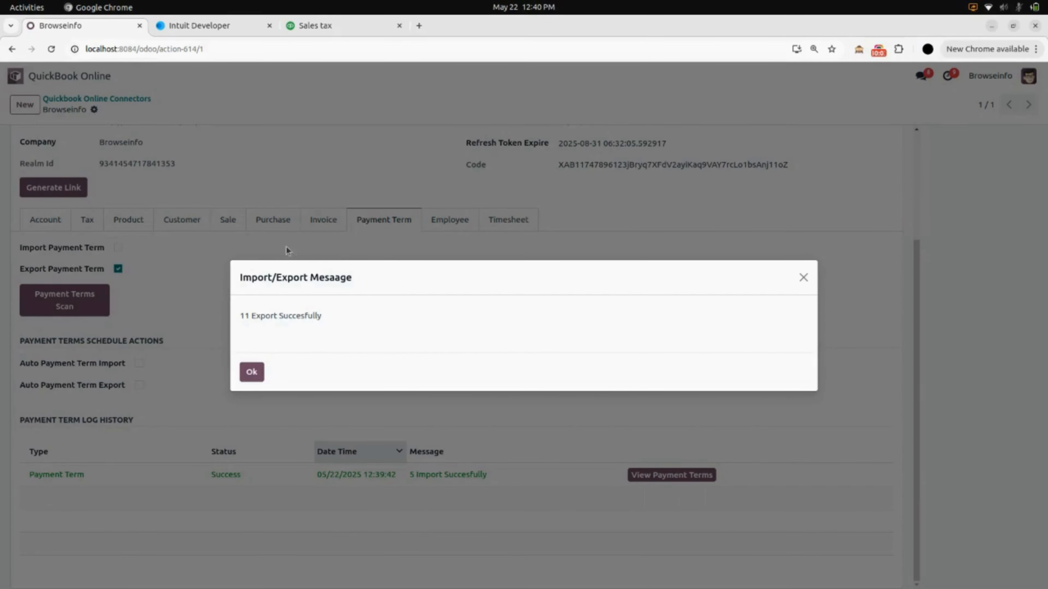
pyautogui.click(251, 372)
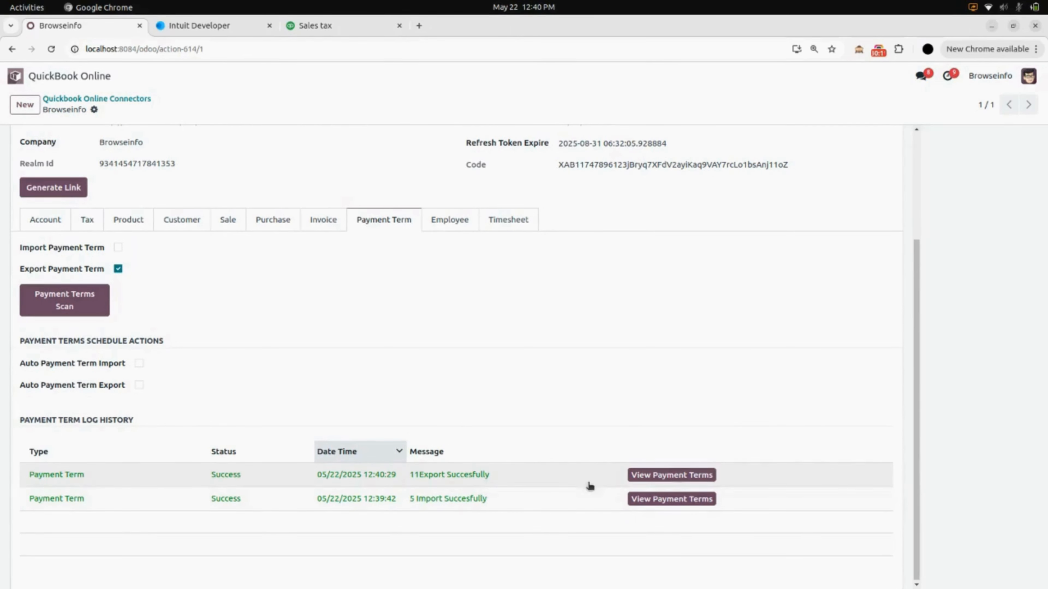
pyautogui.click(667, 475)
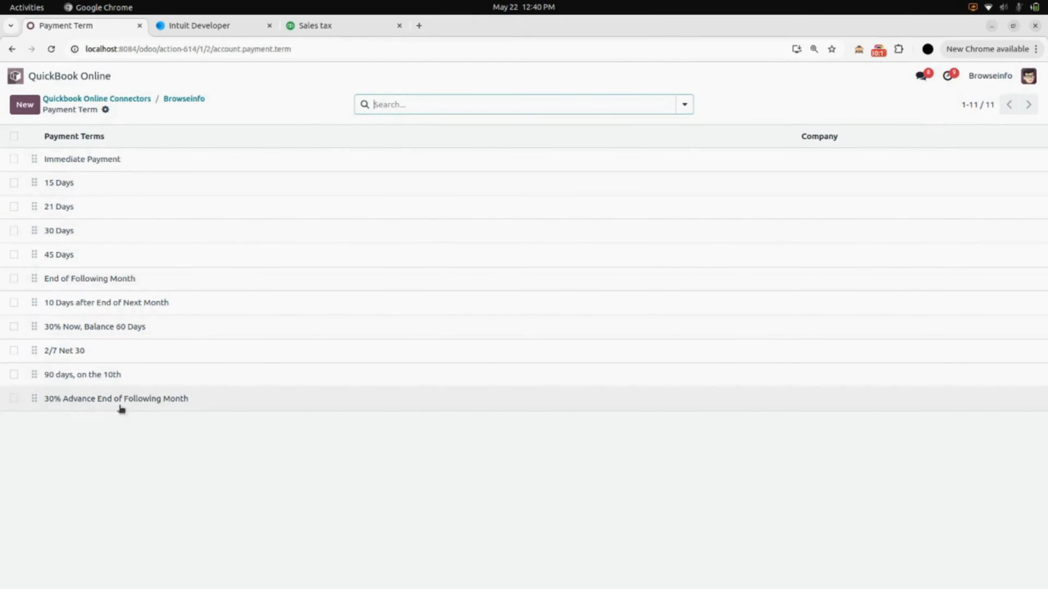
# Enable Import Department in the connector's employee settings, save the connector, and run the department scan to import the QuickBooks departments
pyautogui.click(181, 102)
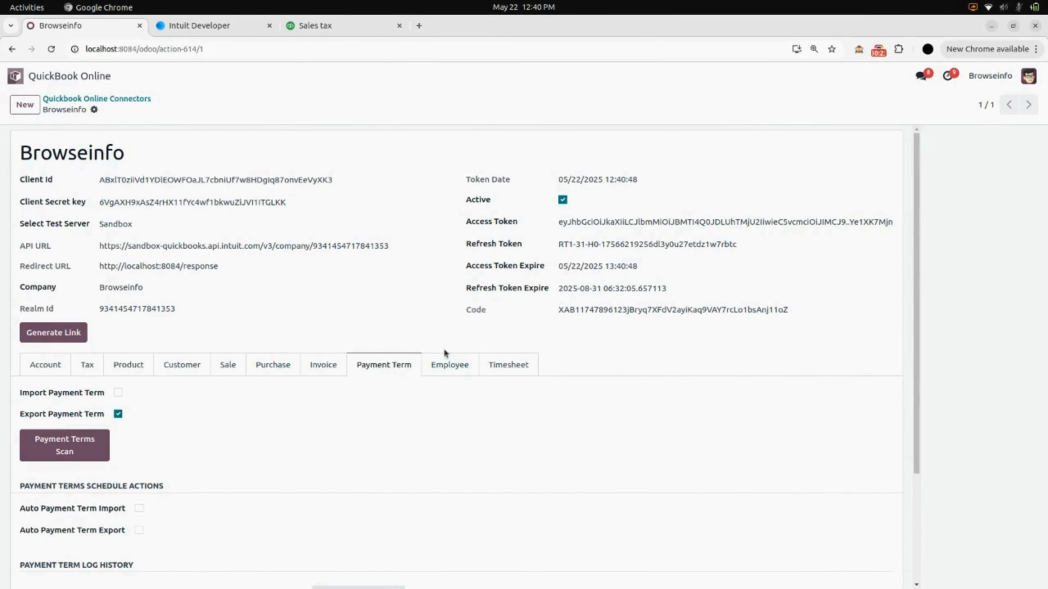
pyautogui.click(456, 371)
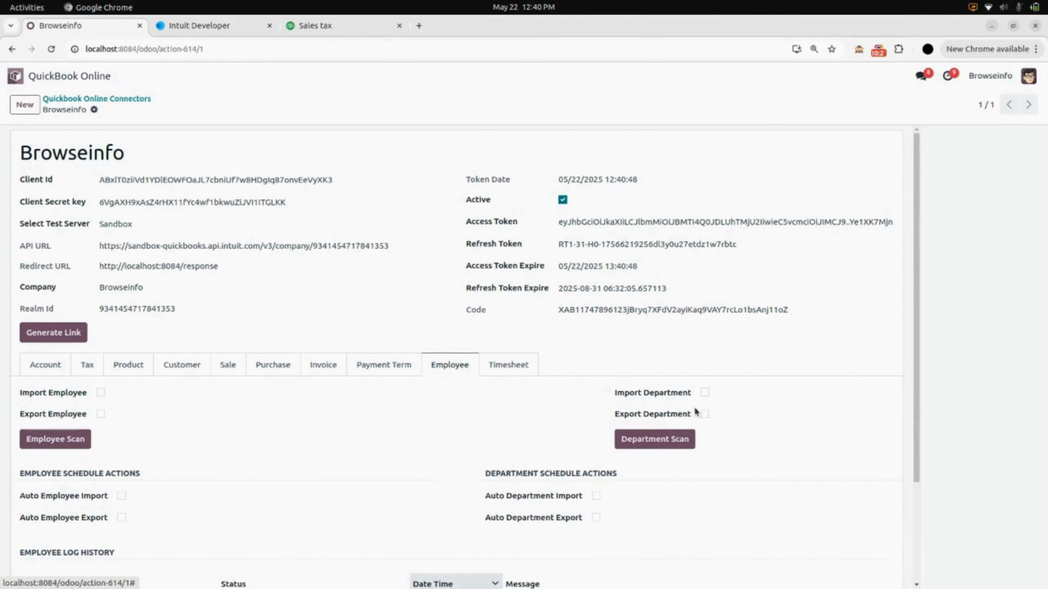
pyautogui.click(704, 392)
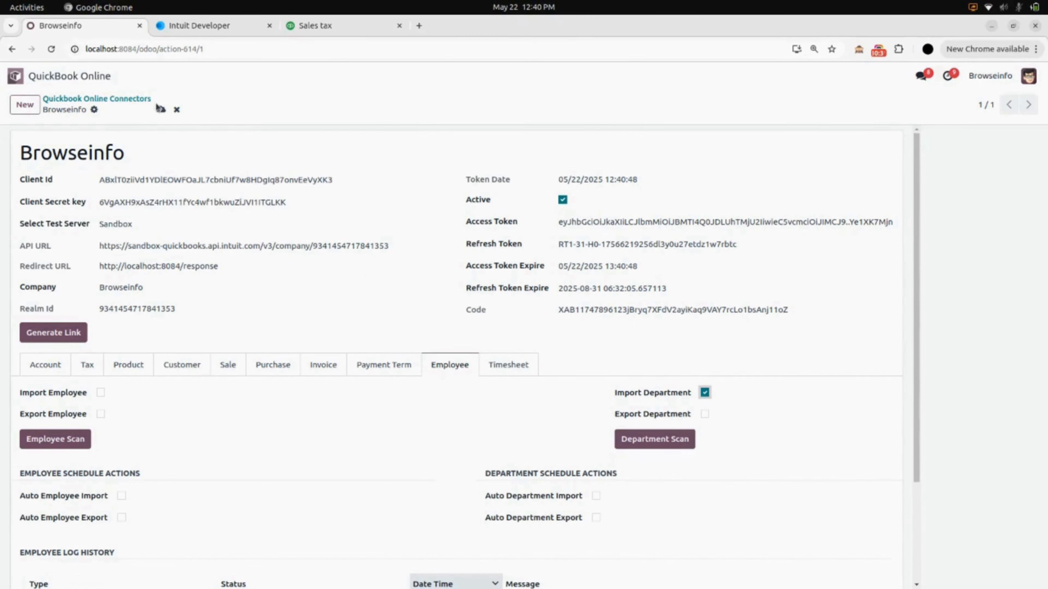
pyautogui.click(161, 109)
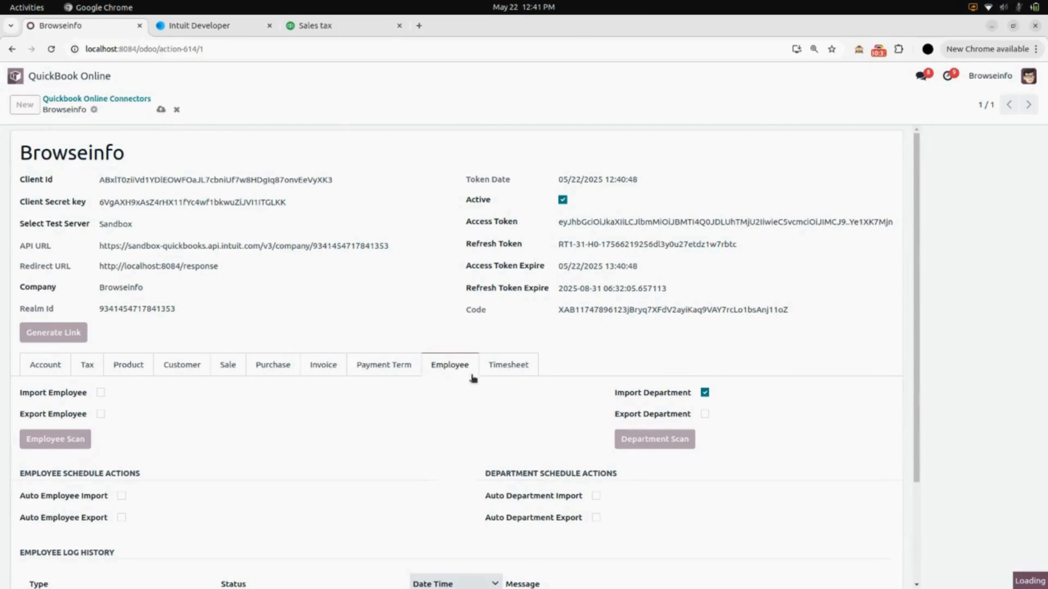
pyautogui.click(656, 439)
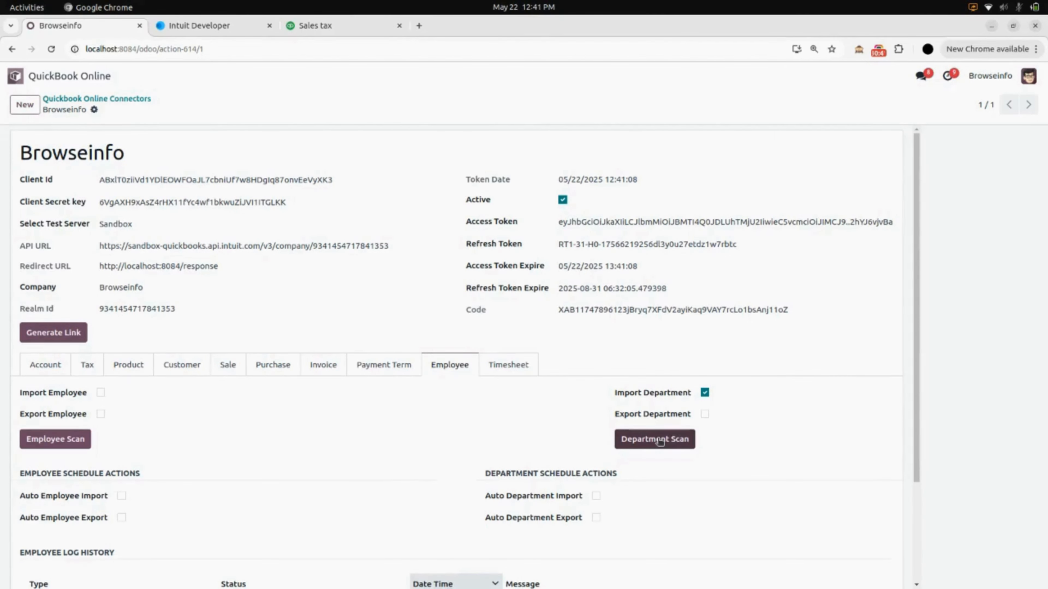
pyautogui.scroll(-3, 660, 441)
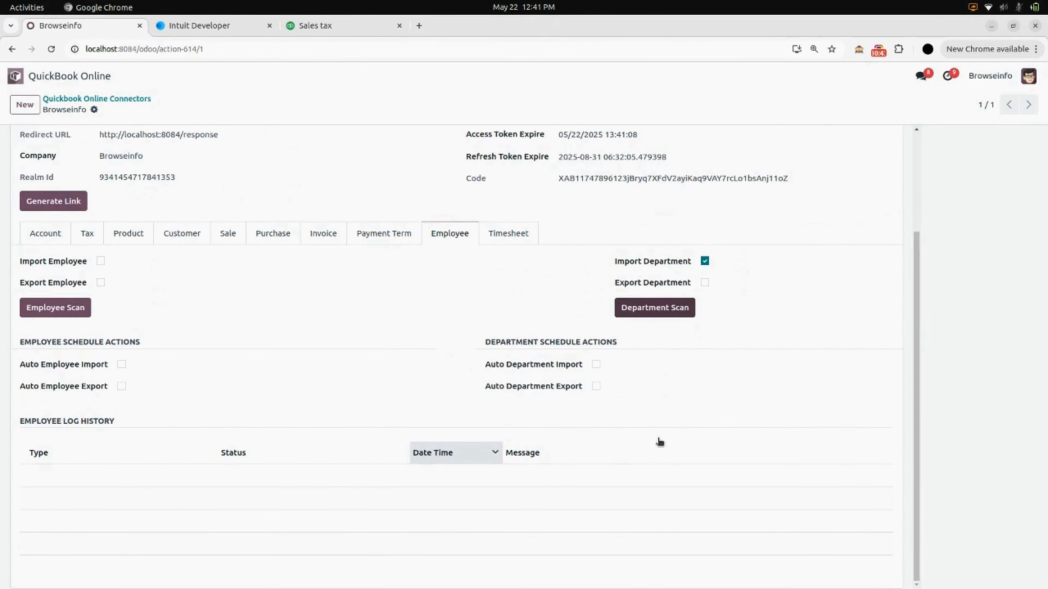
pyautogui.scroll(3, 650, 314)
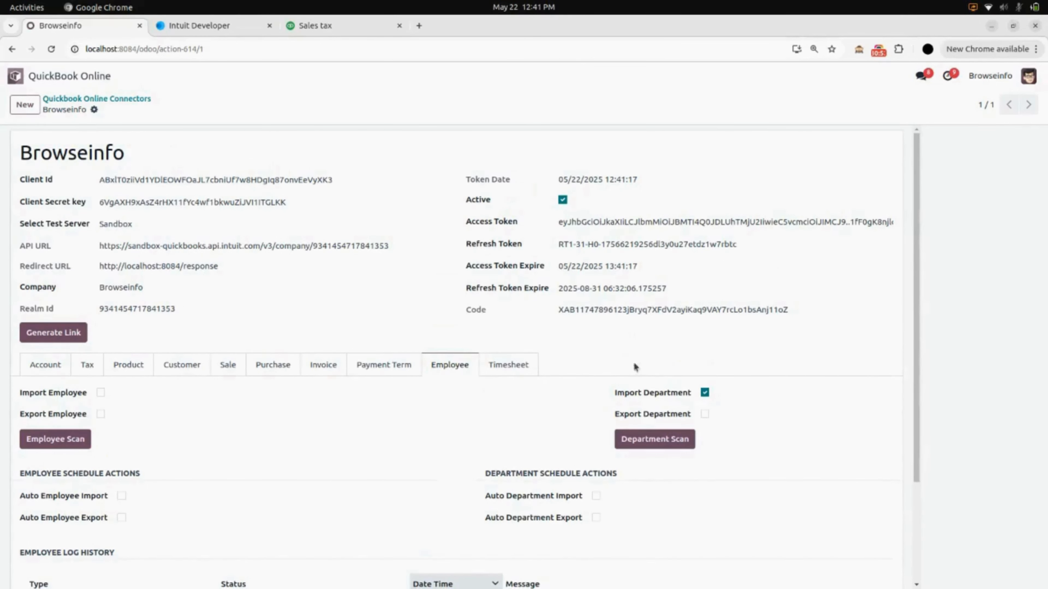
# Replace Import Department with Export Department on the connector, save it, and run the department scan to export the Odoo departments
pyautogui.click(705, 394)
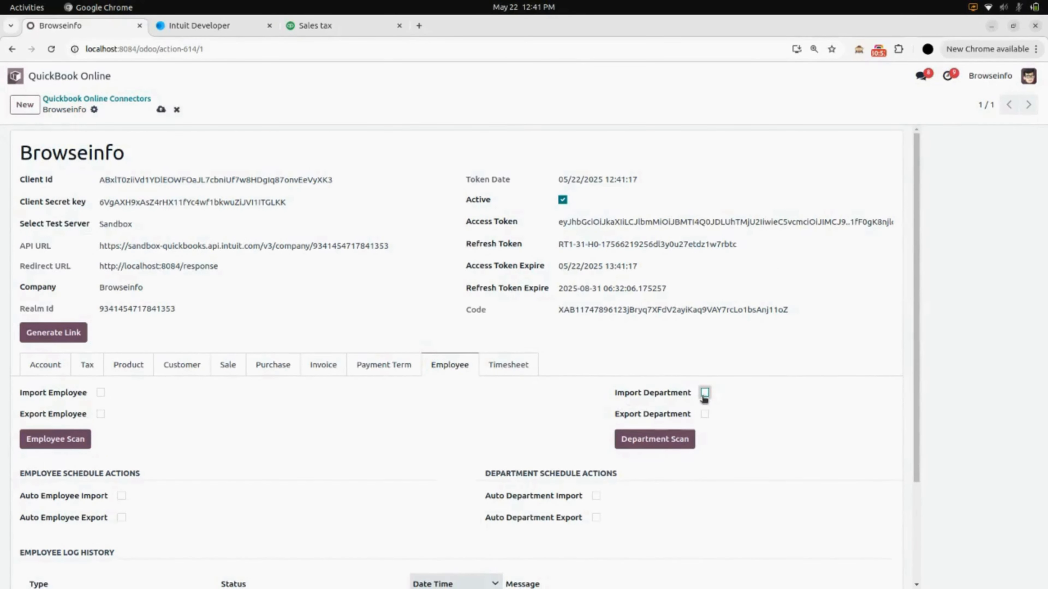
pyautogui.click(704, 414)
pyautogui.click(161, 110)
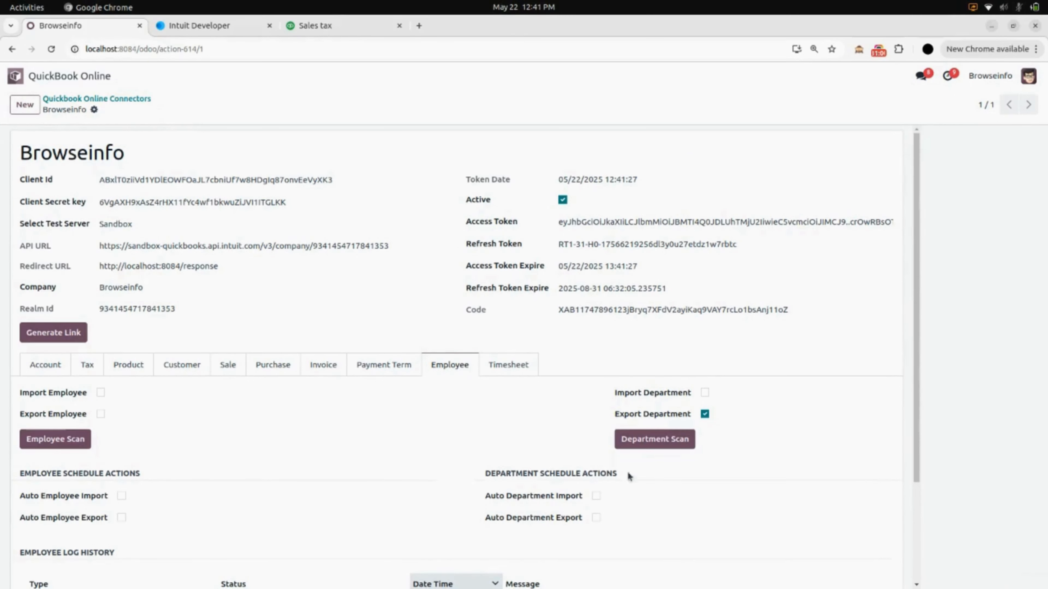
pyautogui.click(646, 440)
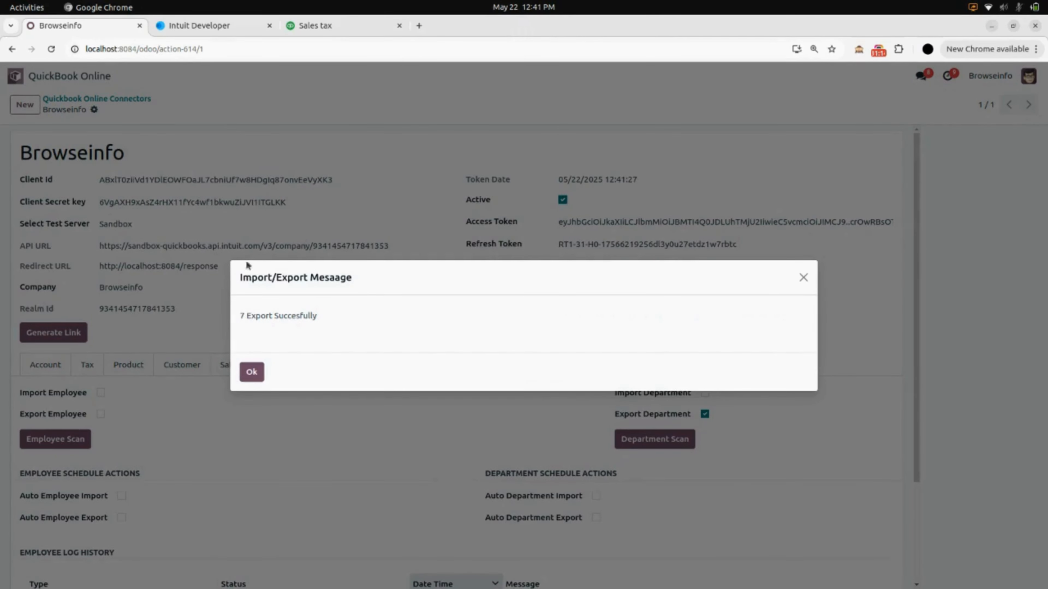
pyautogui.click(252, 372)
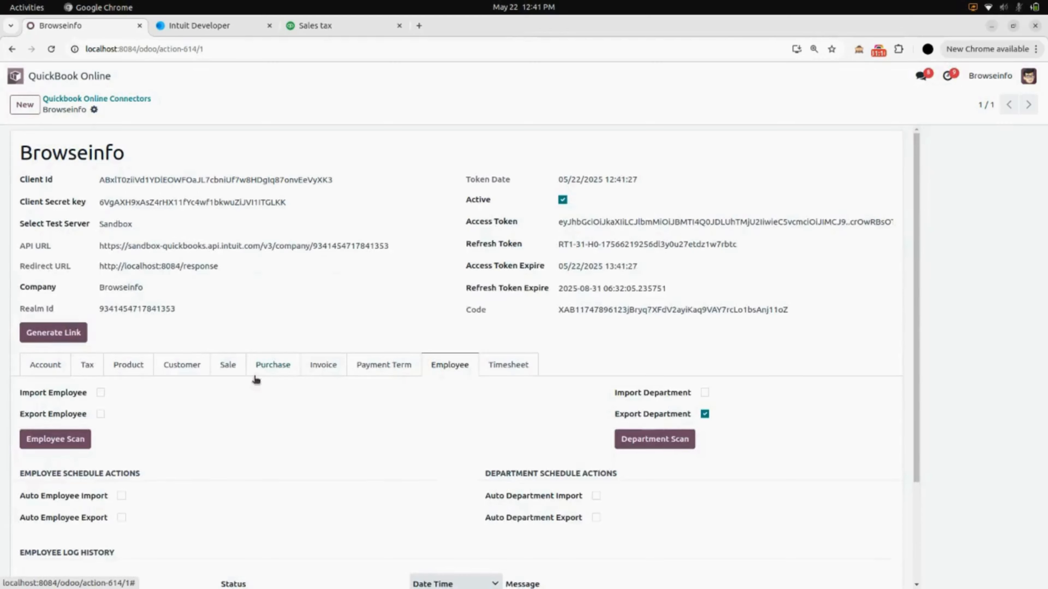
# View the exported departments from the employee log history and return to the Browseinfo connector
pyautogui.scroll(-3, 263, 486)
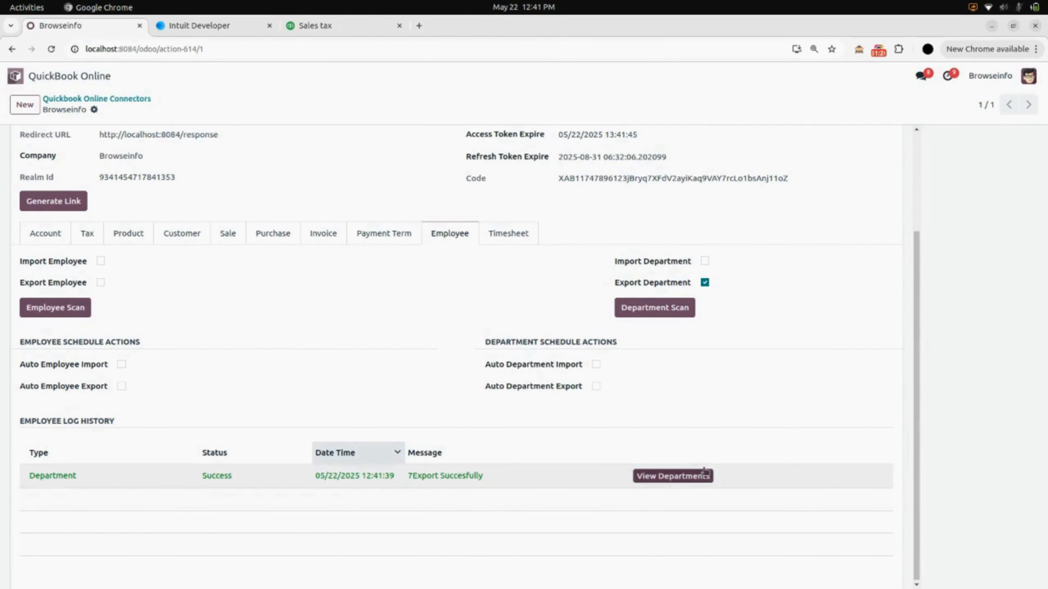
pyautogui.click(665, 480)
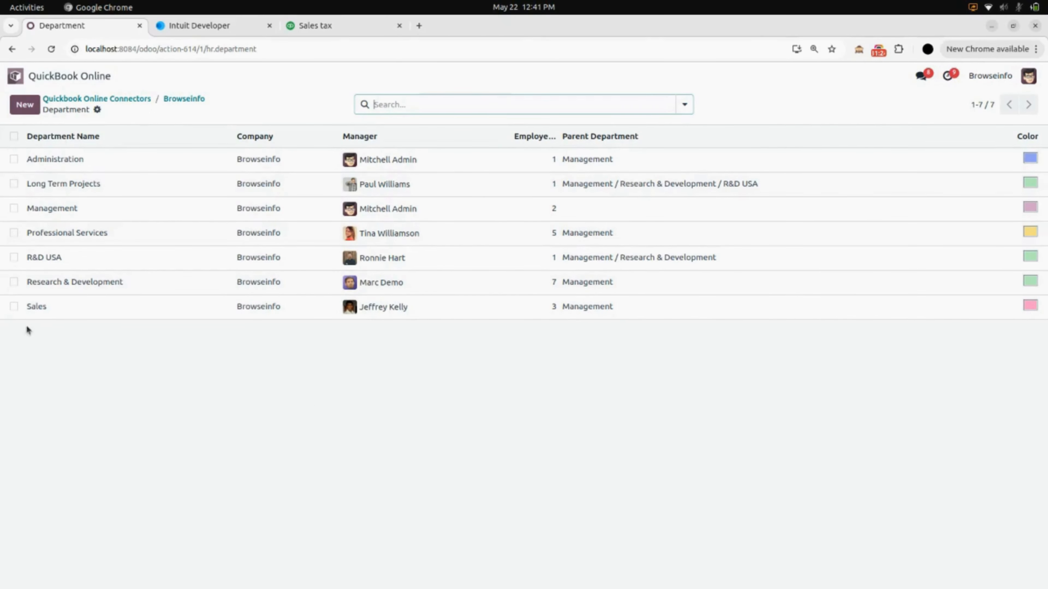
pyautogui.click(176, 103)
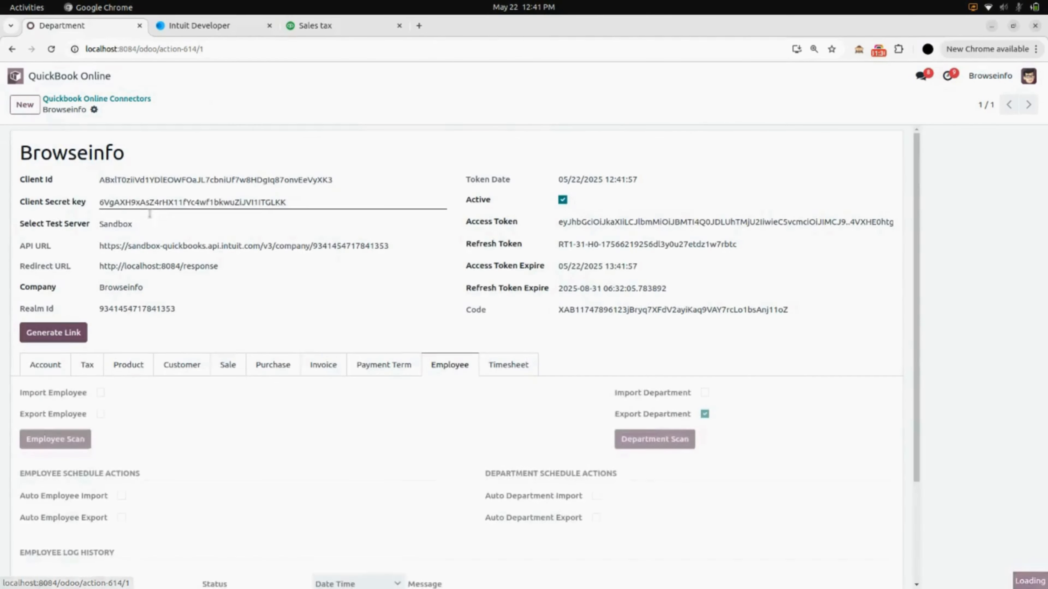
# Enable Import Employee, run the employee scan, and view the imported employees from the log history
pyautogui.click(101, 392)
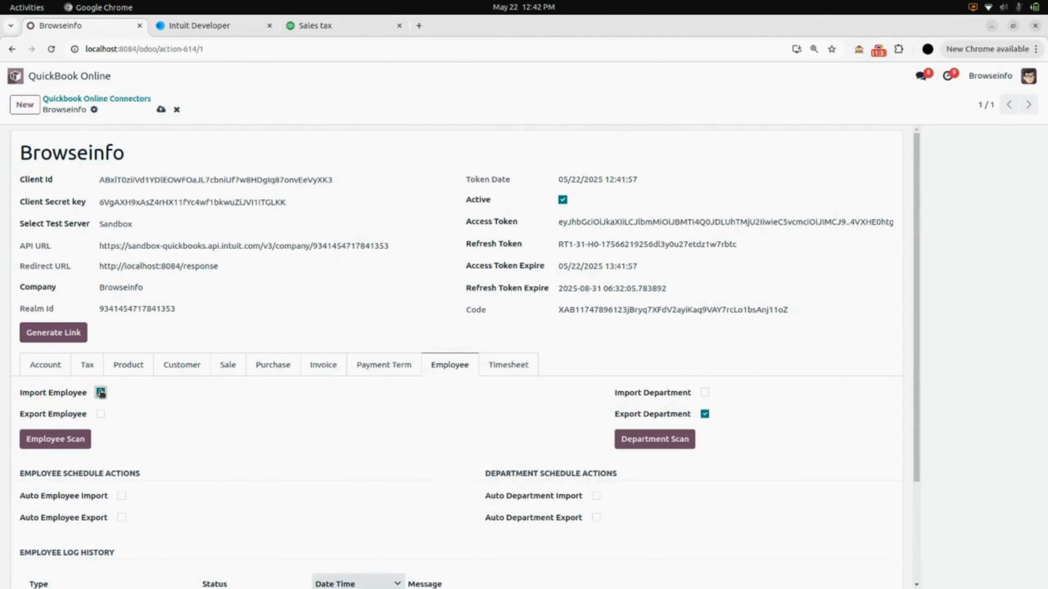
pyautogui.click(68, 441)
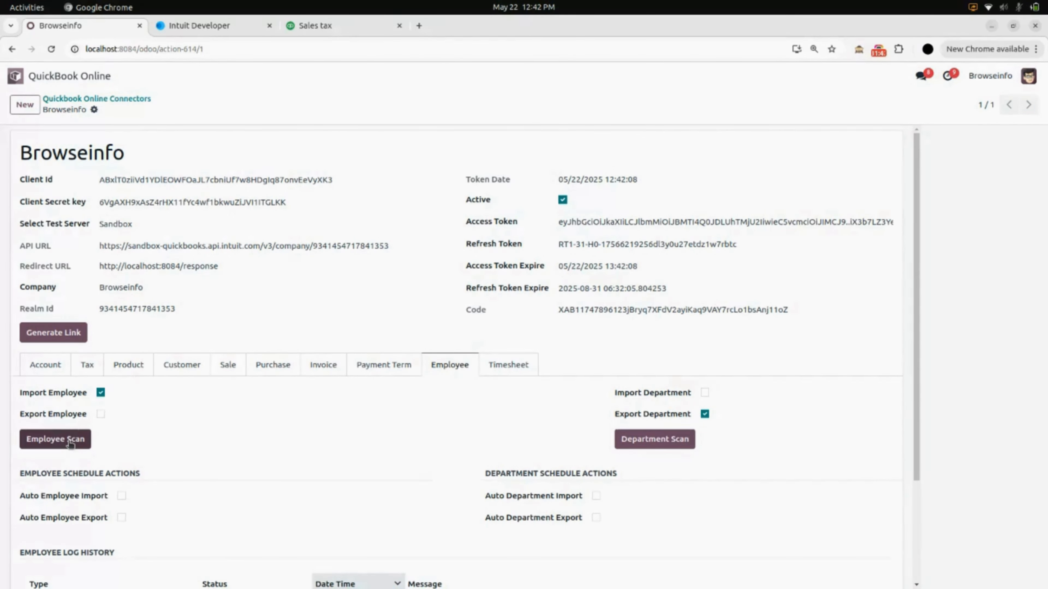
pyautogui.scroll(-3, 159, 444)
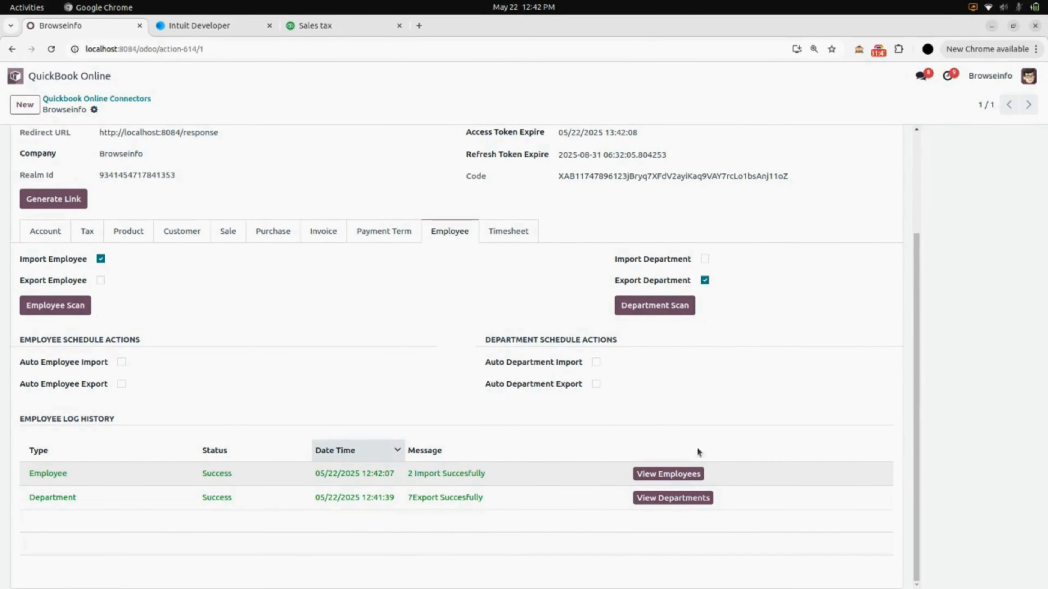
pyautogui.click(662, 473)
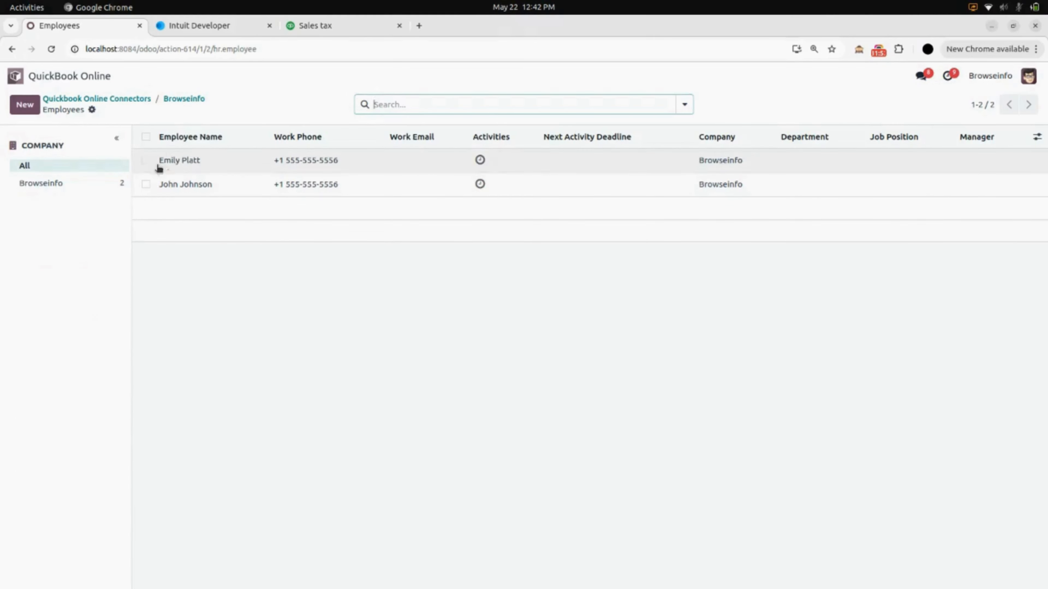
pyautogui.click(191, 102)
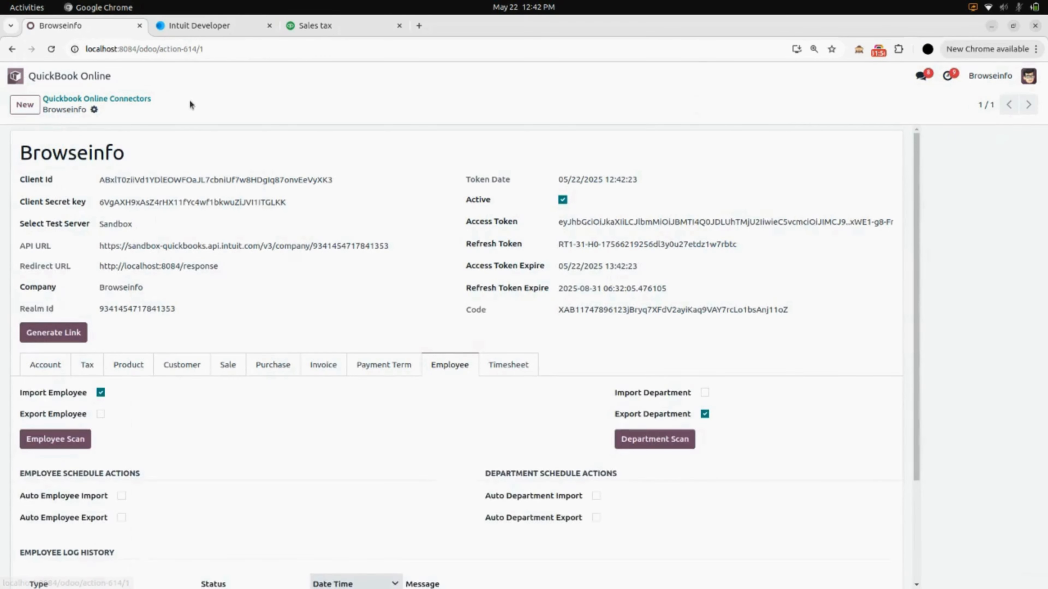
# Replace Import Employee with Export Employee and run the employee scan to export the Odoo employees
pyautogui.click(101, 413)
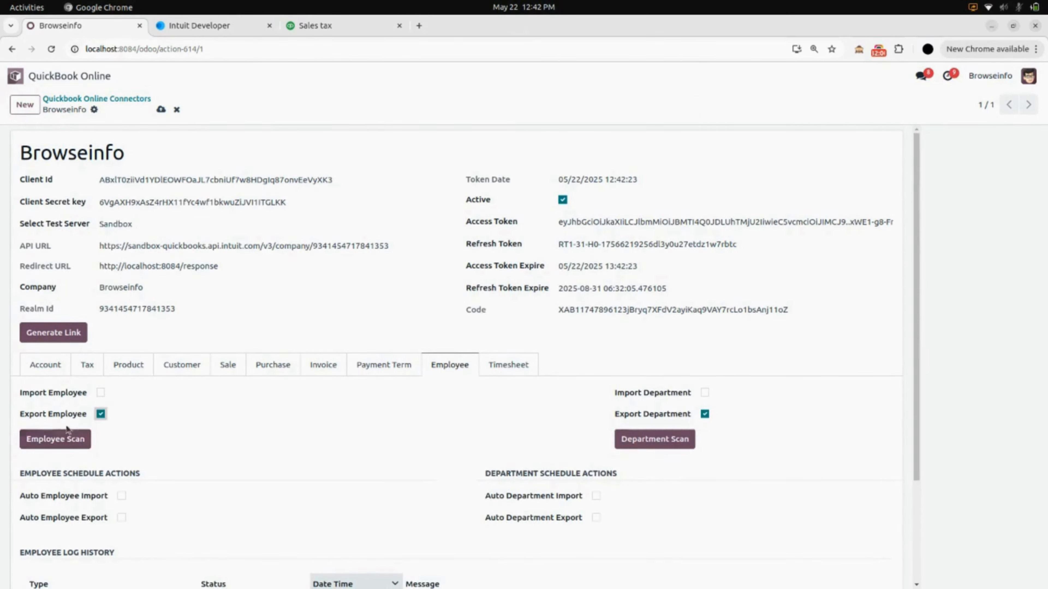
pyautogui.click(47, 441)
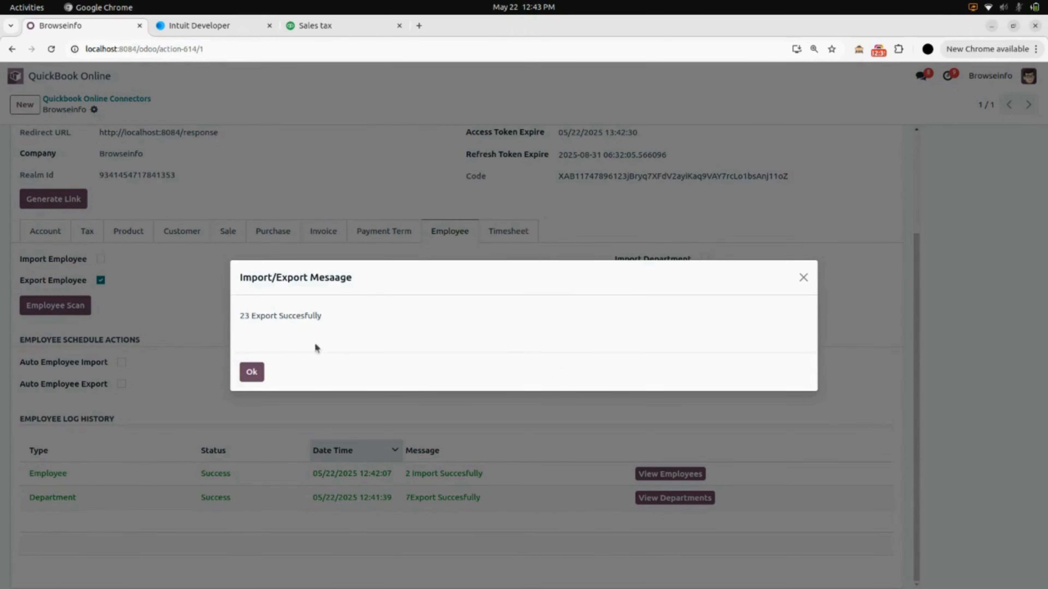
pyautogui.click(251, 371)
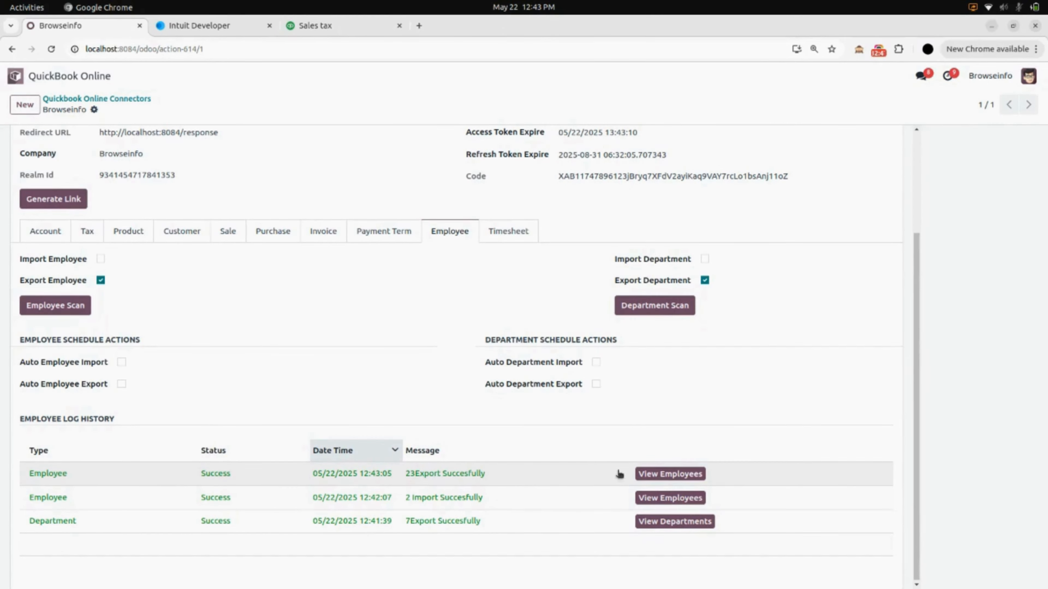
# Look through the exported employees from the latest employee log entry and return to the Browseinfo connector
pyautogui.click(671, 474)
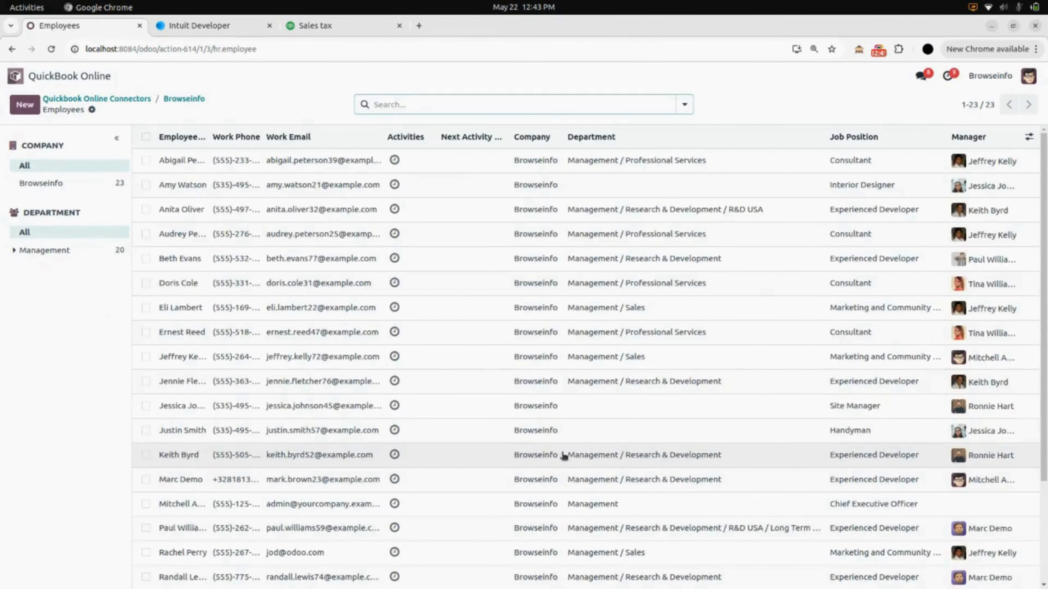
pyautogui.scroll(-3, 563, 457)
pyautogui.scroll(3, 563, 455)
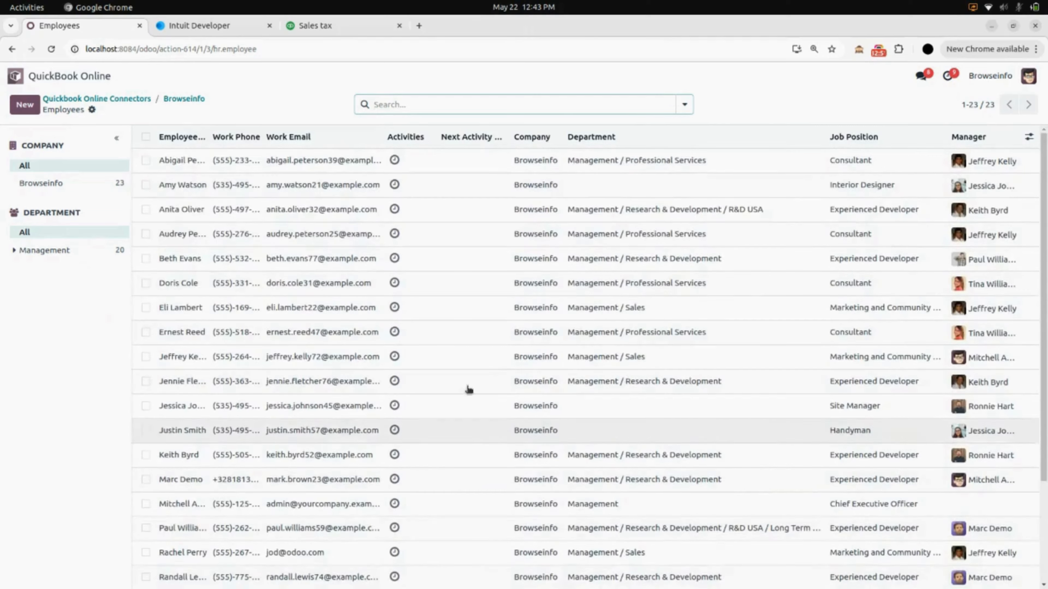
pyautogui.click(181, 102)
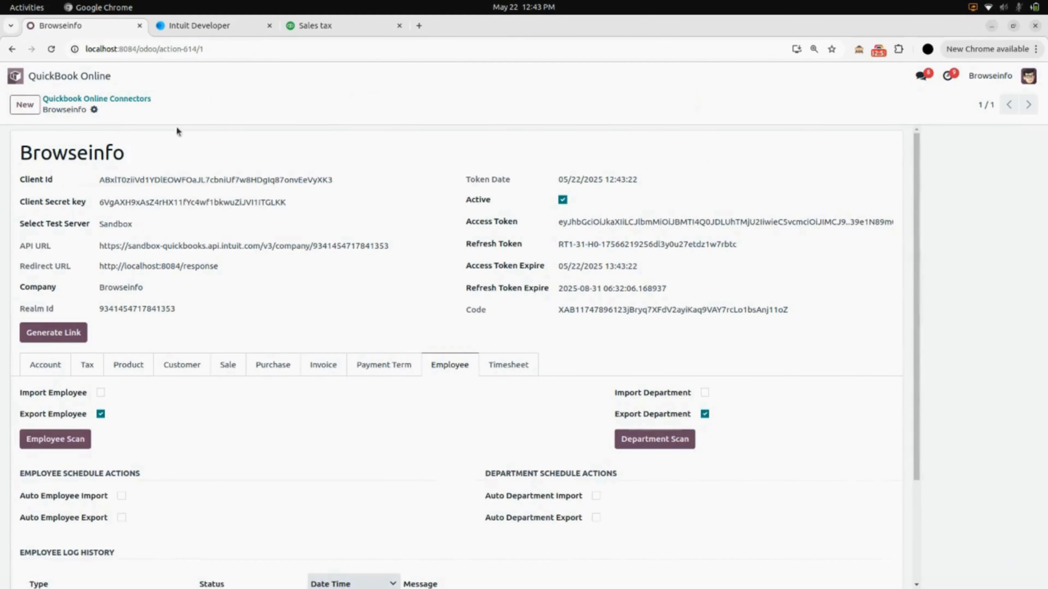
# Review the connector's timesheet settings and its account settings with their log history, and leave for the Odoo home menu
pyautogui.scroll(-3, 270, 384)
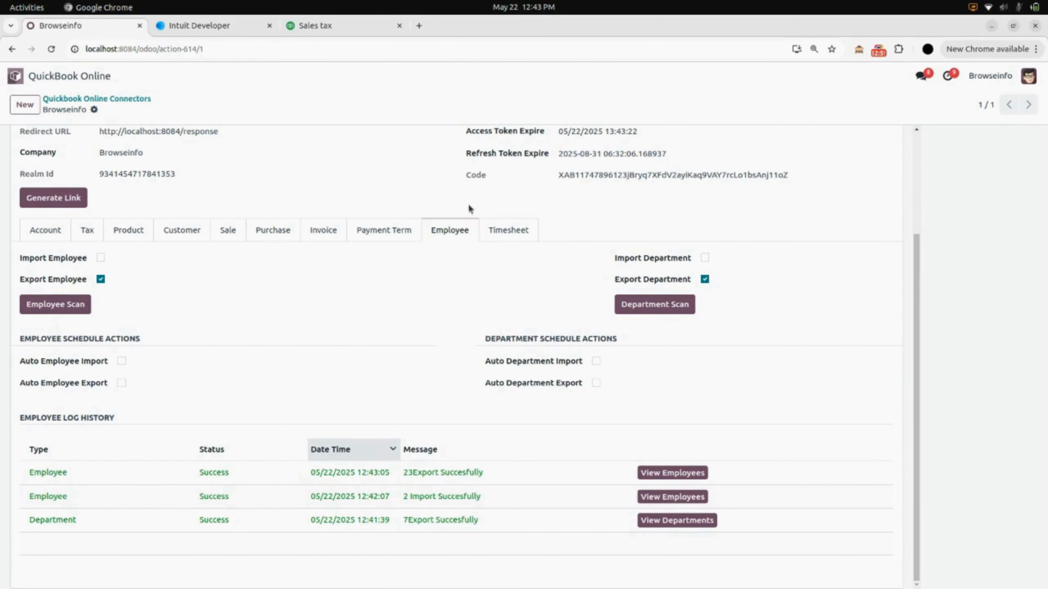
pyautogui.click(511, 234)
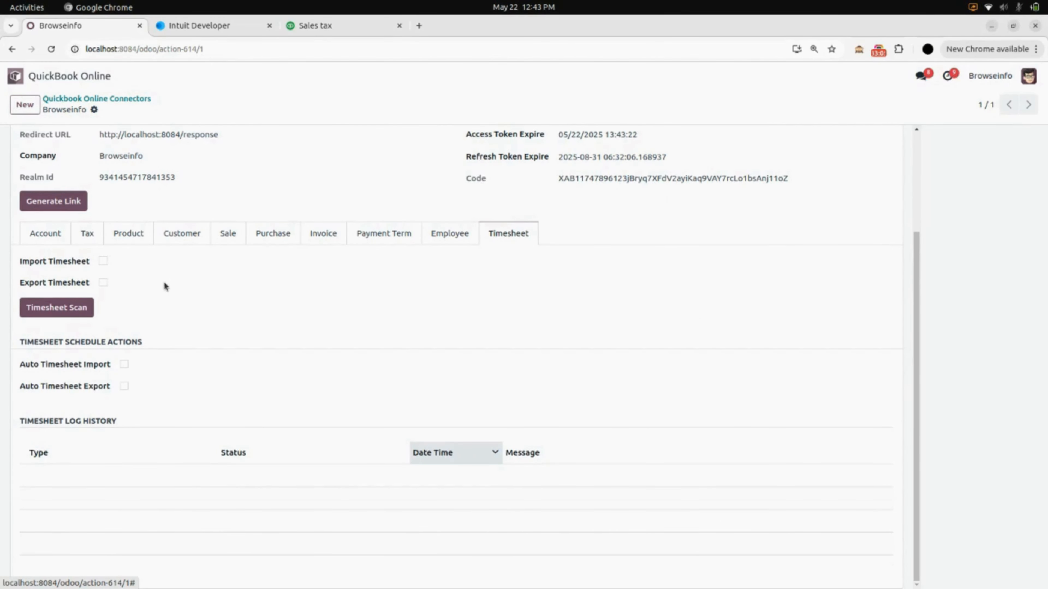
pyautogui.click(58, 237)
pyautogui.scroll(-2, 221, 292)
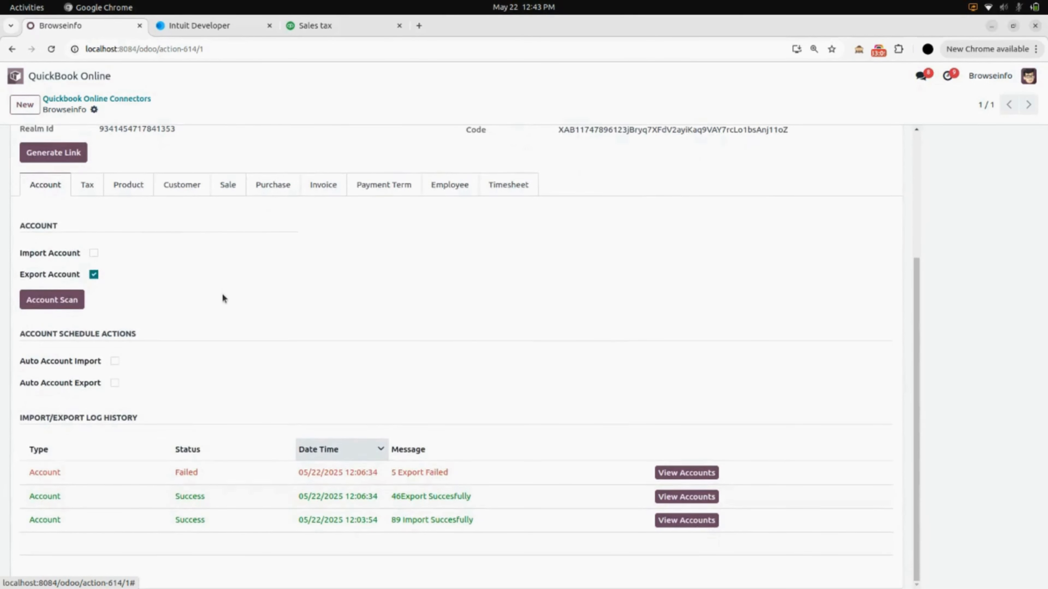
pyautogui.scroll(3, 221, 295)
pyautogui.click(98, 76)
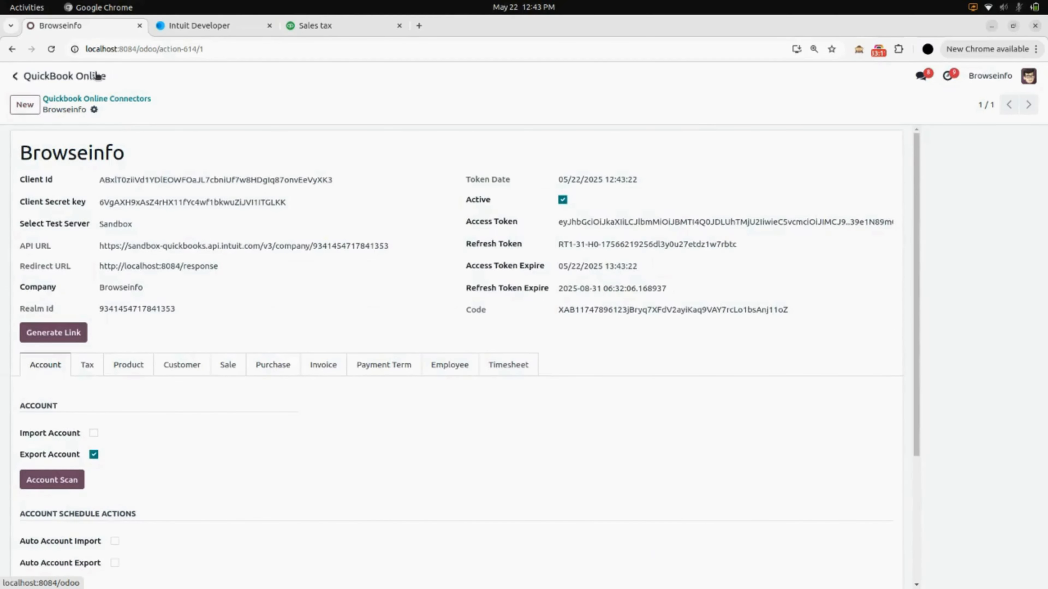